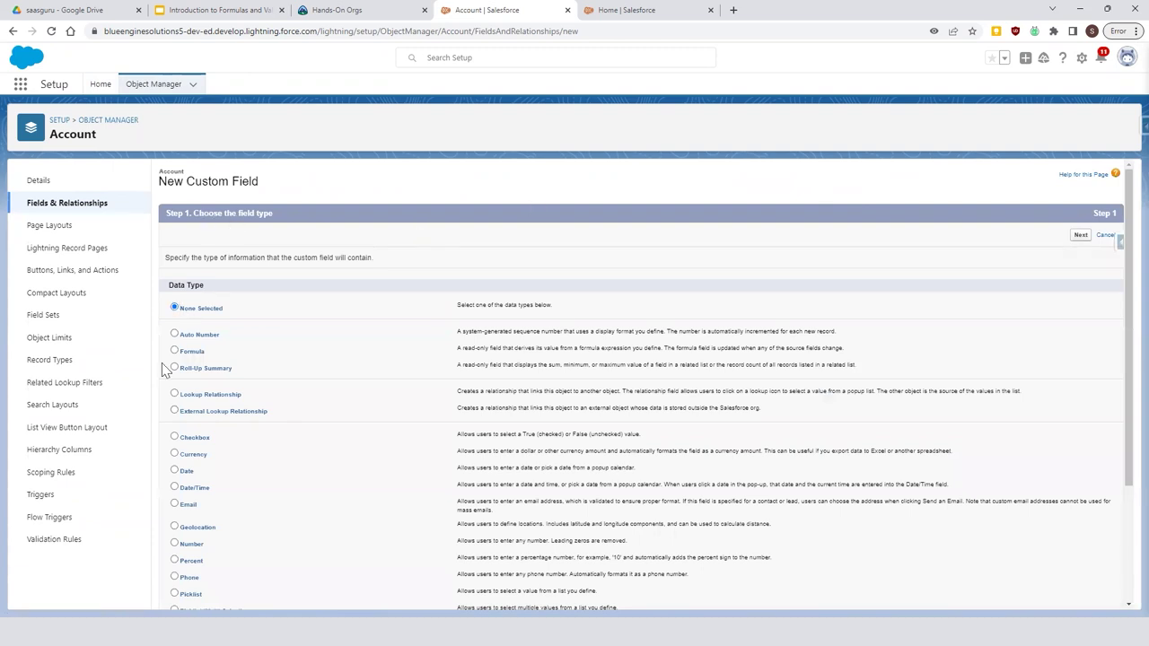
# Choose Formula as the new Account field's type and label the field "Average employee revenue", with the matching field name filled in
pyautogui.click(192, 352)
pyautogui.click(1081, 236)
pyautogui.click(376, 261)
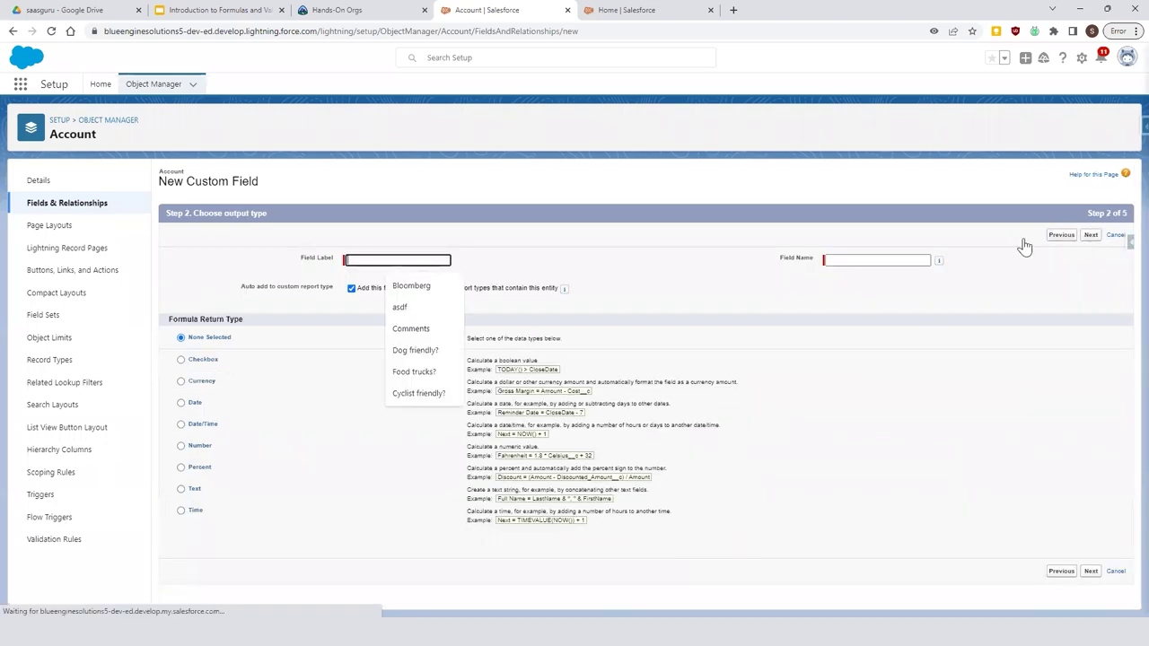
pyautogui.write('Averag')
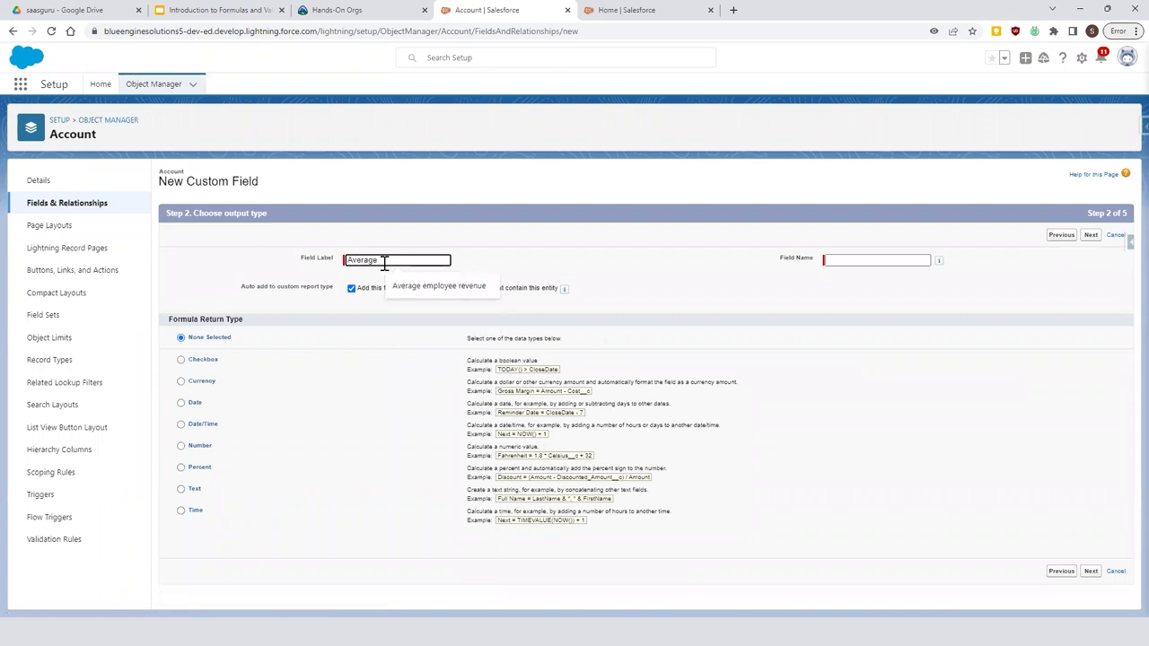
pyautogui.write('employee revenue')
pyautogui.click(438, 286)
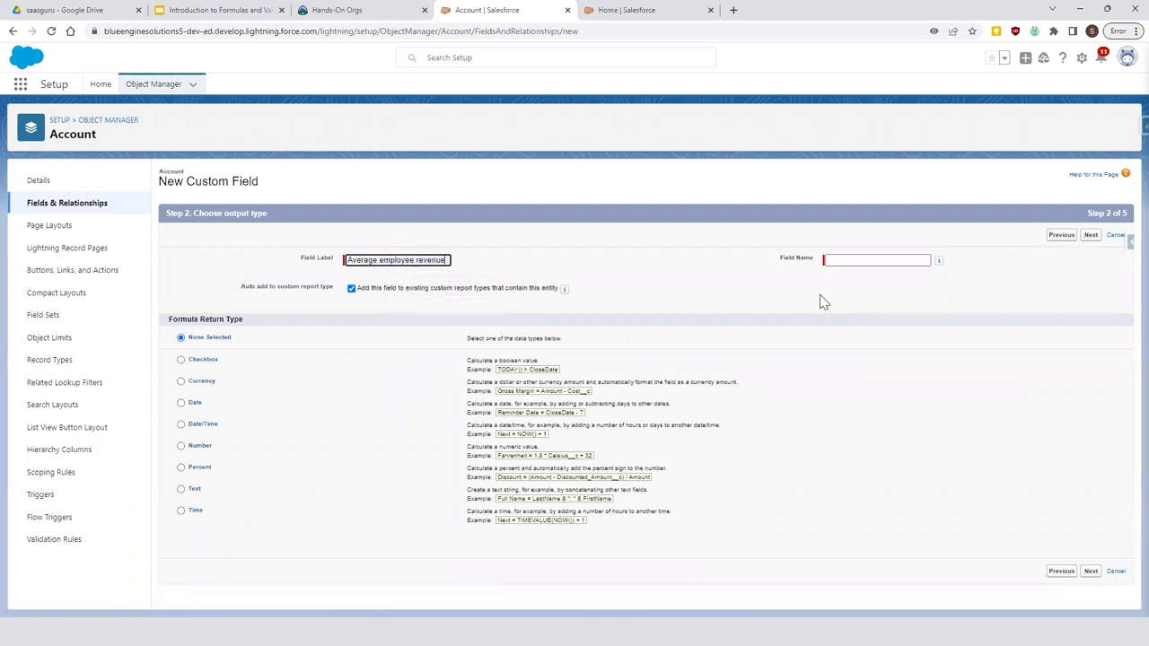
pyautogui.press('Tab')
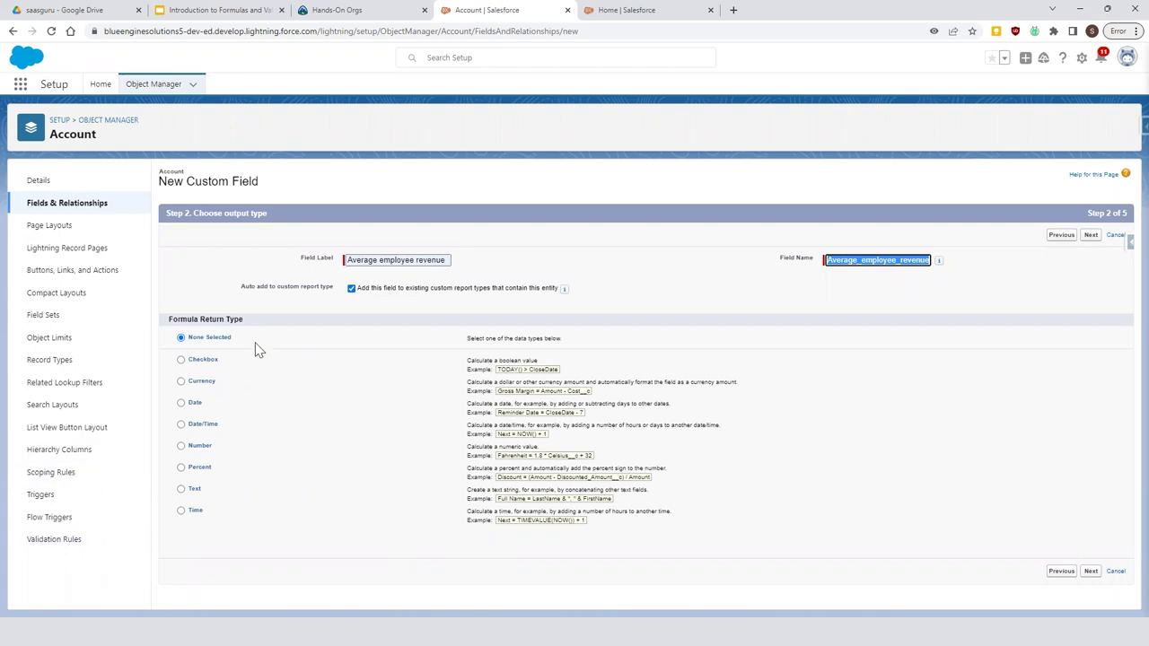
# Set the formula return type to Currency, keeping 2 decimal places
pyautogui.click(199, 448)
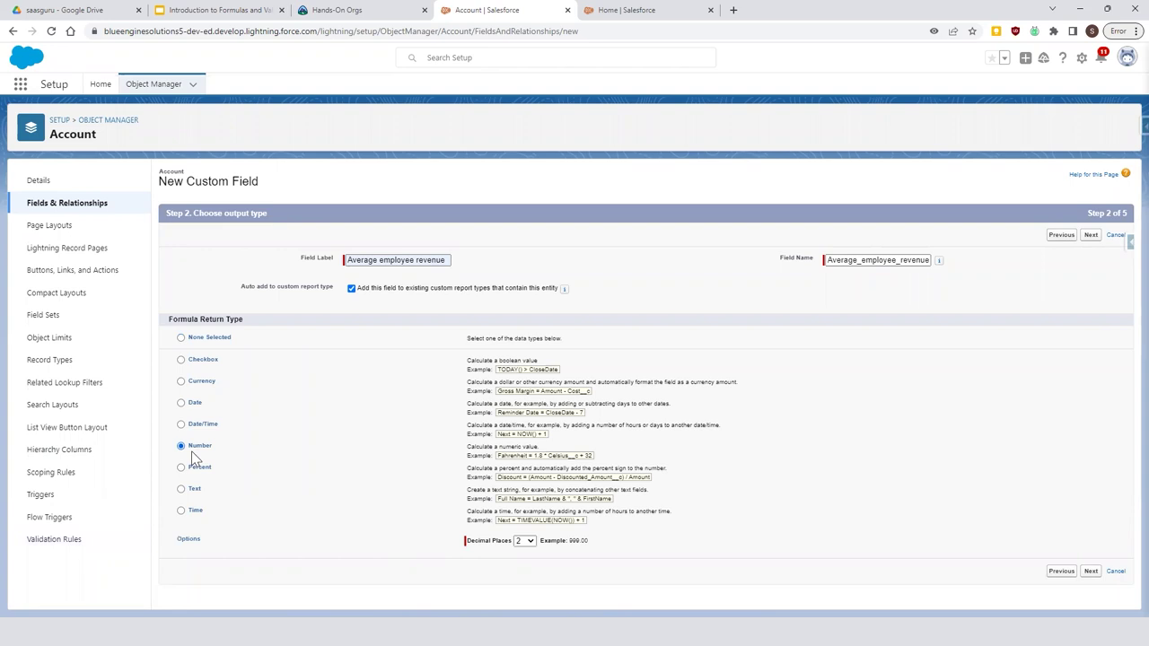
pyautogui.click(527, 541)
pyautogui.click(200, 381)
pyautogui.click(519, 542)
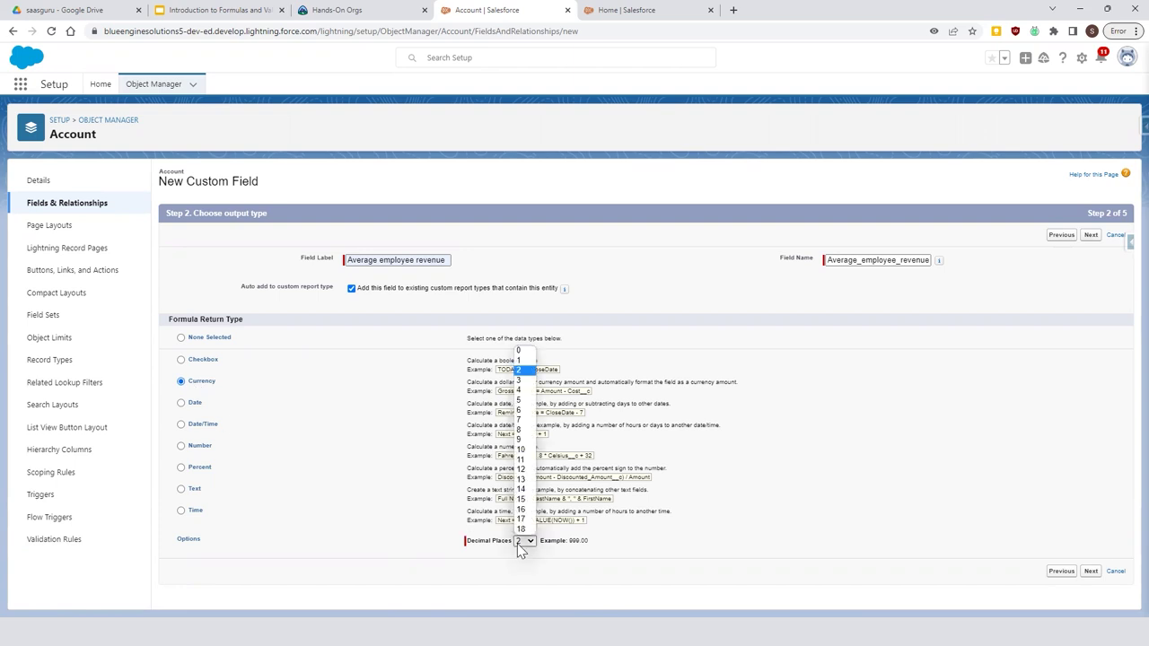
pyautogui.click(260, 384)
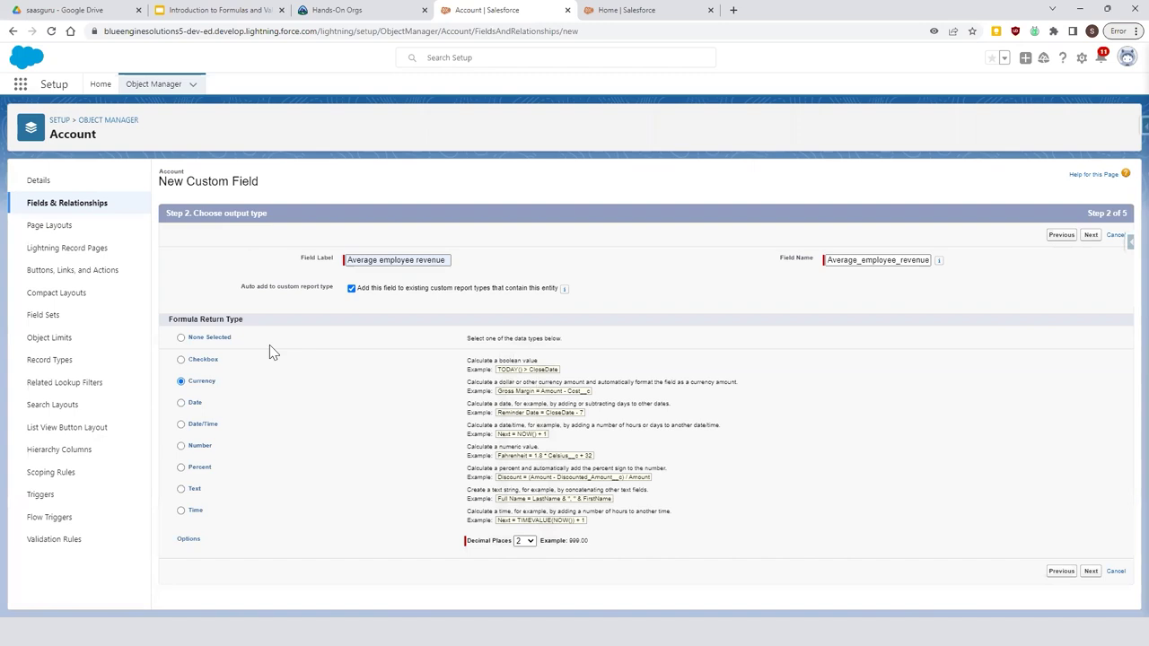
# Review the formula definition in the Google Slides presentation, highlighting Annual Revenue and Number of Employees, and return to the Salesforce field setup
pyautogui.click(211, 10)
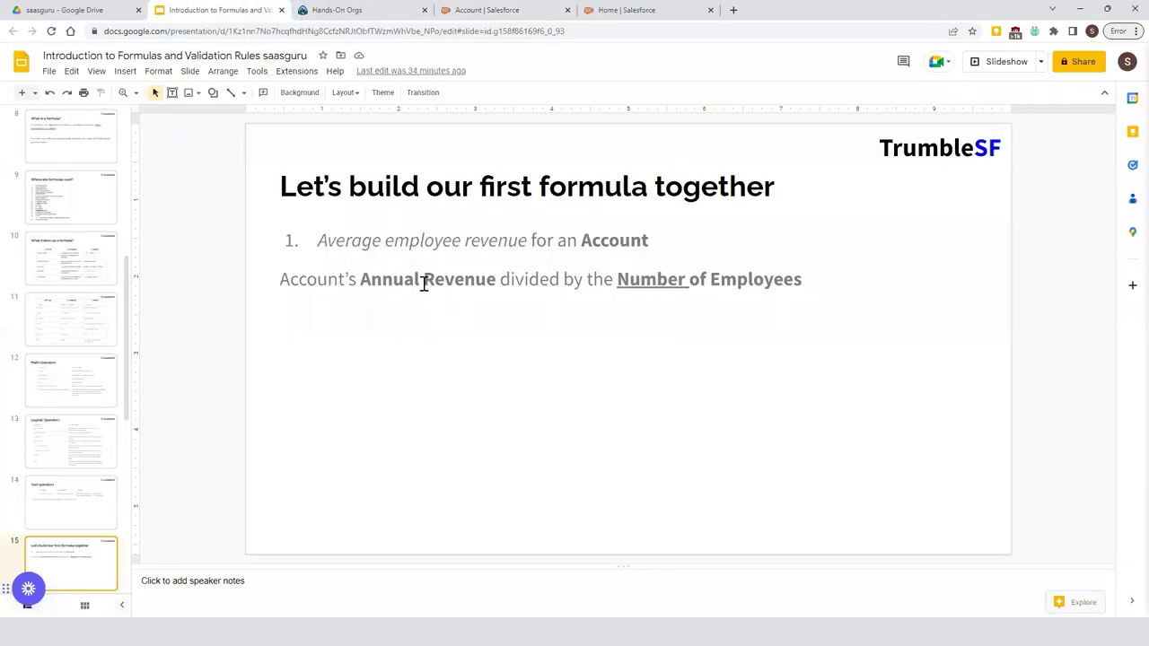
pyautogui.moveTo(359, 280); pyautogui.dragTo(500, 277)
pyautogui.moveTo(620, 278); pyautogui.dragTo(801, 276)
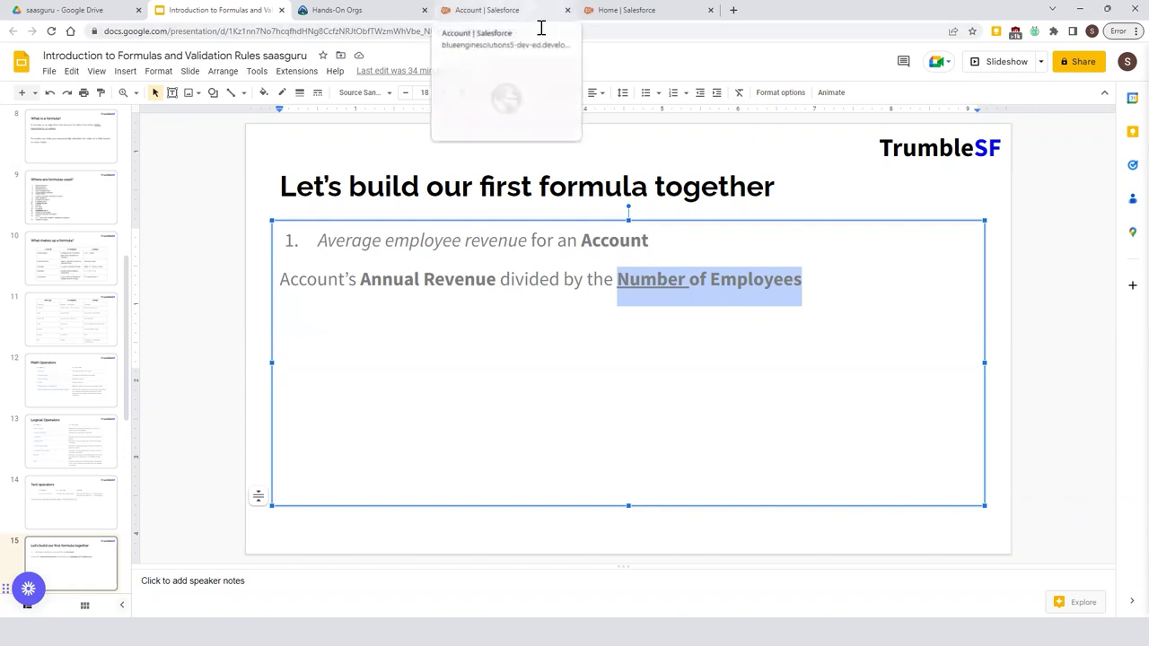
pyautogui.click(655, 11)
pyautogui.click(501, 11)
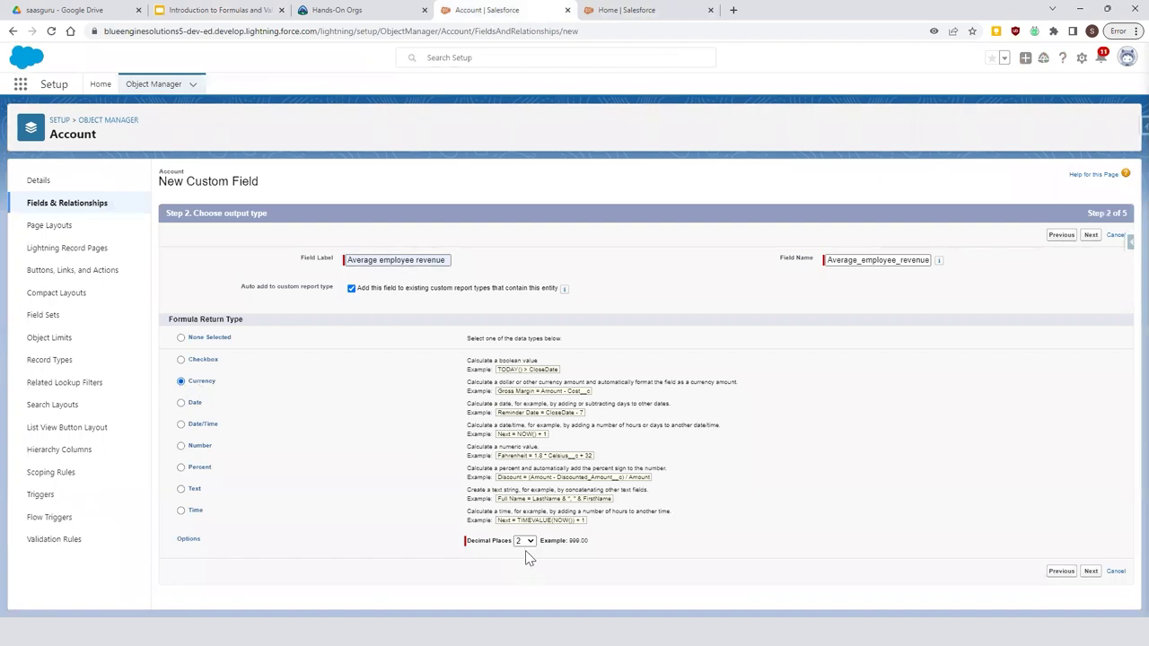
# Continue to the formula entry page, view the simple editor, and return to the Advanced Formula editor
pyautogui.click(1097, 575)
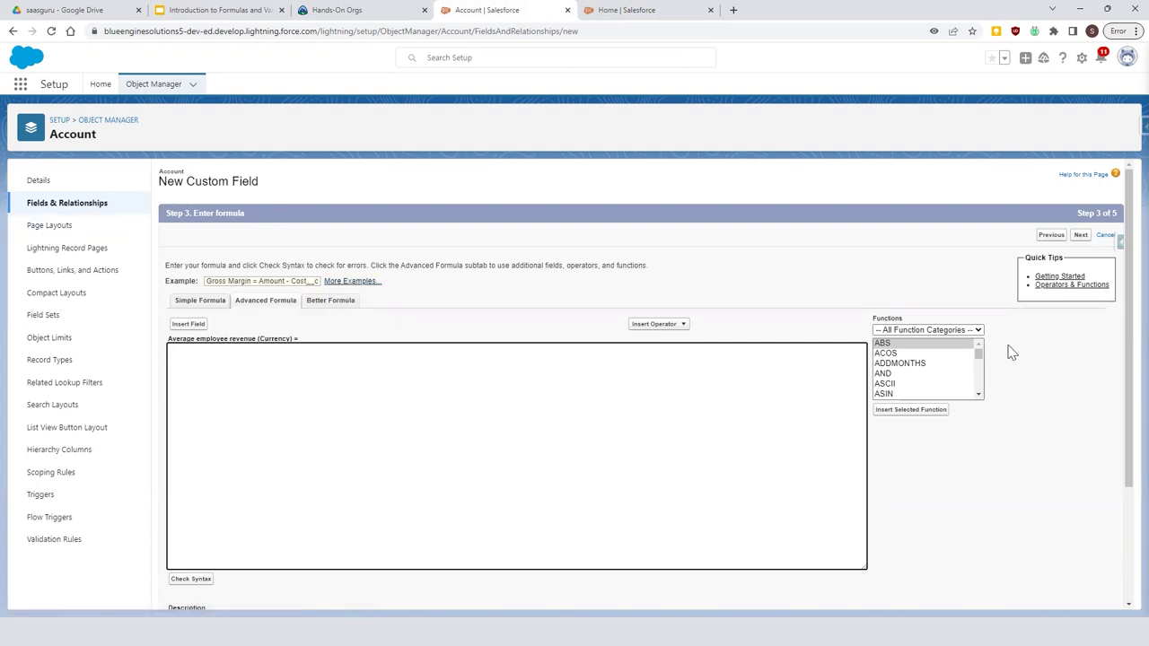
pyautogui.click(198, 304)
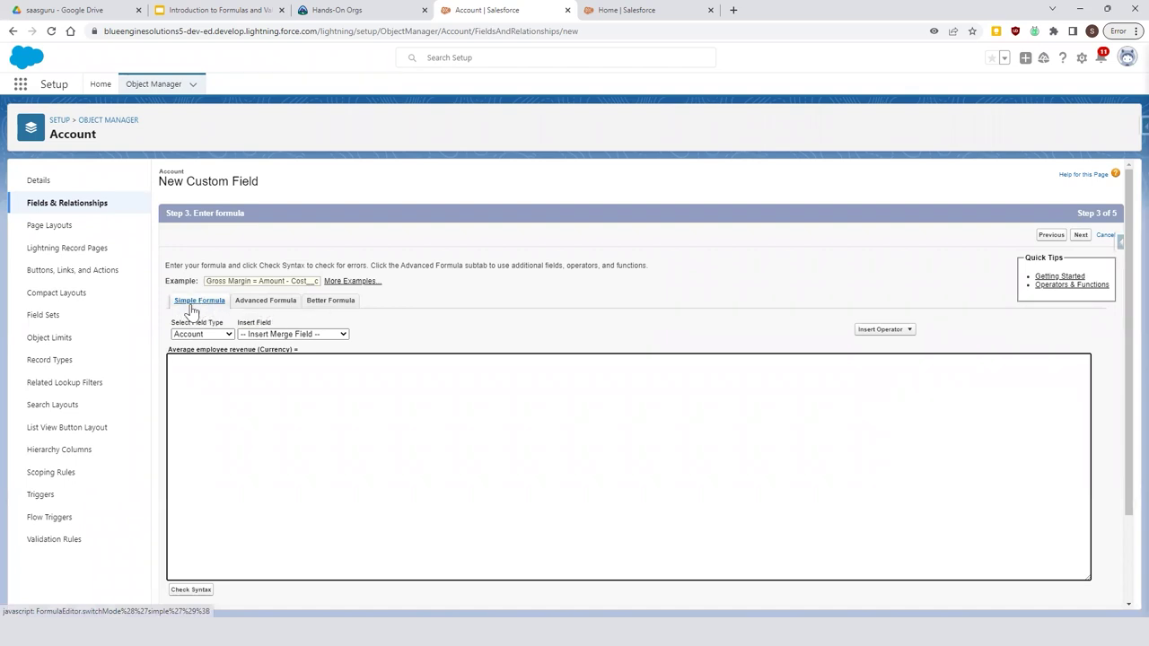
pyautogui.click(206, 310)
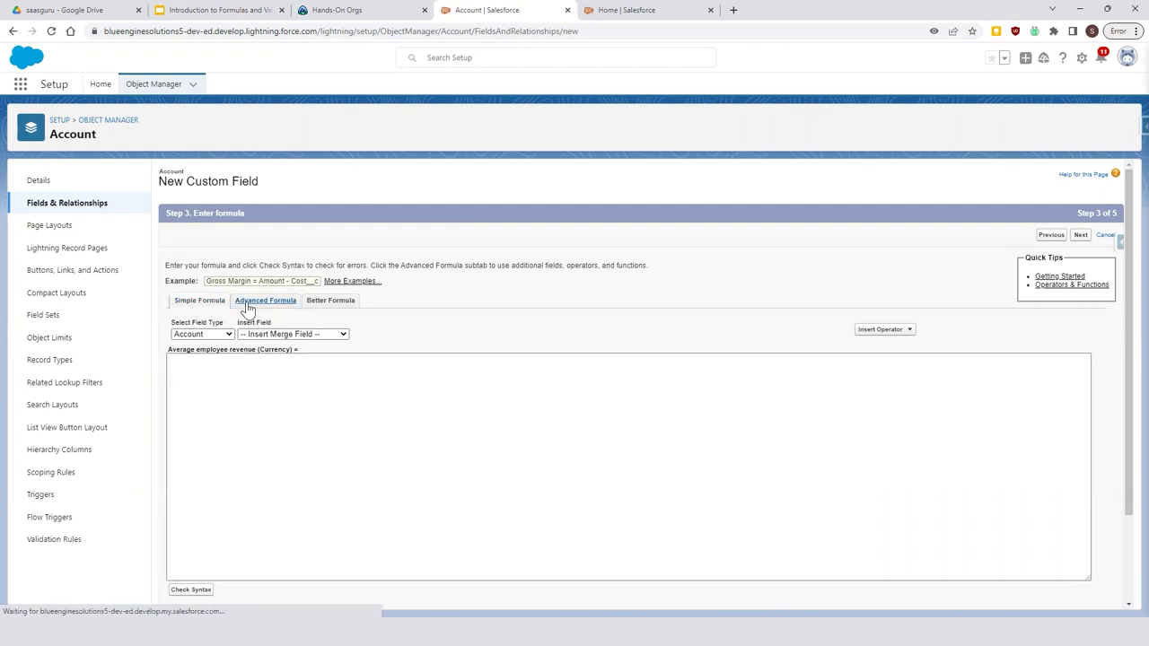
pyautogui.click(239, 304)
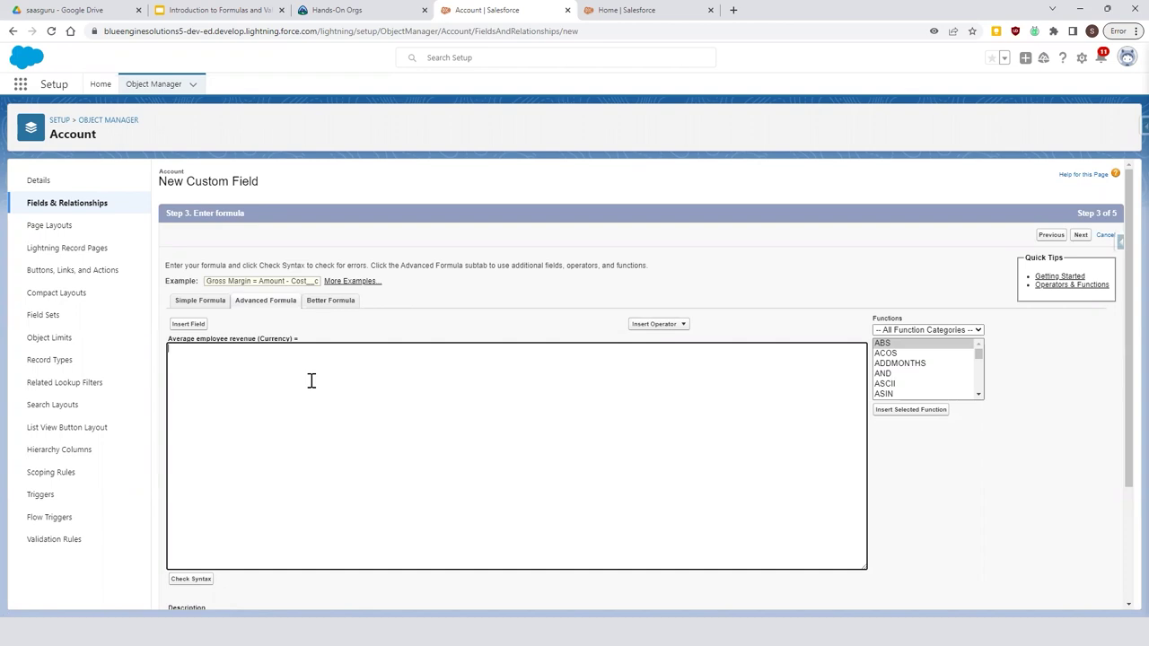
# Browse the available field categories and insert the Account's Annual Revenue field into the formula
pyautogui.click(190, 324)
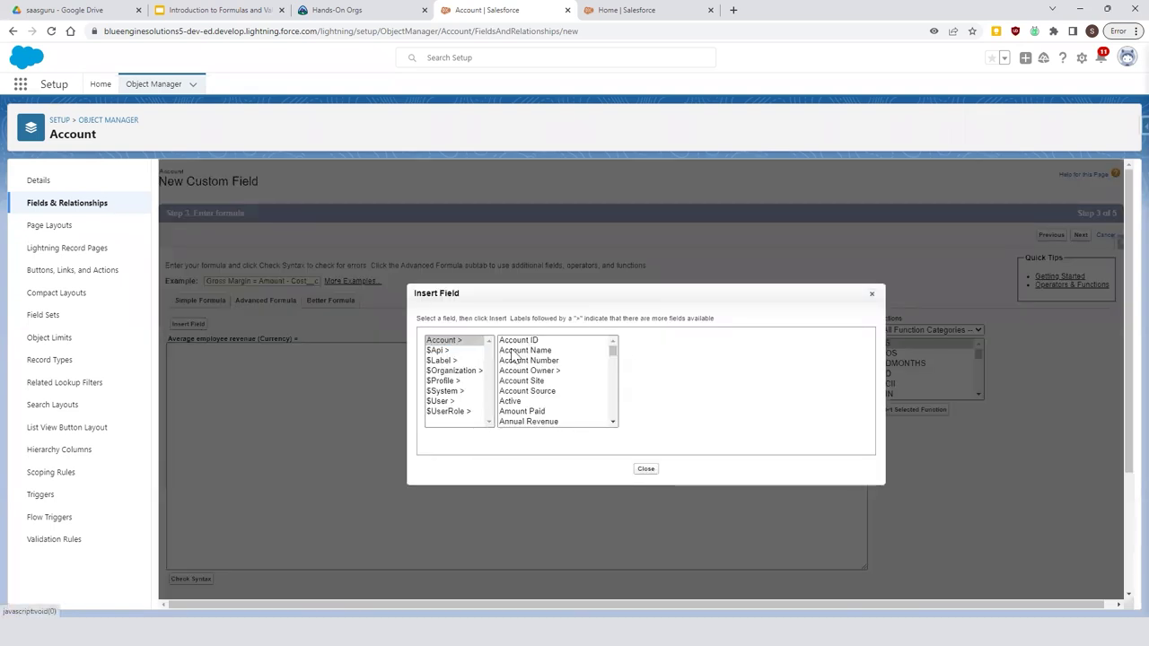
pyautogui.click(444, 350)
pyautogui.click(442, 360)
pyautogui.click(442, 381)
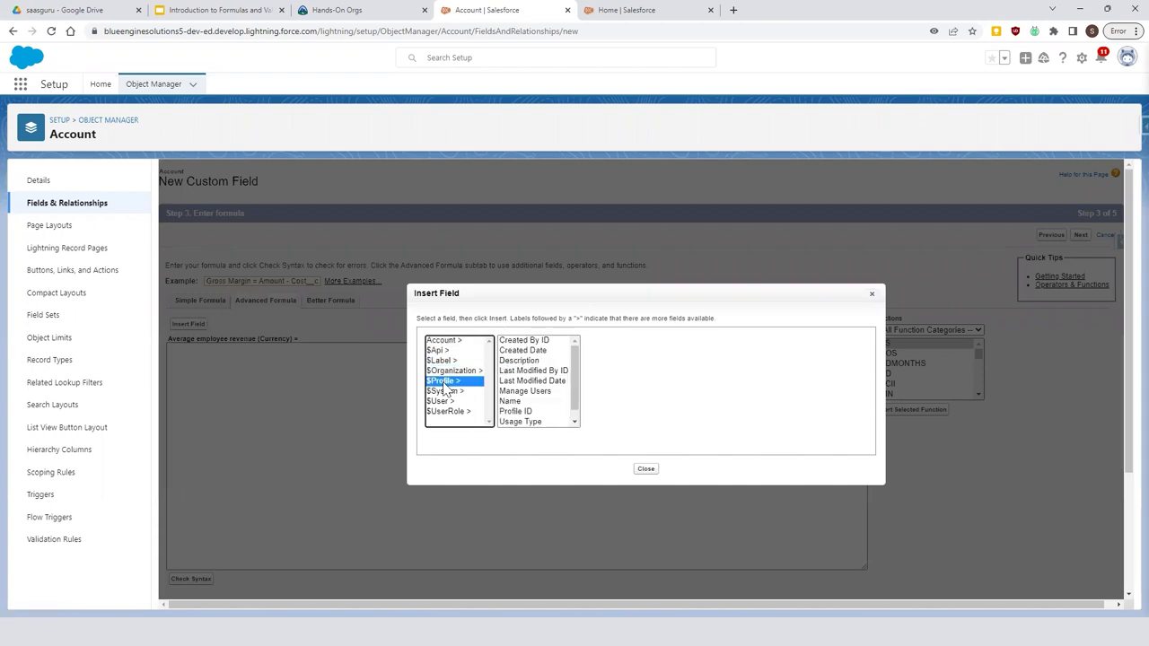
pyautogui.click(446, 411)
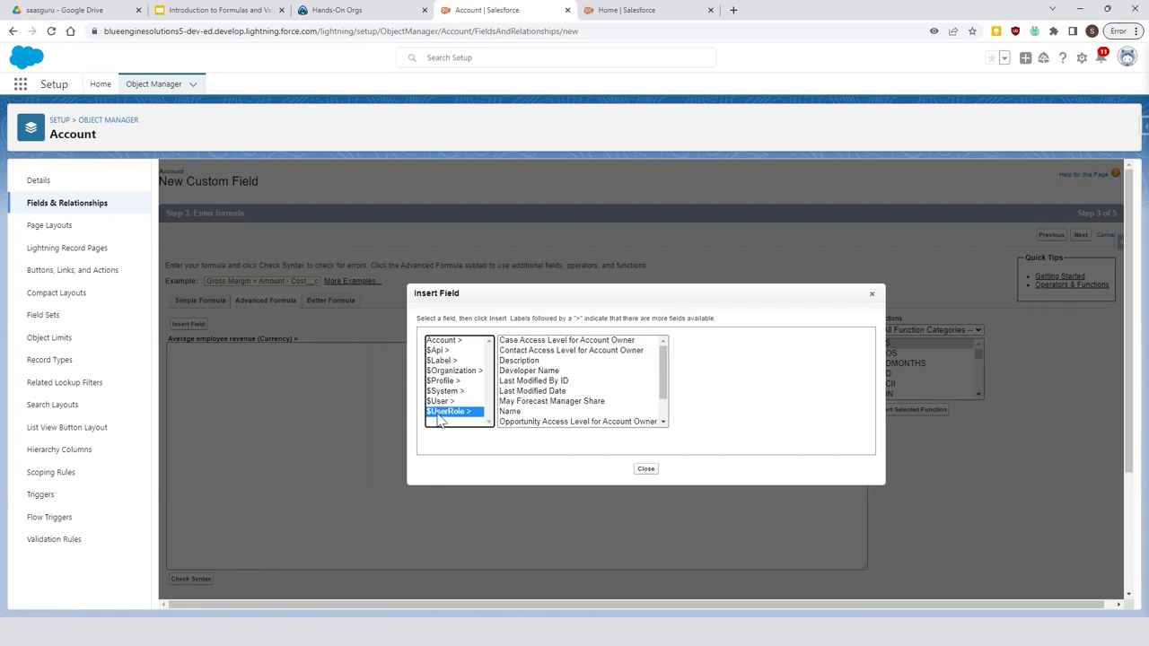
pyautogui.click(441, 342)
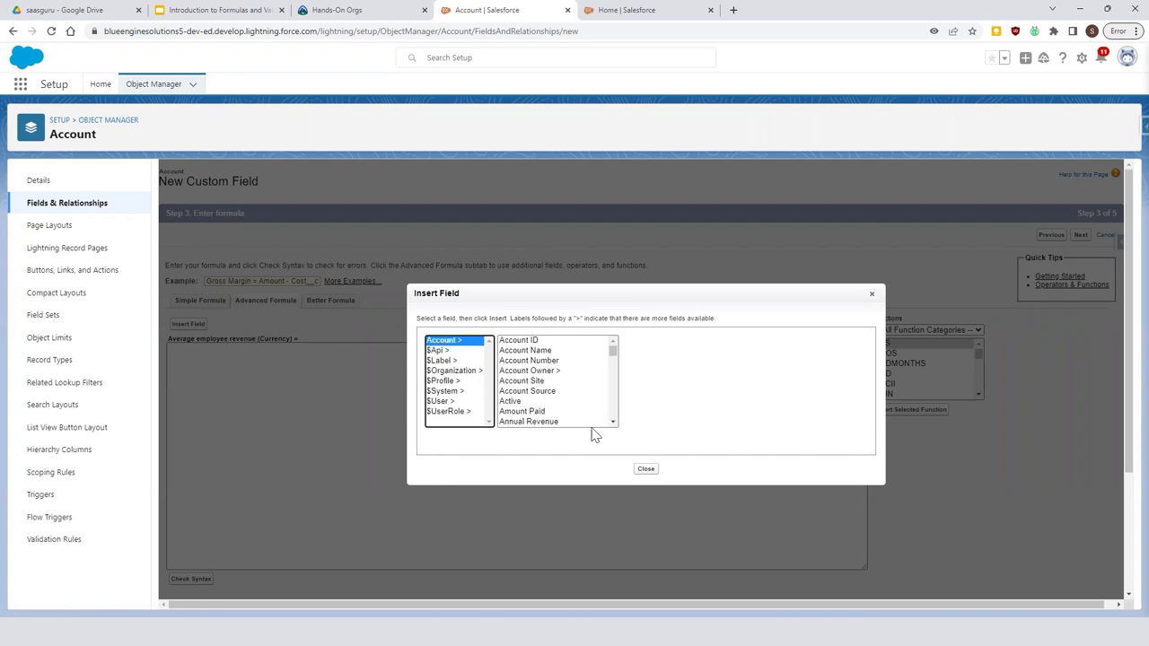
pyautogui.click(532, 422)
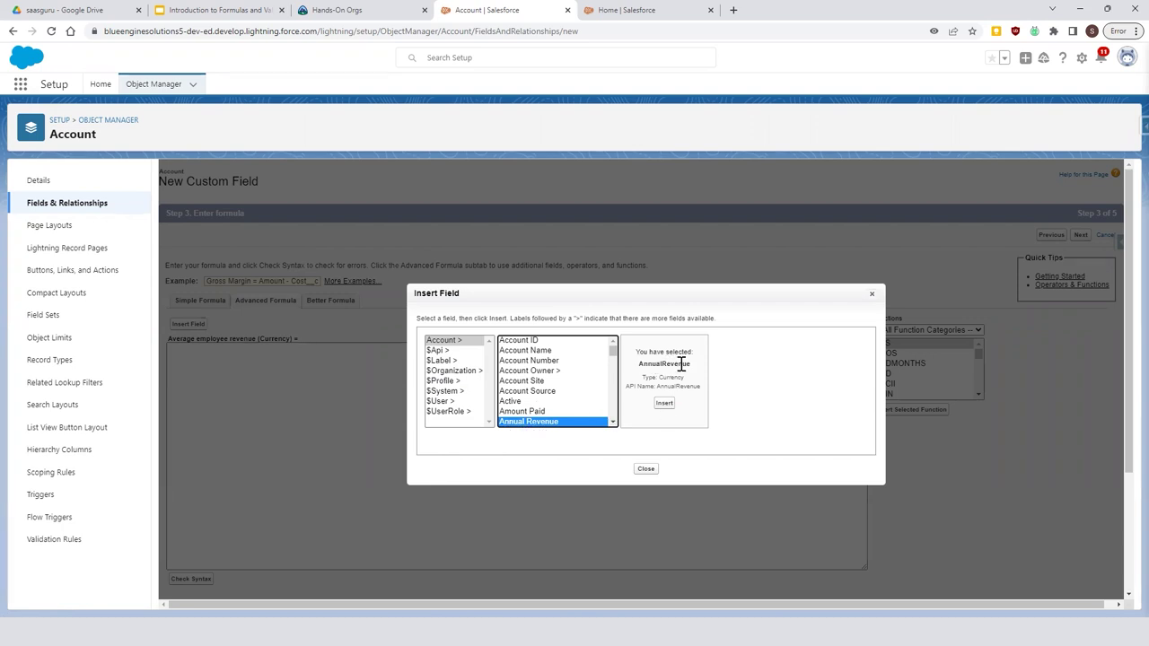
pyautogui.click(670, 404)
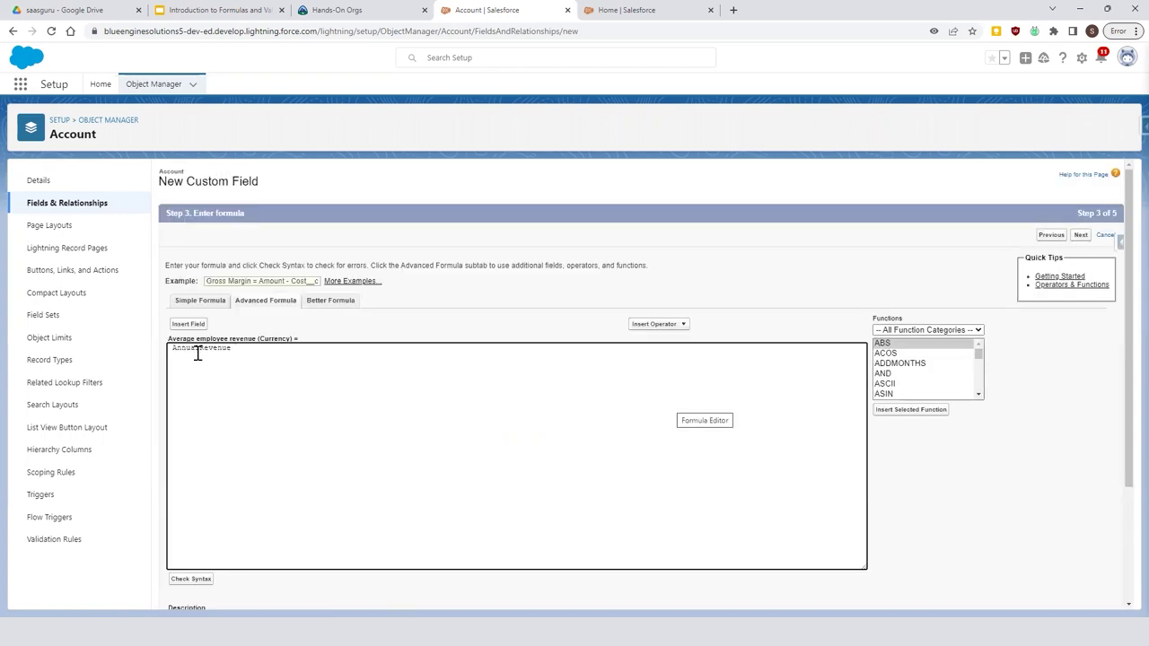
# Enlarge the page to inspect AnnualRevenue in the formula and compare it with the definition in the Google Slides presentation
pyautogui.hotkey('ctrl', '+')
pyautogui.hotkey('ctrl', '+')
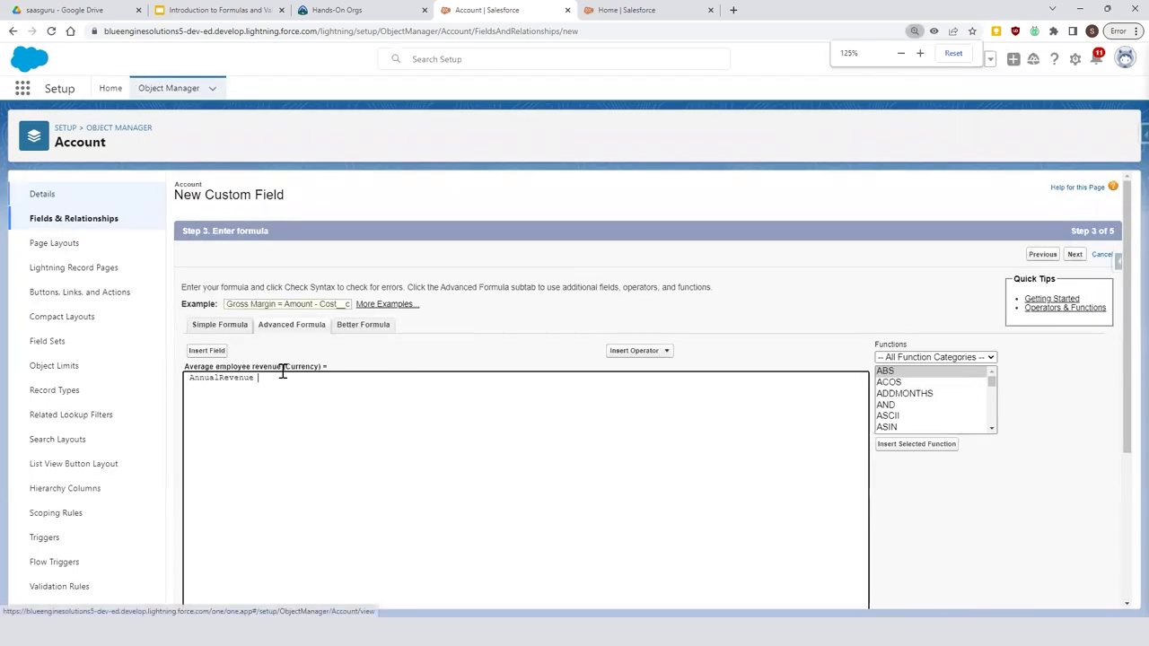
pyautogui.scroll(-1, 281, 377)
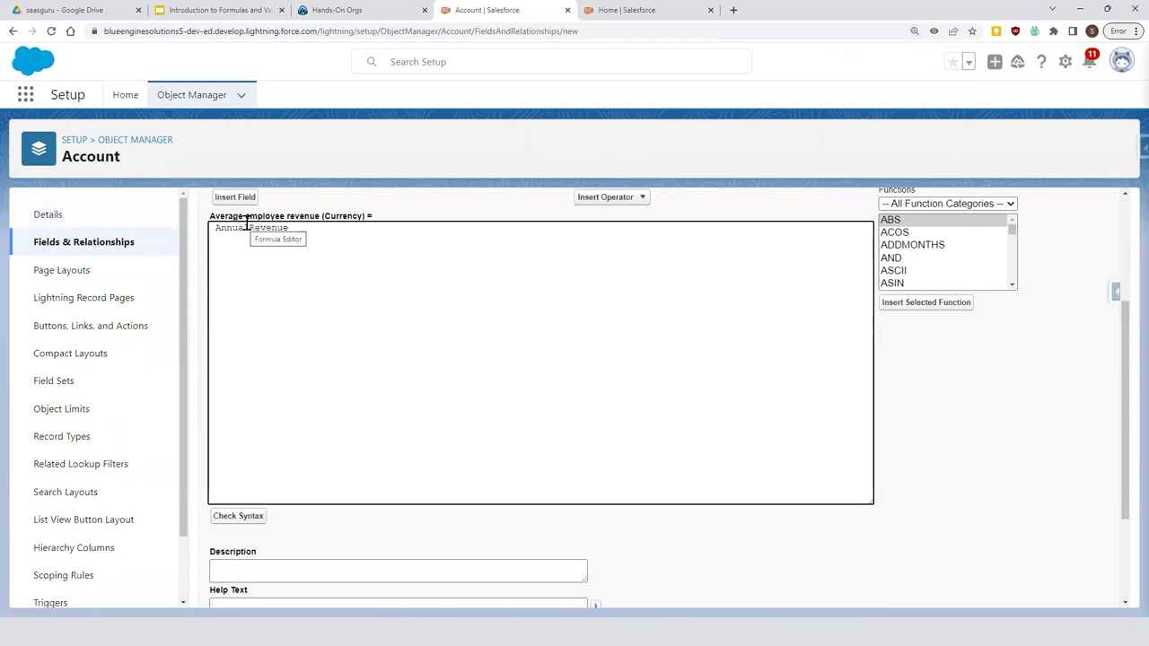
pyautogui.doubleClick(247, 230)
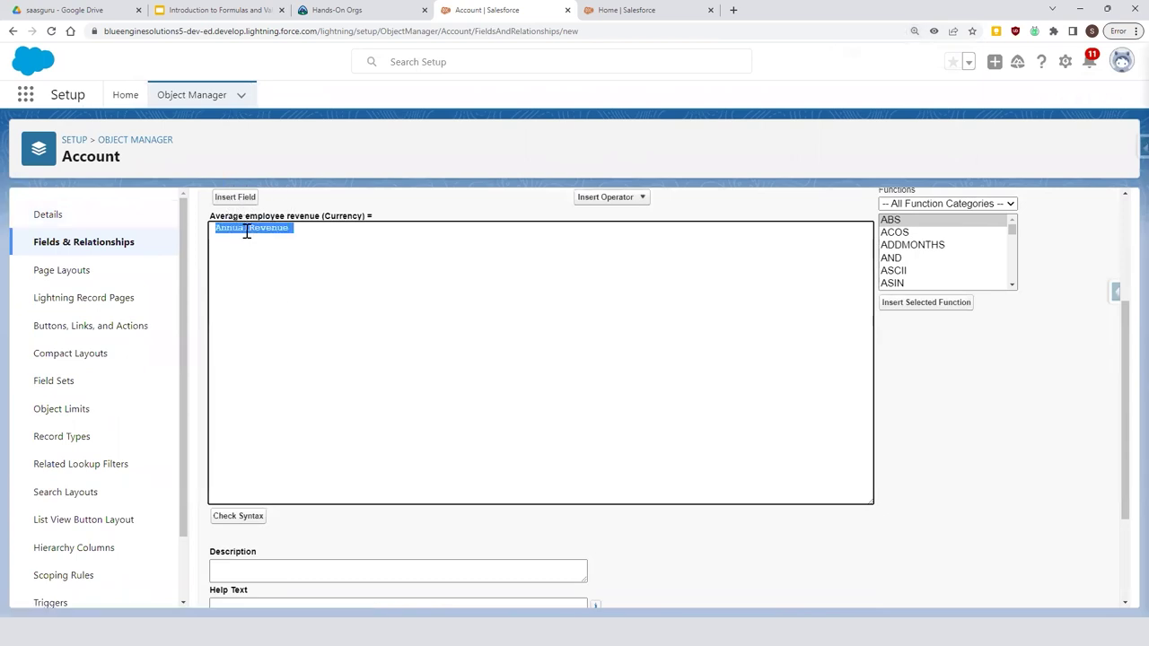
pyautogui.click(301, 234)
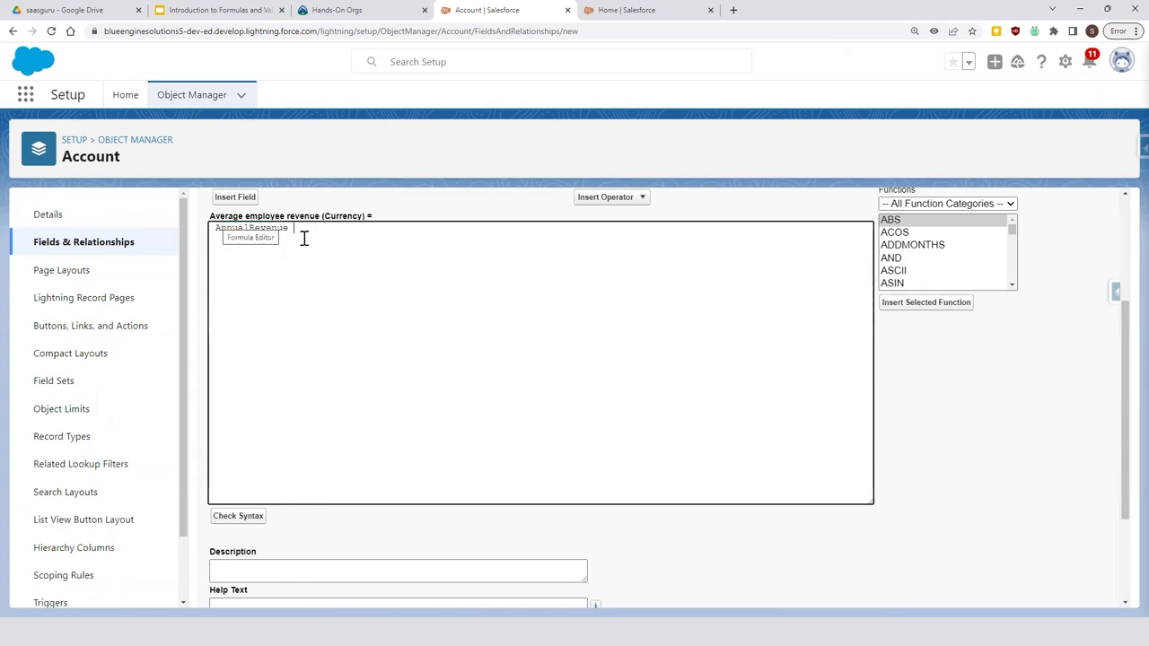
pyautogui.click(223, 17)
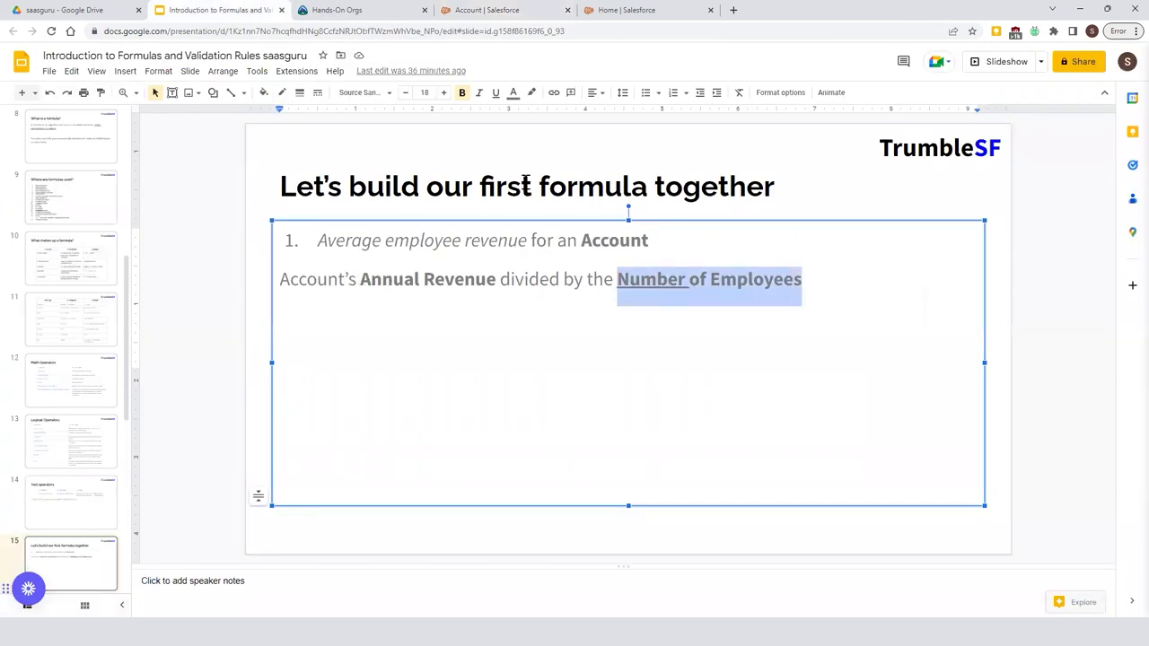
pyautogui.click(516, 12)
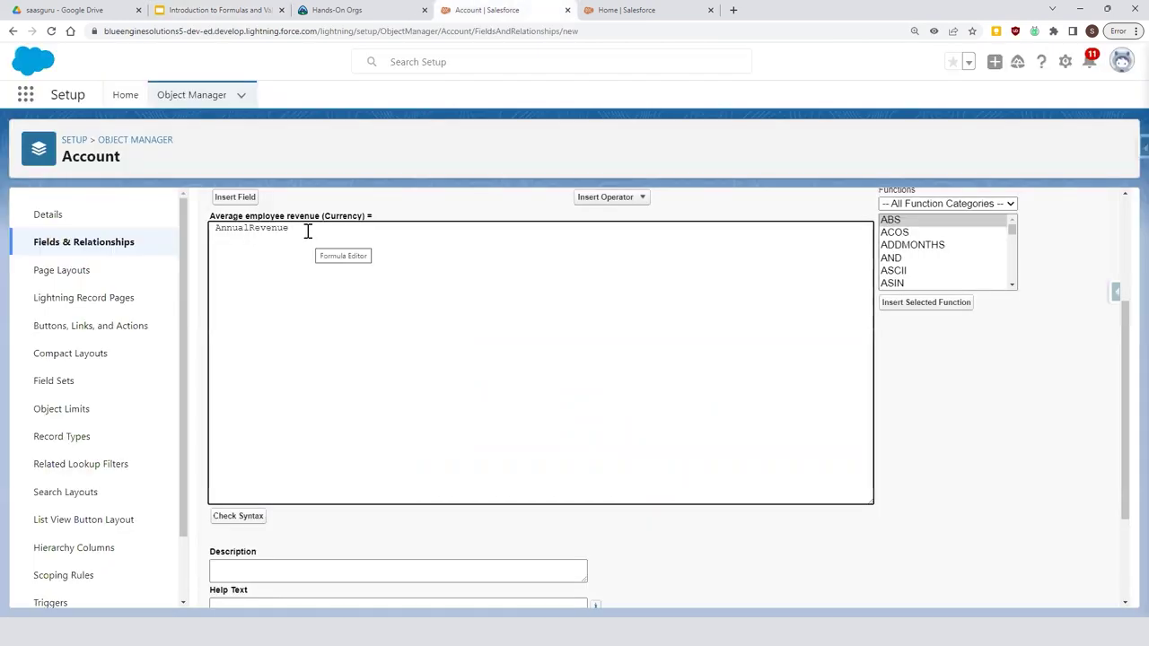
# Add the Divide operator after AnnualRevenue in the formula using the operator list
pyautogui.write('/')
pyautogui.press('BackSpace')
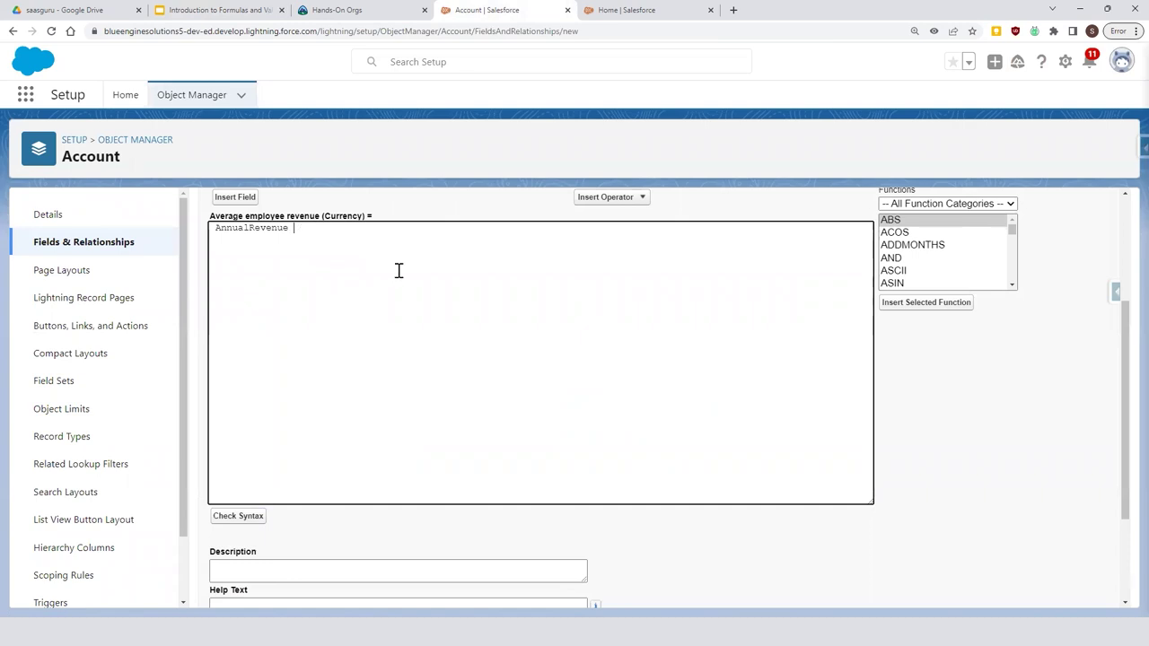
pyautogui.click(595, 199)
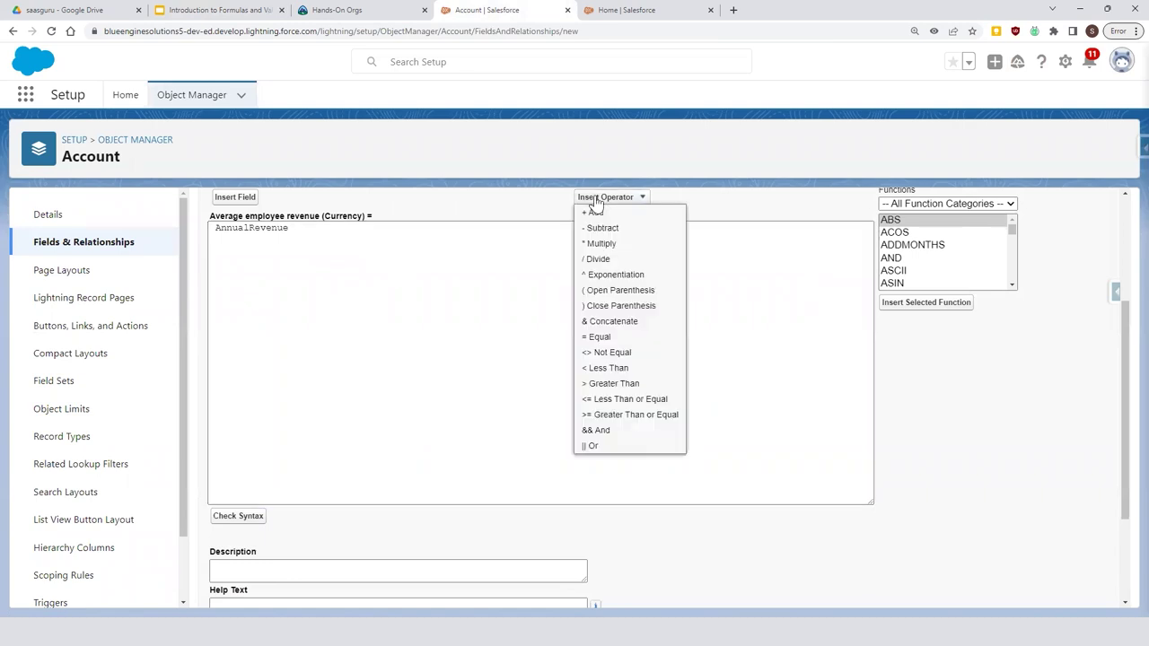
pyautogui.click(601, 263)
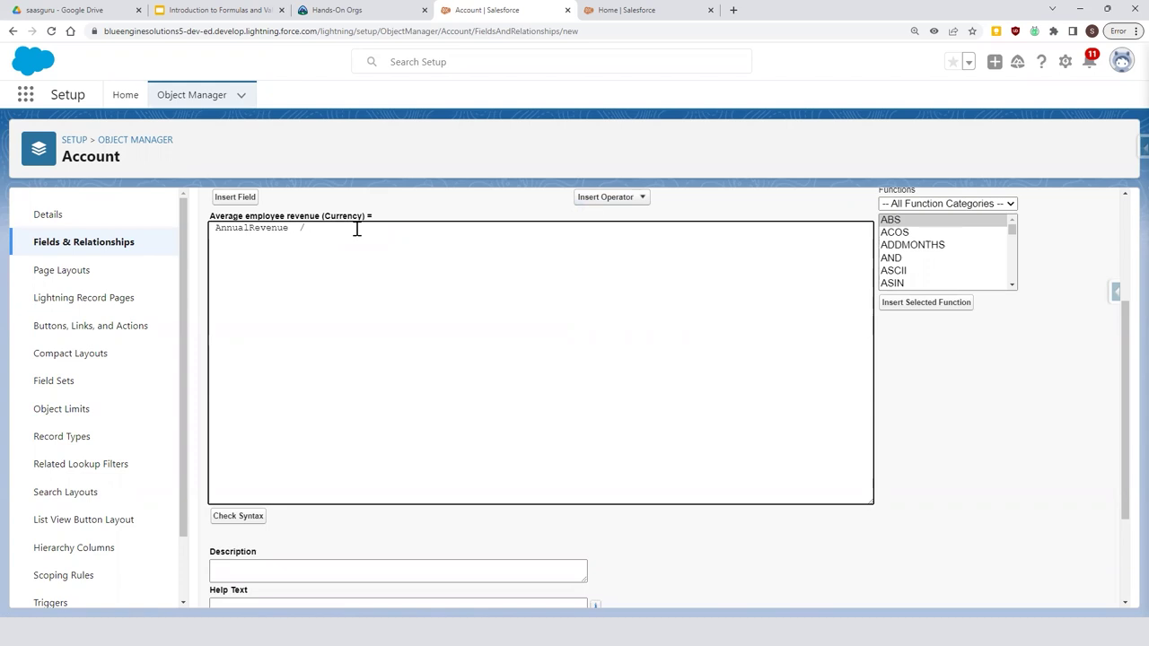
# Find the Account's Employees field (API name NumberOfEmployees) and insert it after the division operator in the formula
pyautogui.click(250, 198)
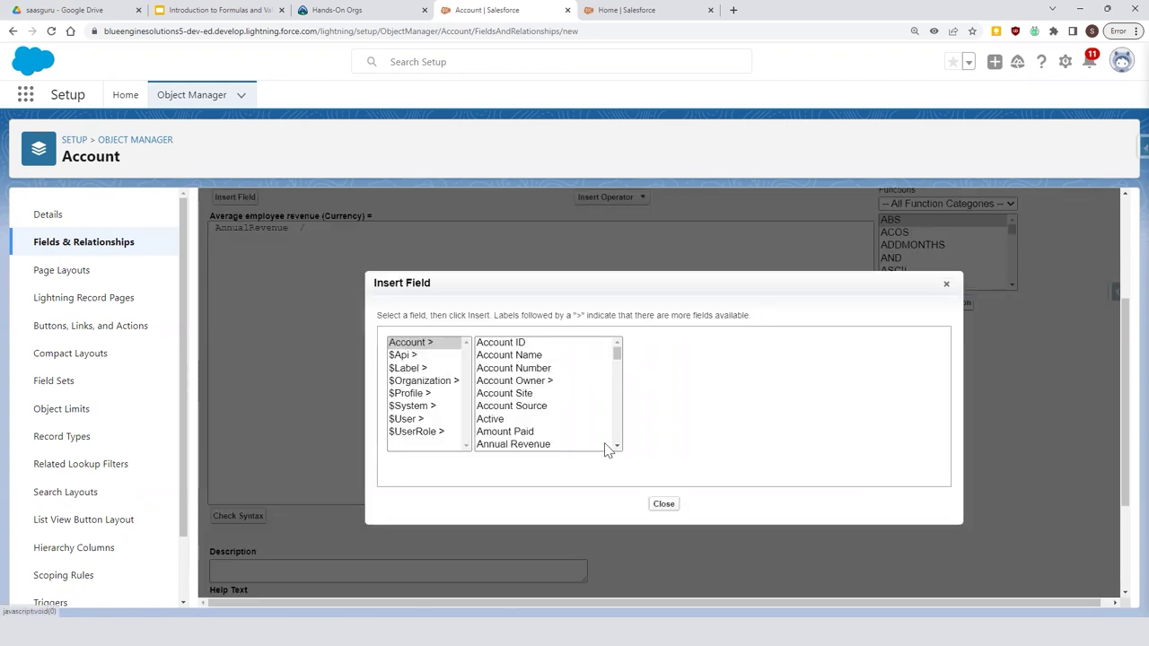
pyautogui.click(507, 372)
pyautogui.write('nu')
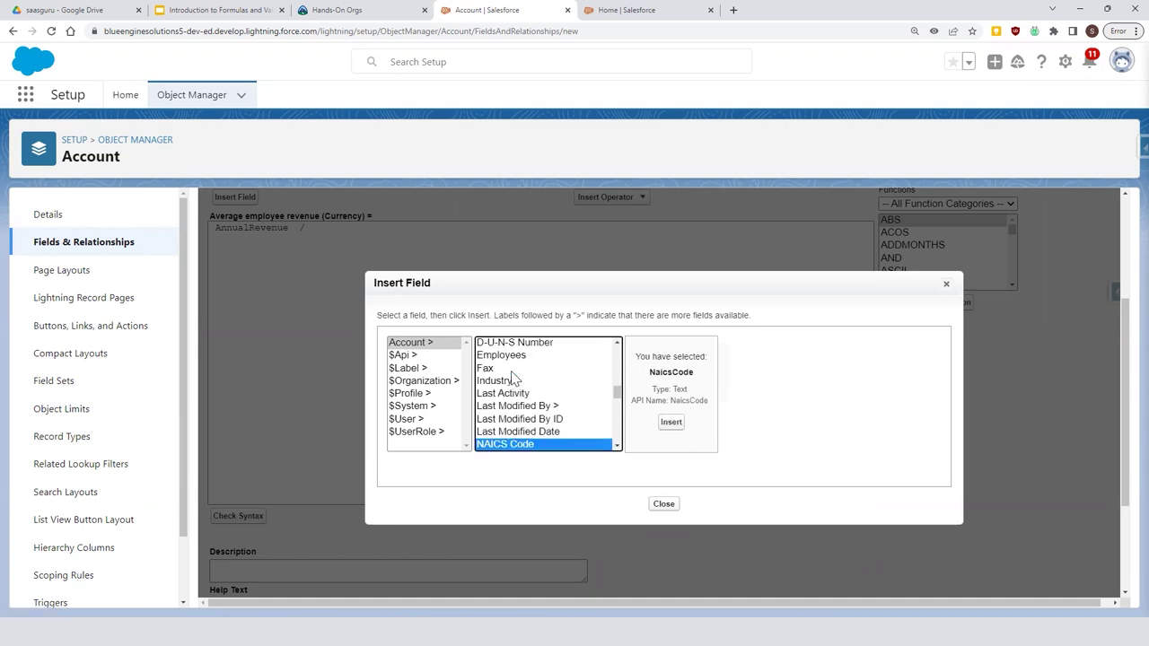
pyautogui.click(618, 447)
pyautogui.click(618, 446)
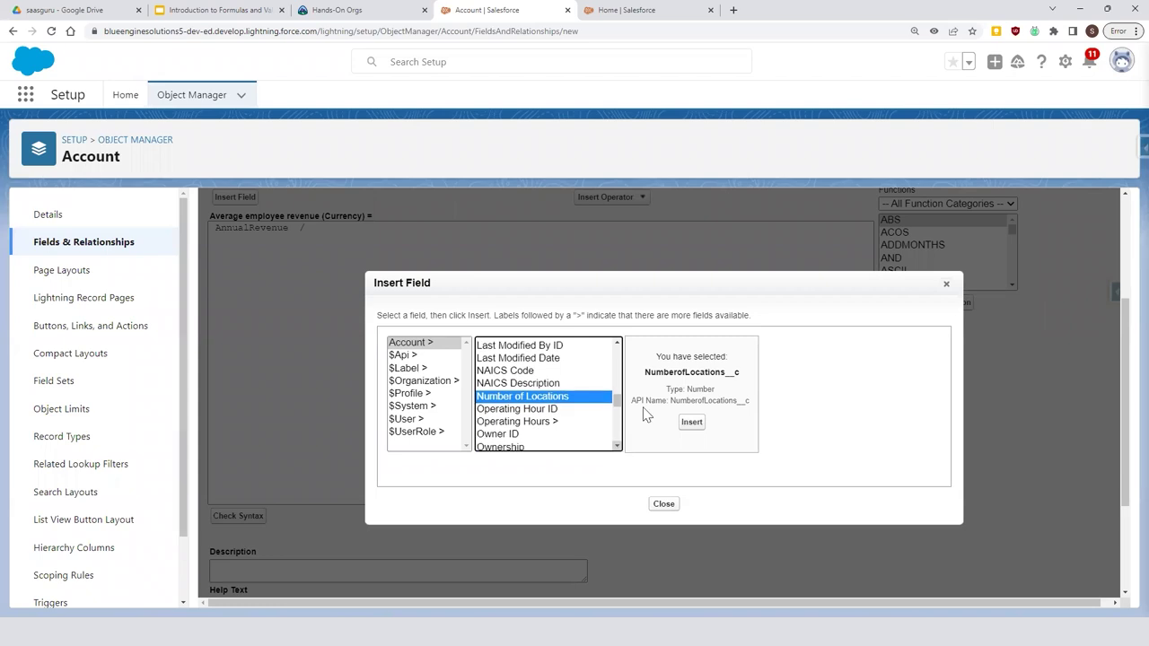
pyautogui.press('e')
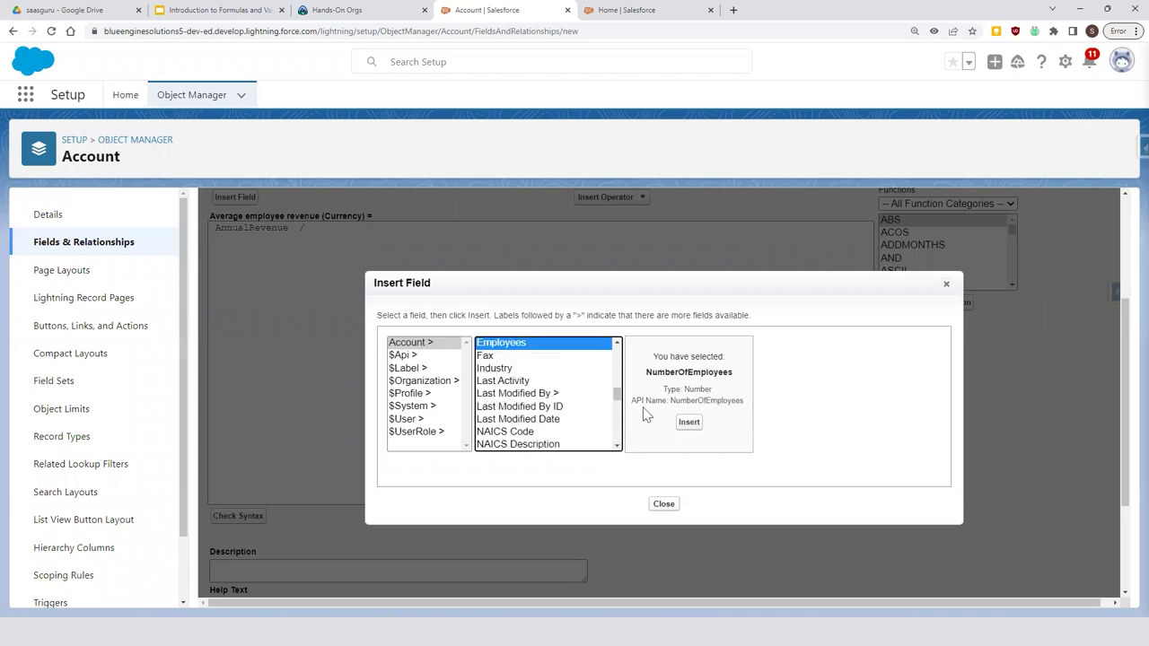
pyautogui.click(617, 342)
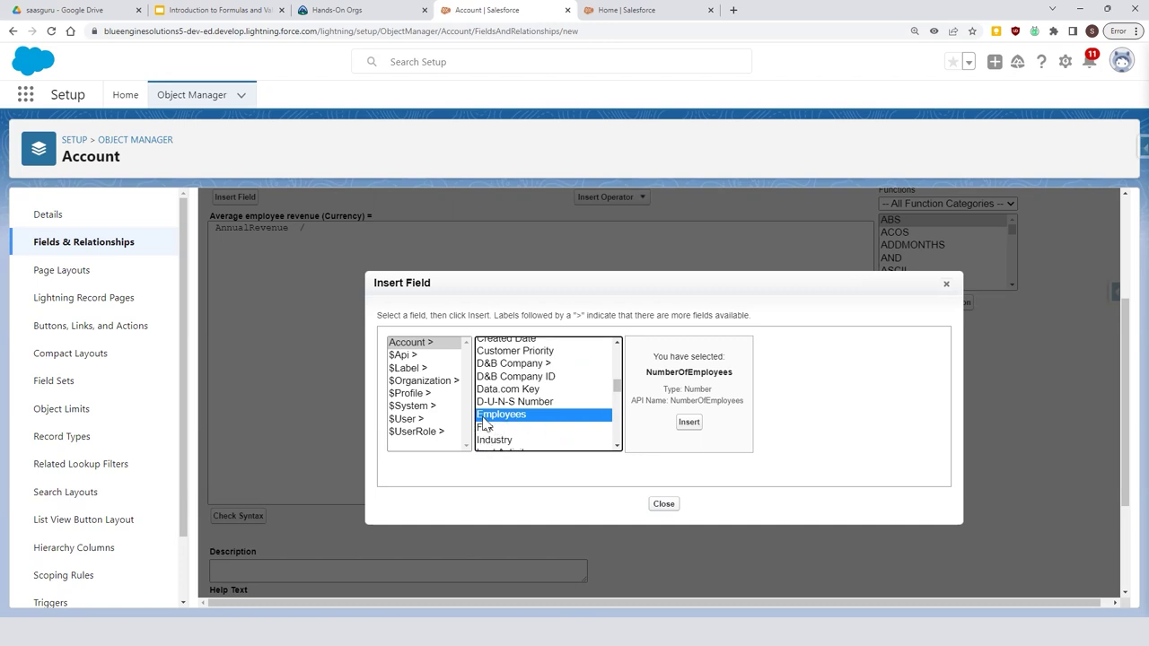
pyautogui.moveTo(643, 372); pyautogui.dragTo(735, 385)
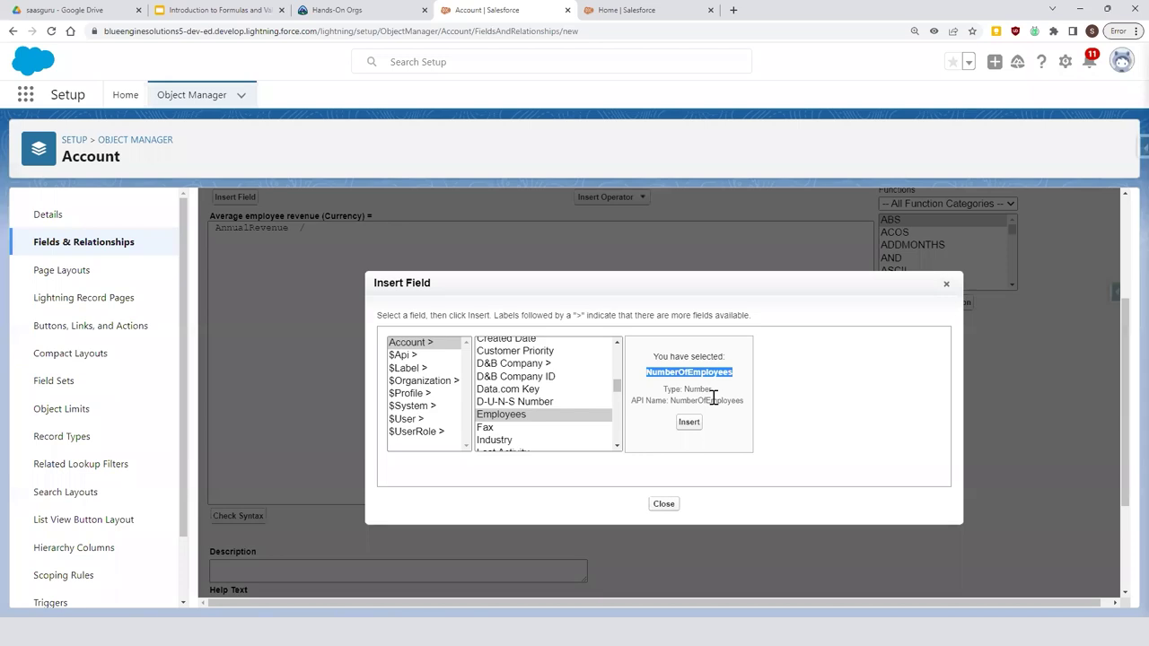
pyautogui.click(518, 415)
pyautogui.press('Up')
pyautogui.press('Down')
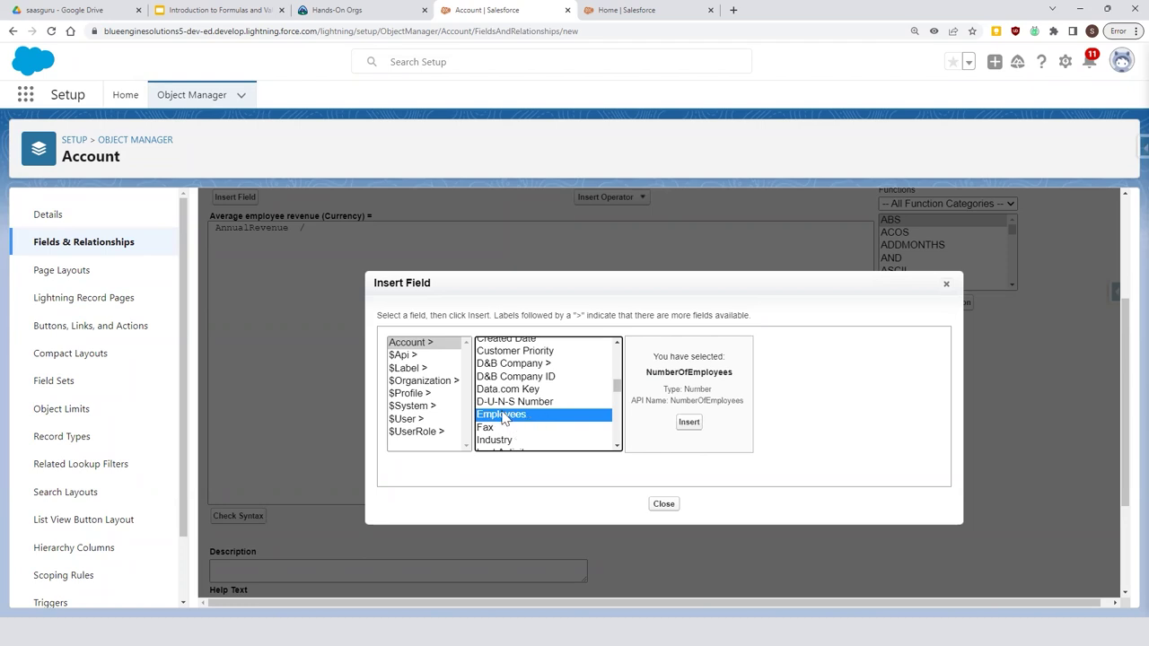
pyautogui.click(689, 423)
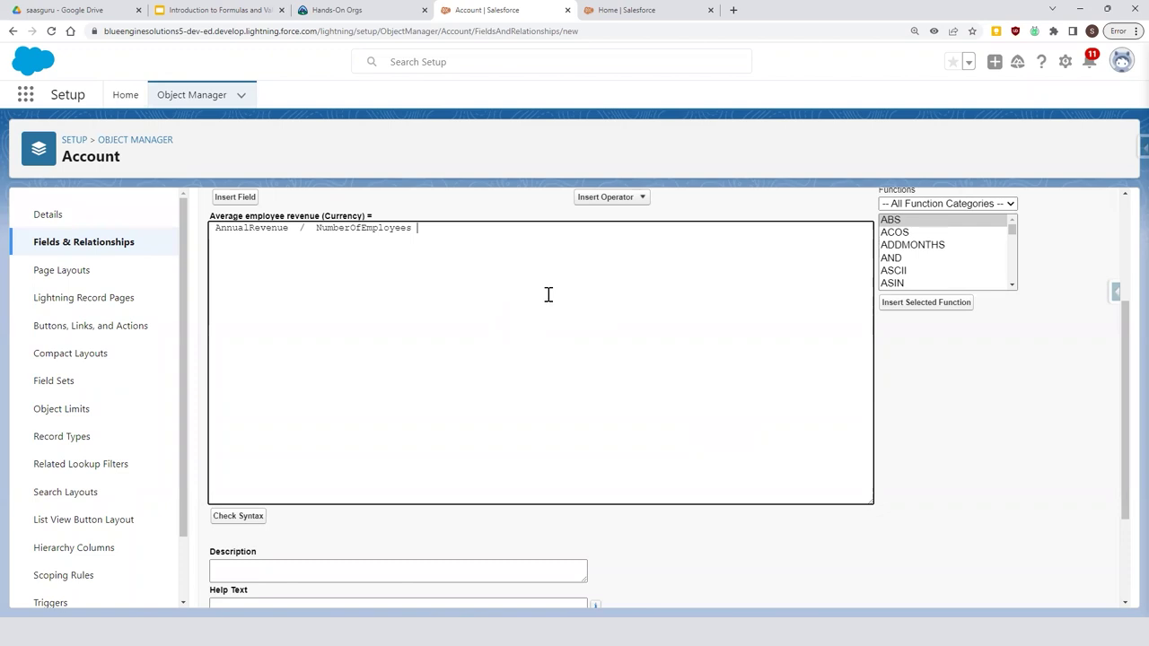
# Check the syntax of the average employee revenue formula and review the check's message
pyautogui.hotkey('ctrl', '-')
pyautogui.moveTo(1123, 321); pyautogui.dragTo(1119, 289)
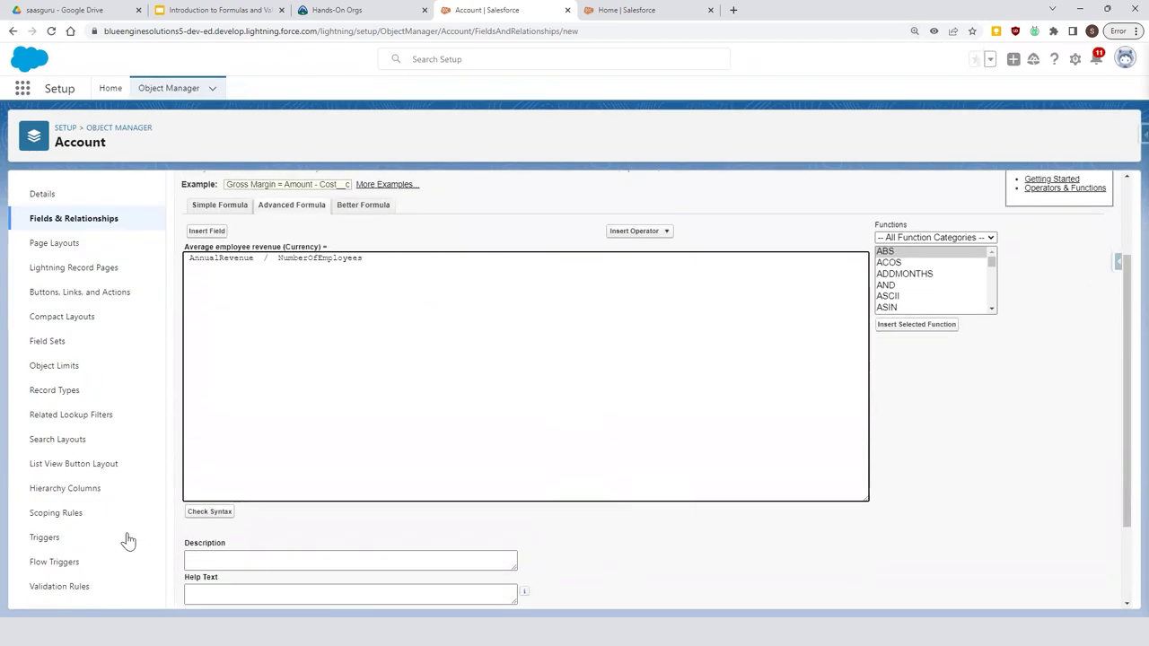
pyautogui.click(210, 512)
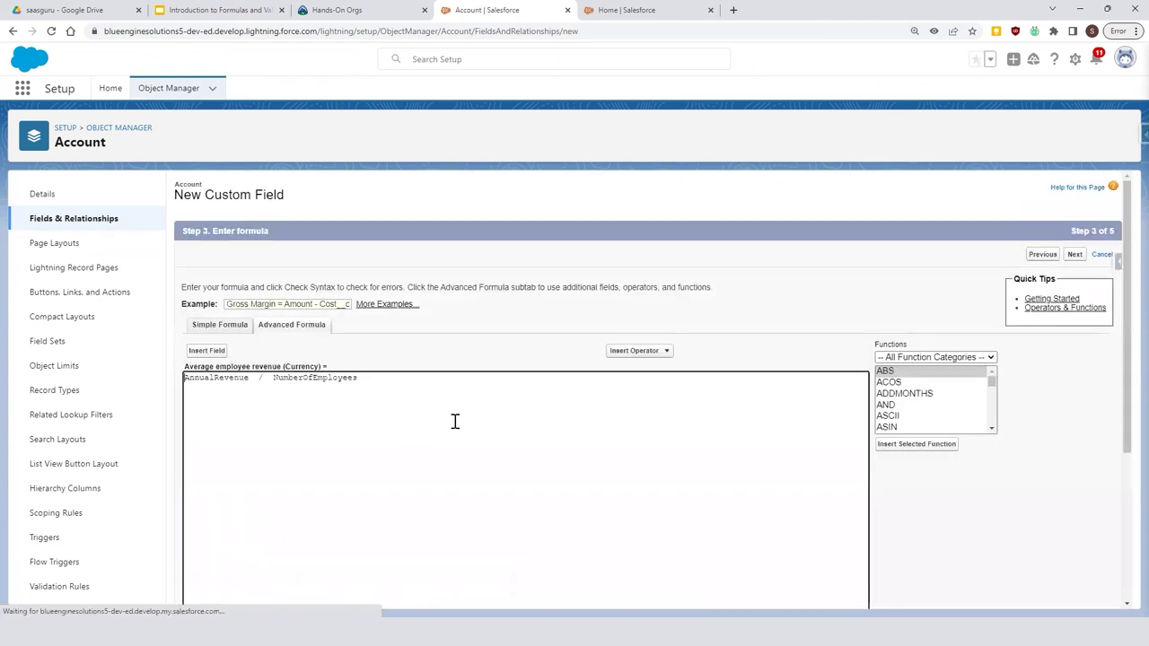
pyautogui.scroll(-2, 428, 472)
pyautogui.moveTo(238, 432); pyautogui.dragTo(500, 440)
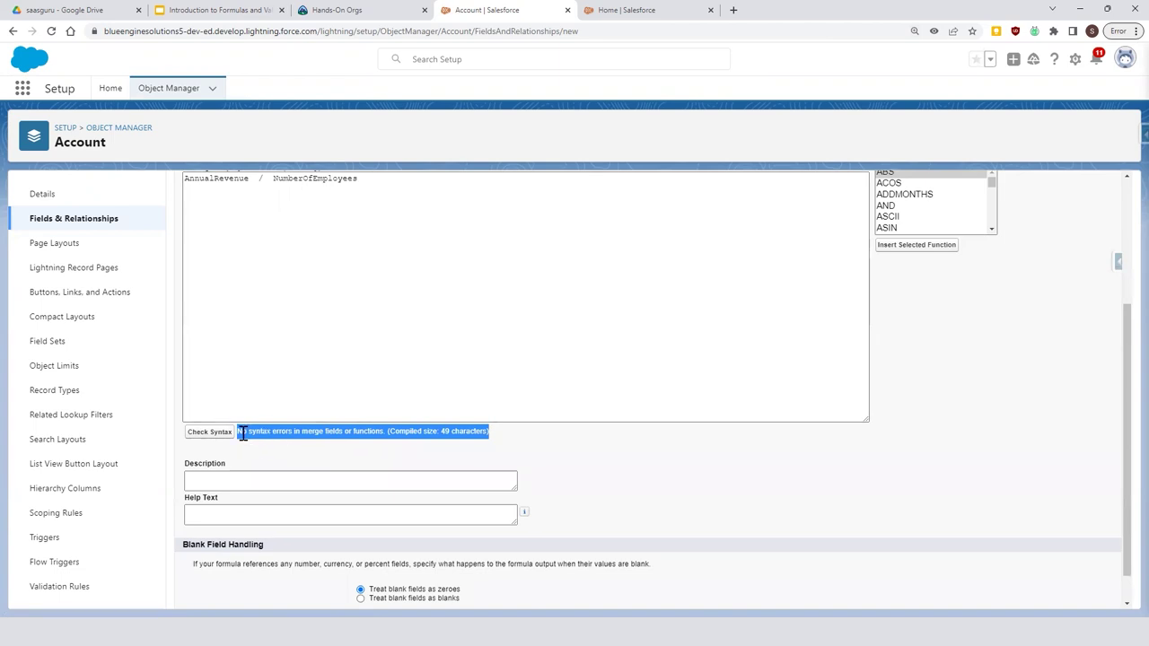
pyautogui.click(242, 435)
pyautogui.moveTo(240, 435); pyautogui.dragTo(296, 434)
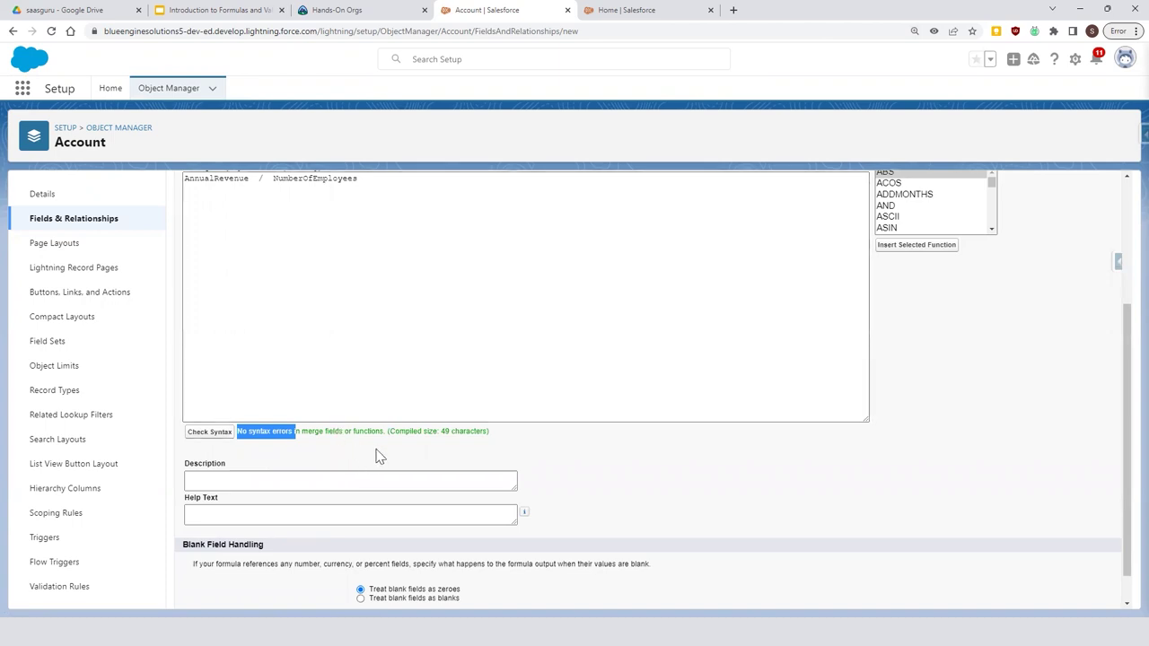
pyautogui.click(392, 183)
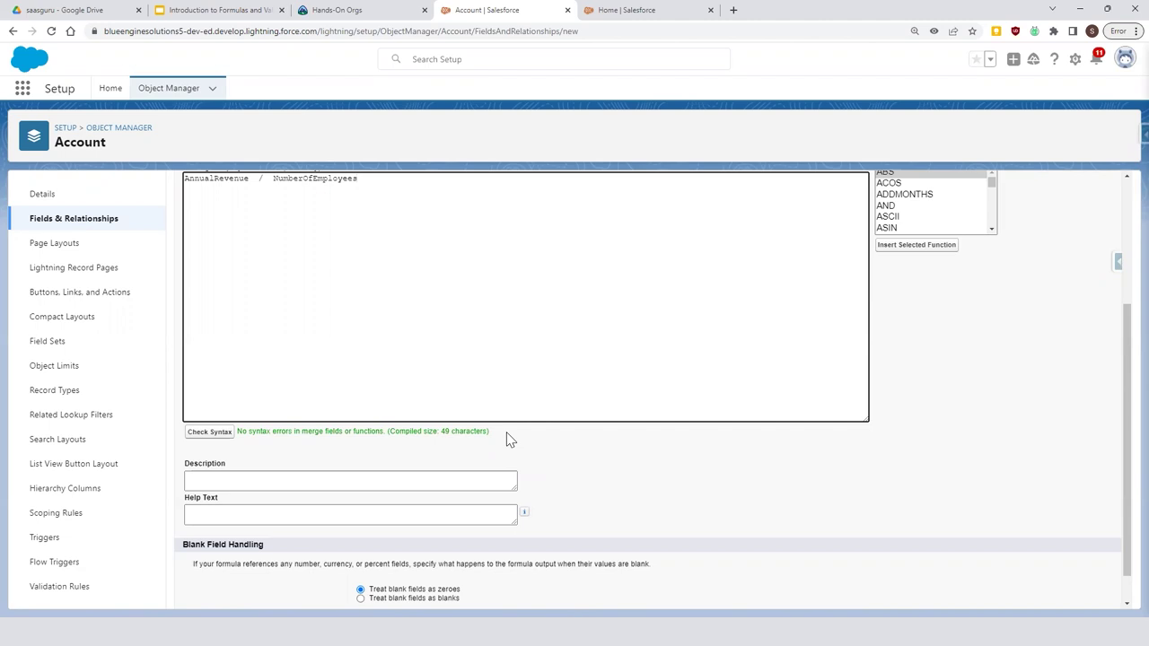
pyautogui.click(297, 433)
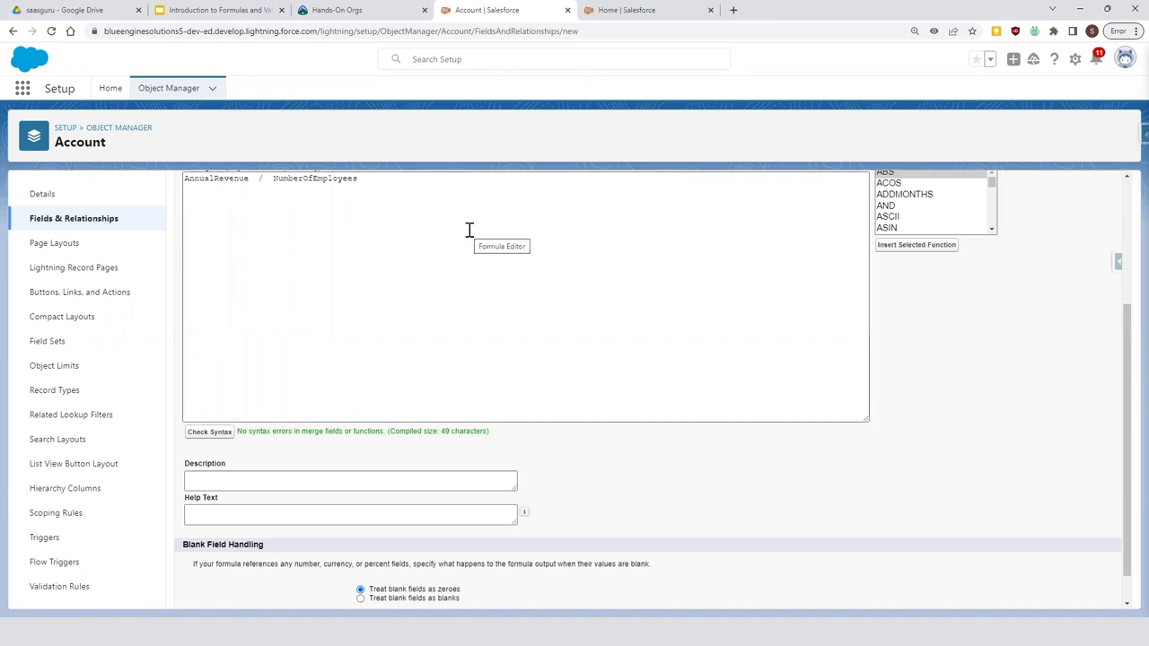
# Enter "What is the annual revenue per employee at this account?" as both the field's description and its help text
pyautogui.moveTo(1122, 372); pyautogui.dragTo(319, 518)
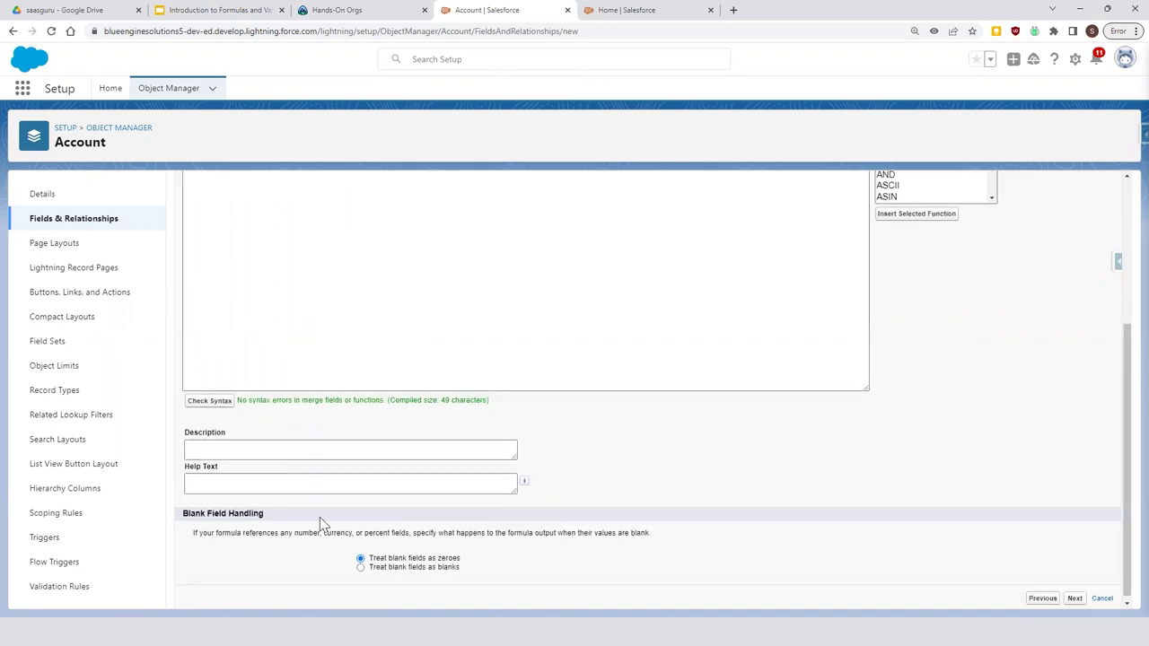
pyautogui.click(249, 482)
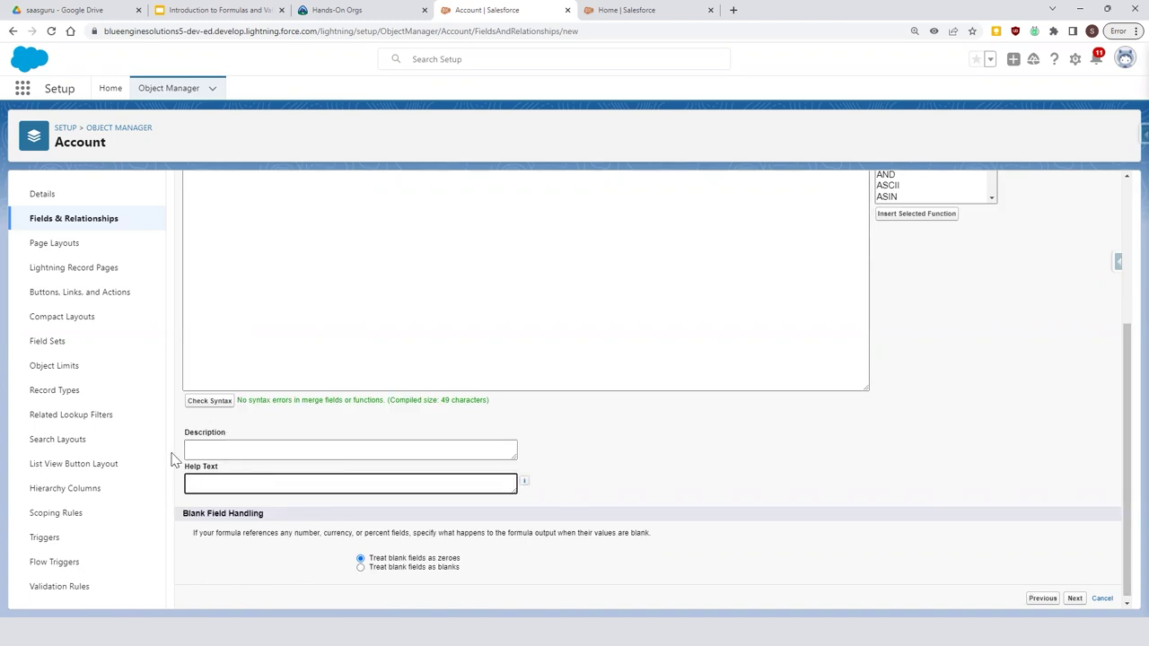
pyautogui.click(239, 452)
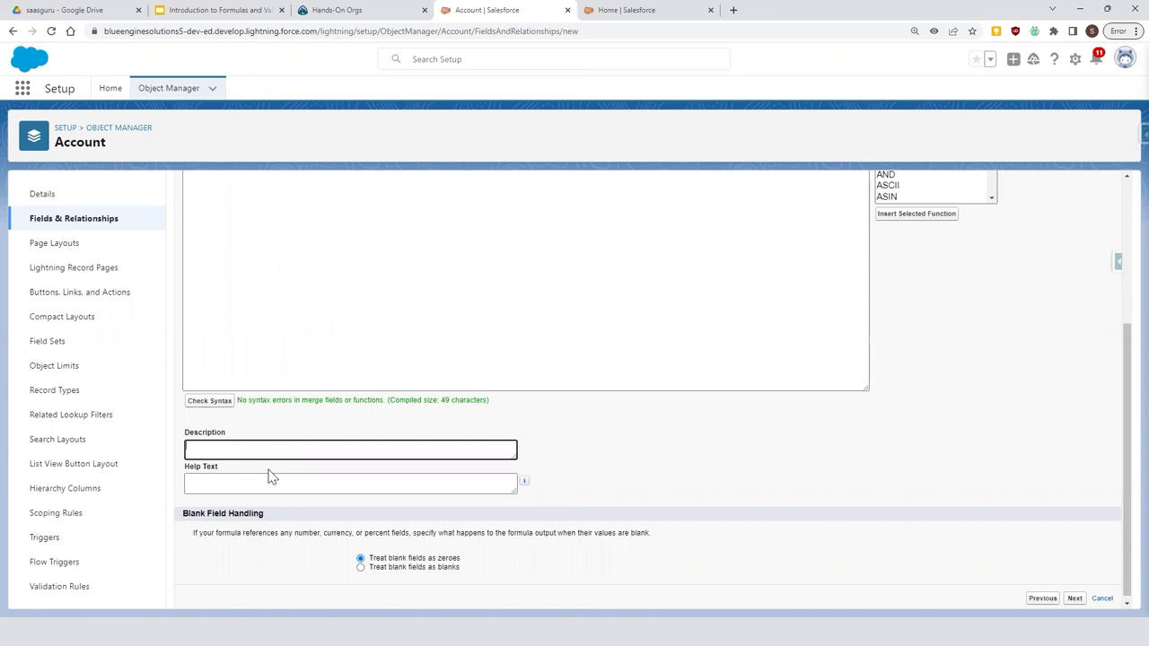
pyautogui.write('What is the annual revenue per employee at this account?')
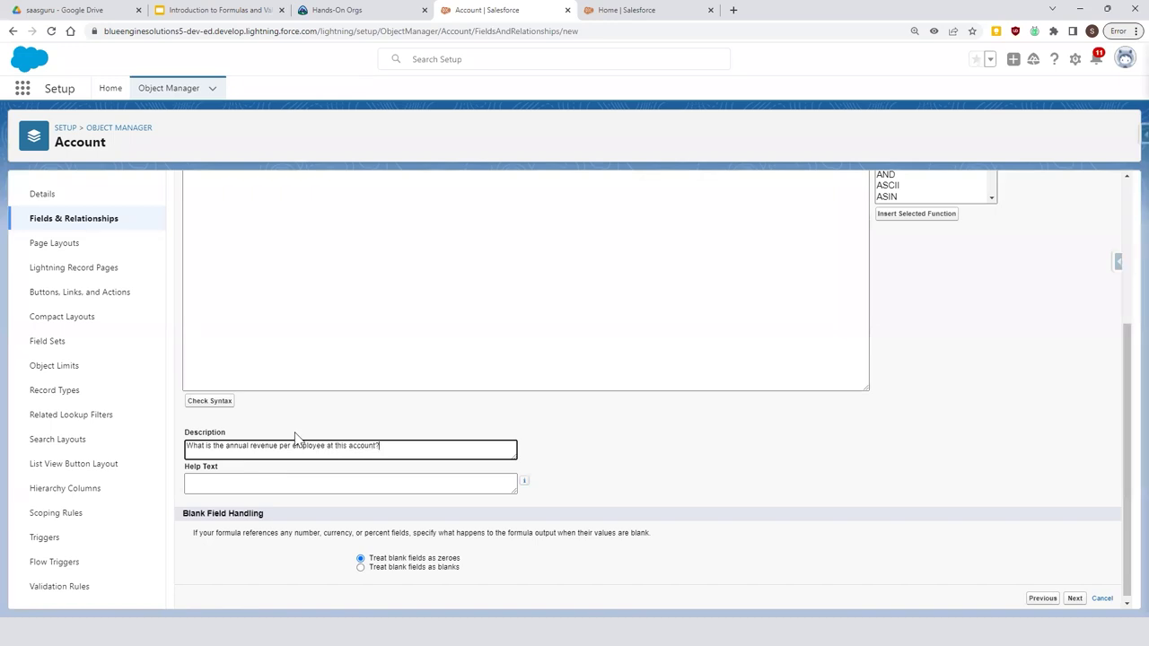
pyautogui.tripleClick(296, 438)
pyautogui.hotkey('ctrl', 'c')
pyautogui.click(391, 482)
pyautogui.hotkey('ctrl', 'v')
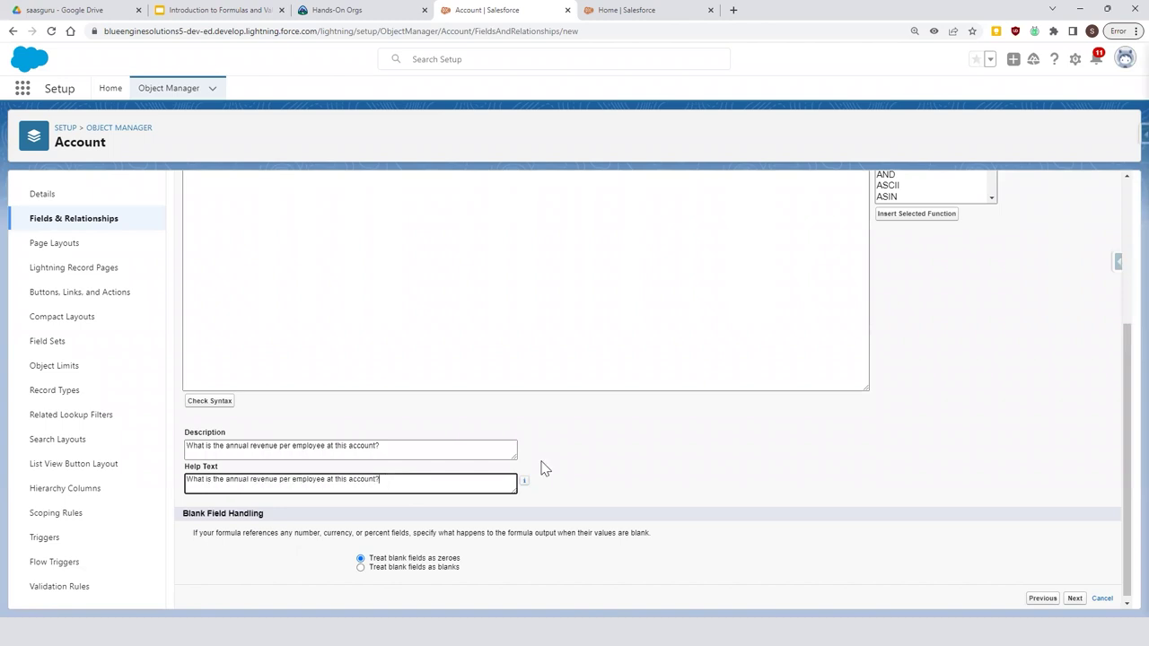
# Review the blank field handling options, keep "Treat blank fields as zeroes" selected, and continue to field-level security
pyautogui.scroll(-1, 614, 405)
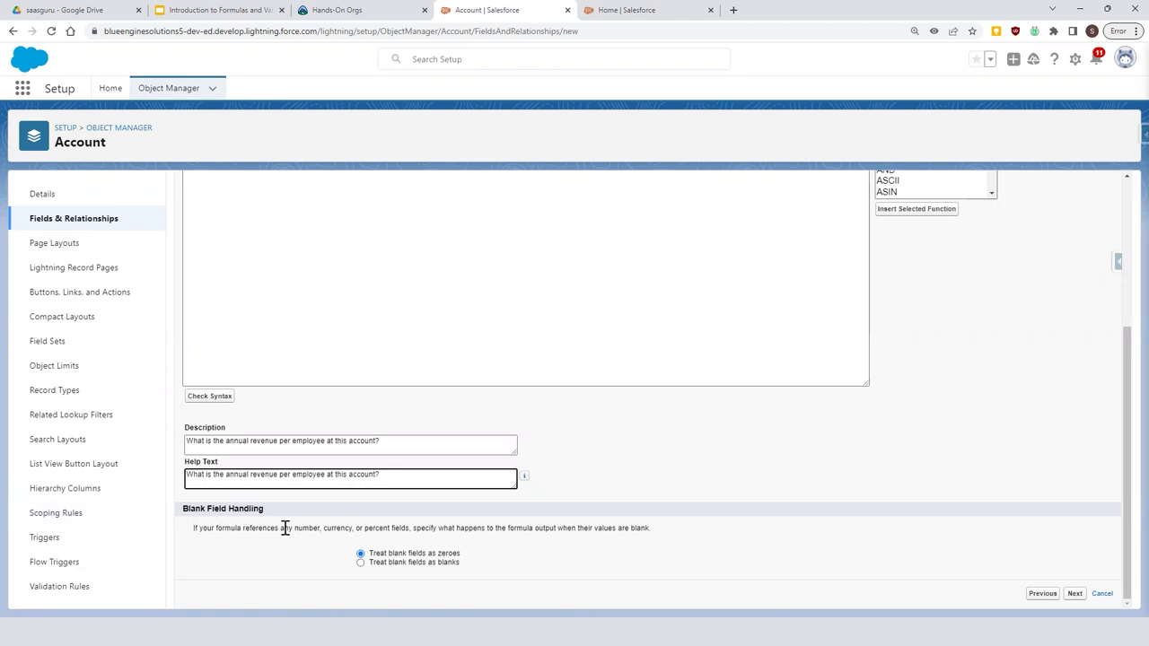
pyautogui.scroll(3, 362, 405)
pyautogui.scroll(-3, 309, 381)
pyautogui.scroll(3, 343, 357)
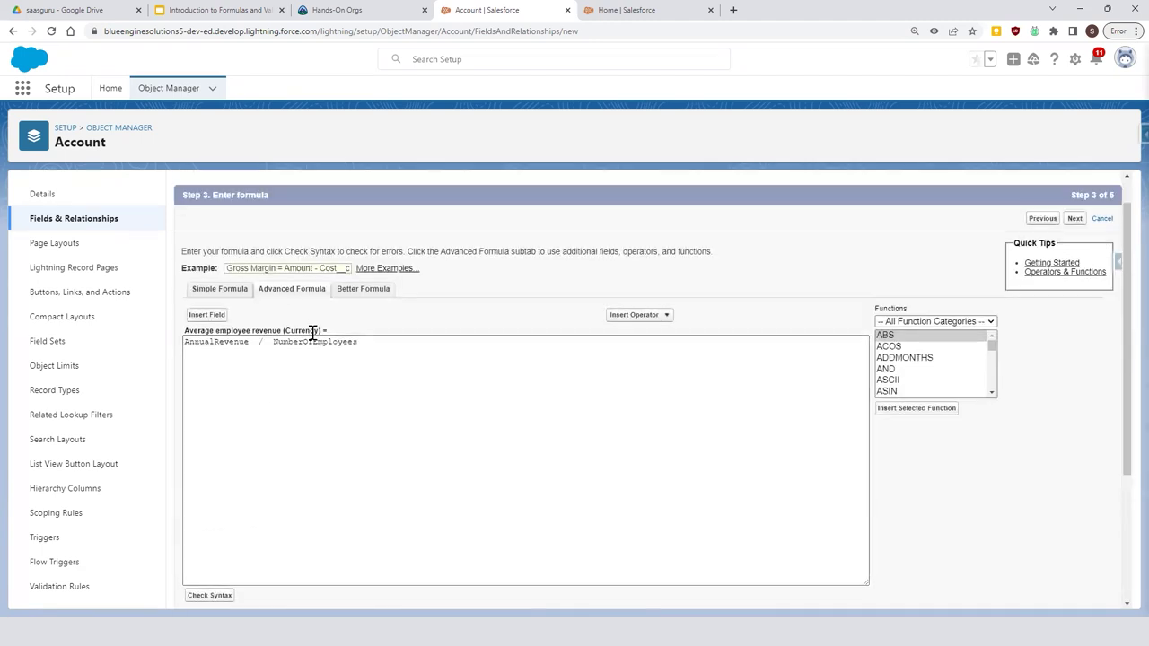
pyautogui.scroll(-3, 389, 546)
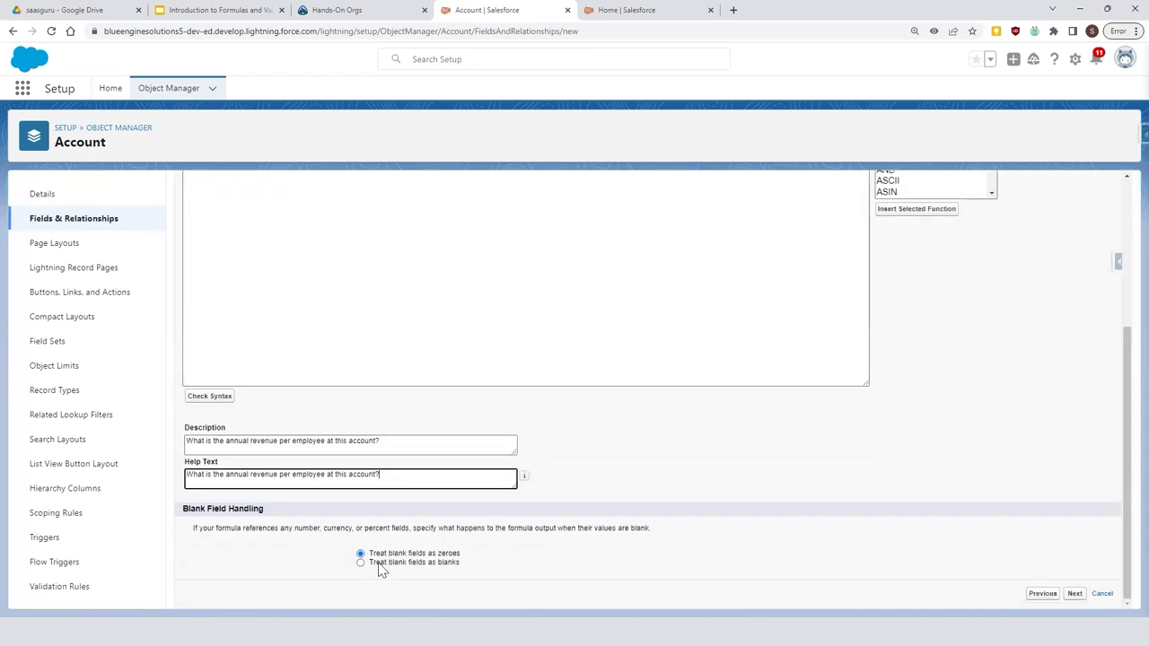
pyautogui.click(360, 562)
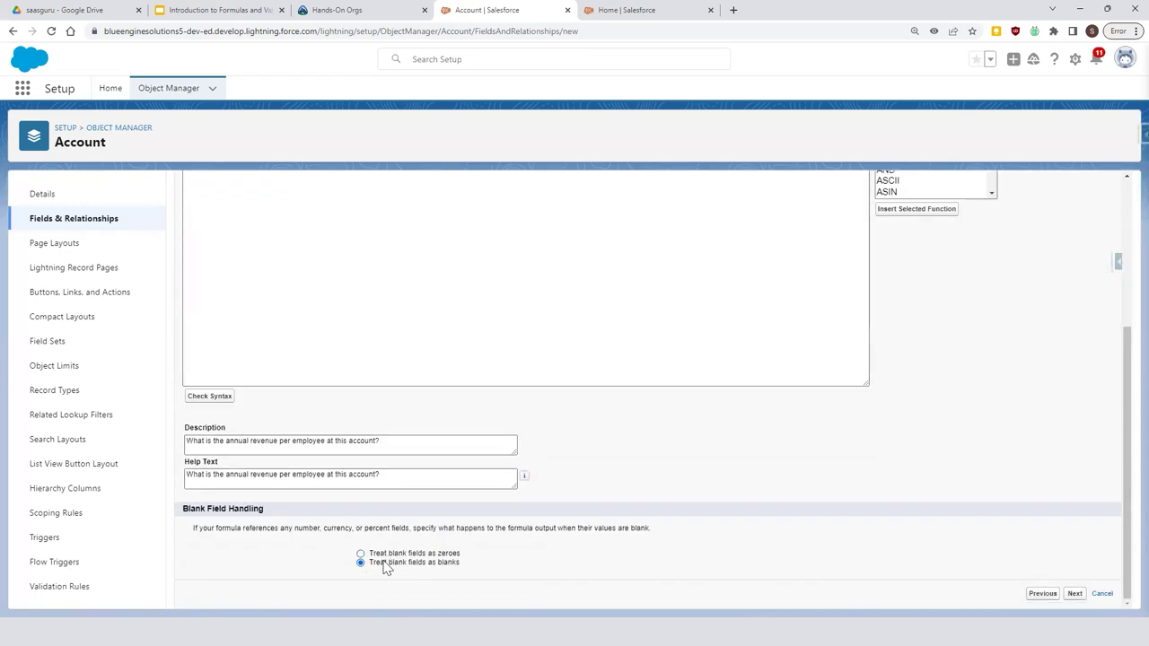
pyautogui.click(360, 553)
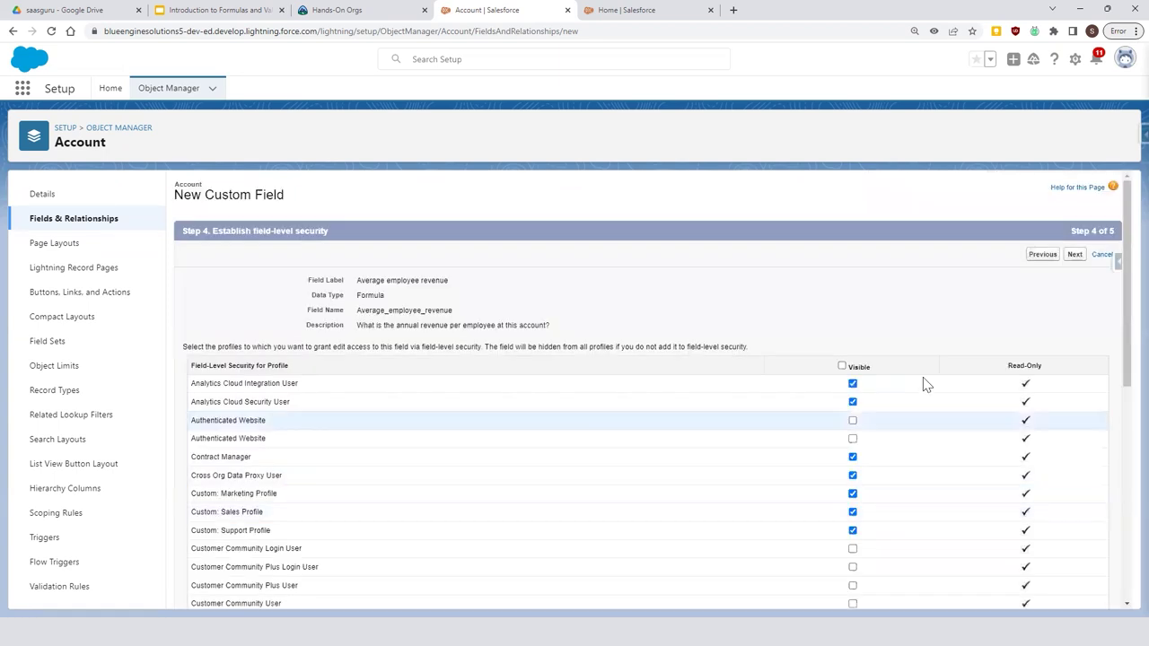
# Review and accept the default field-level security for the profiles, and save the field to all Account page layouts
pyautogui.scroll(-3, 925, 377)
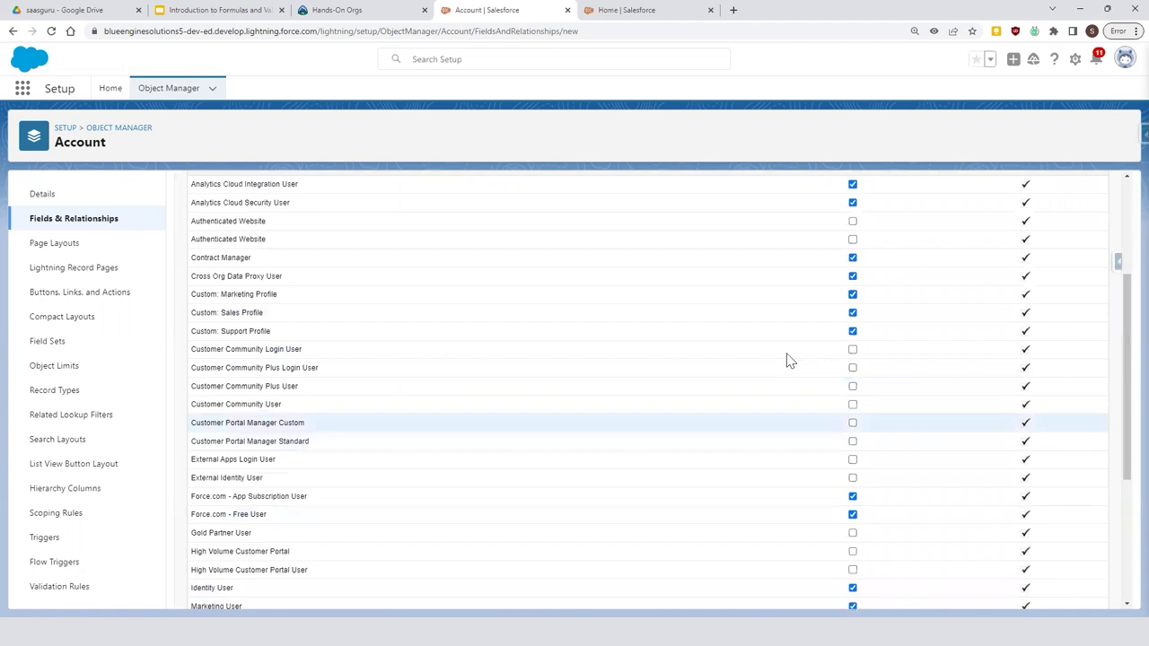
pyautogui.scroll(-3, 911, 434)
pyautogui.scroll(-3, 911, 433)
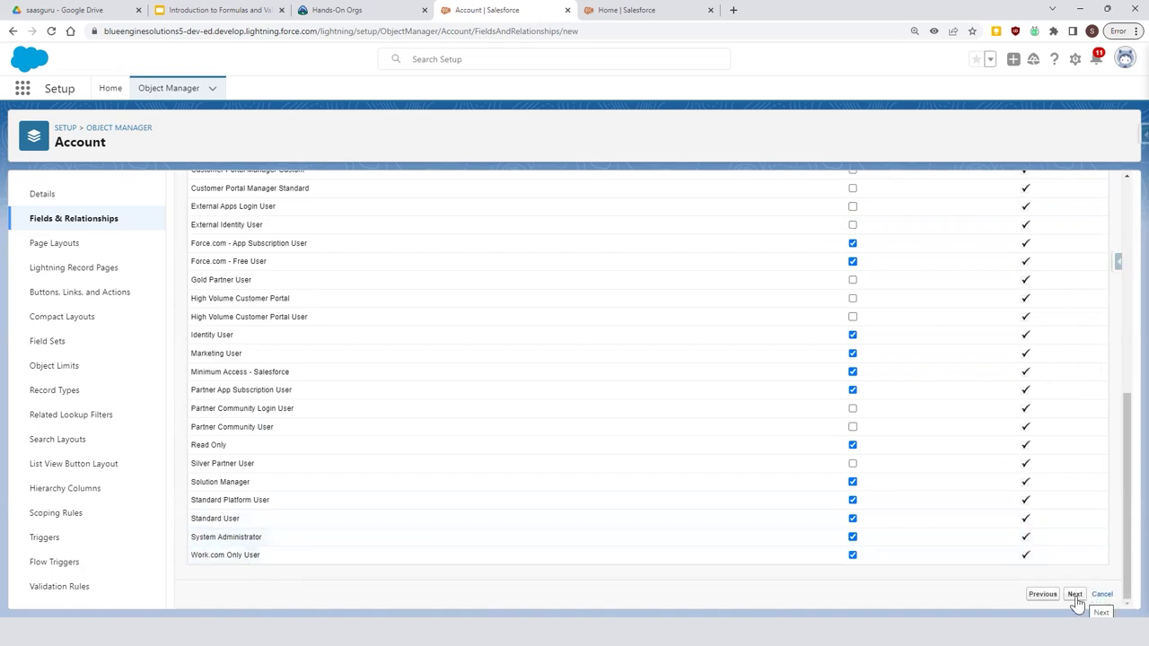
pyautogui.scroll(10, 1033, 494)
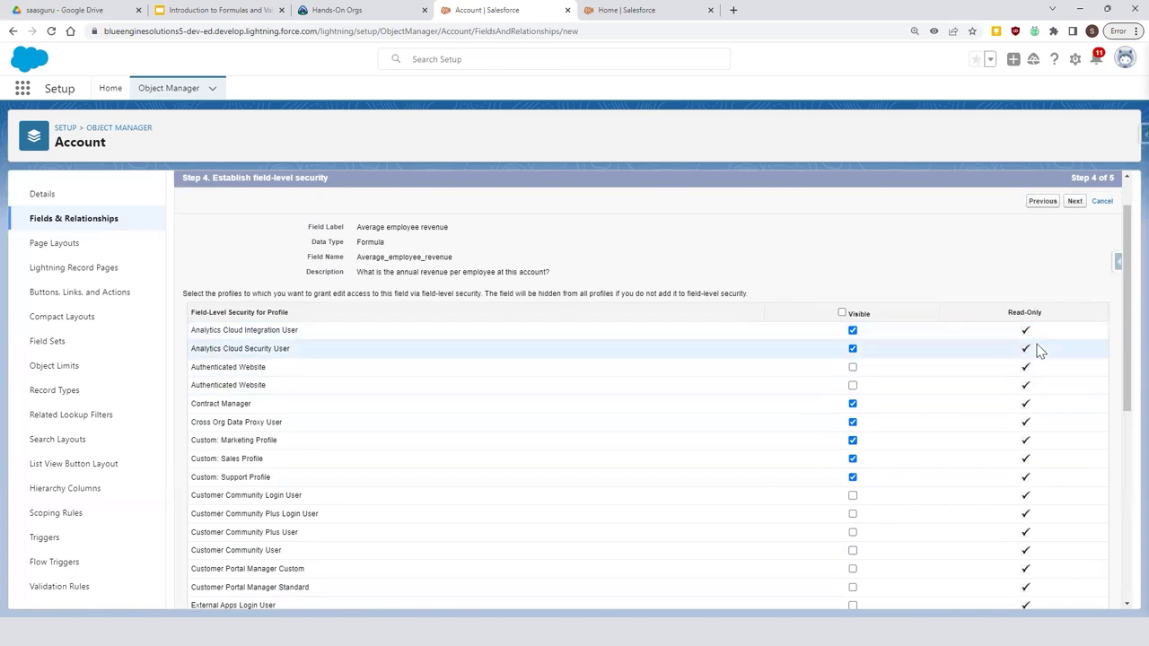
pyautogui.scroll(-5, 1019, 404)
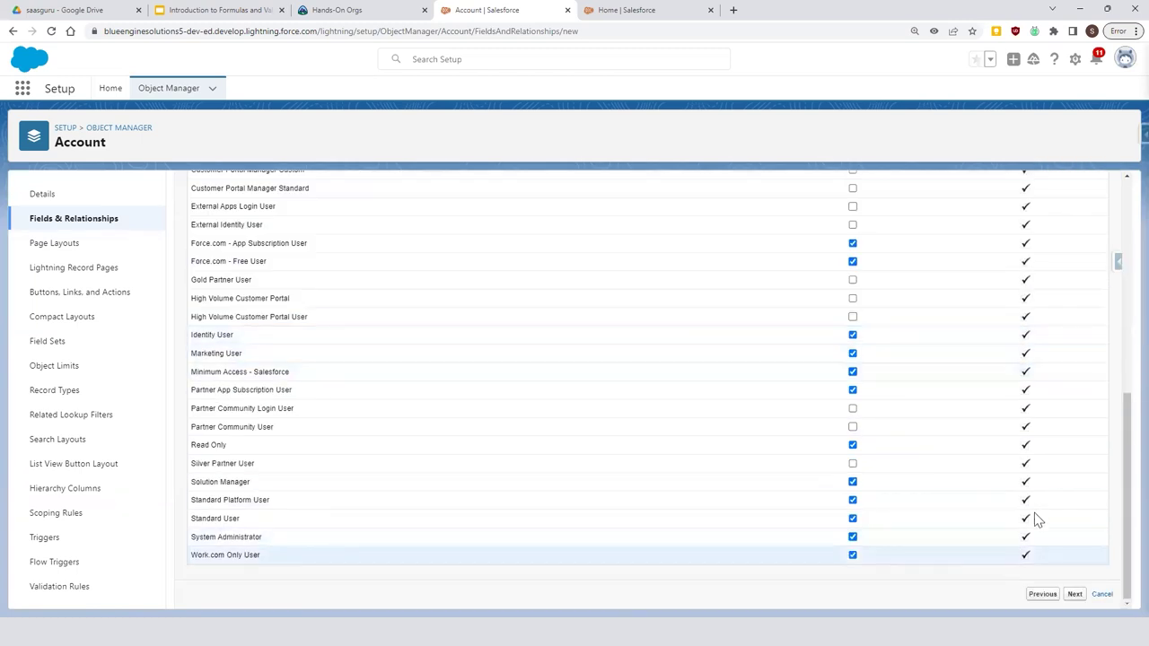
pyautogui.click(1075, 596)
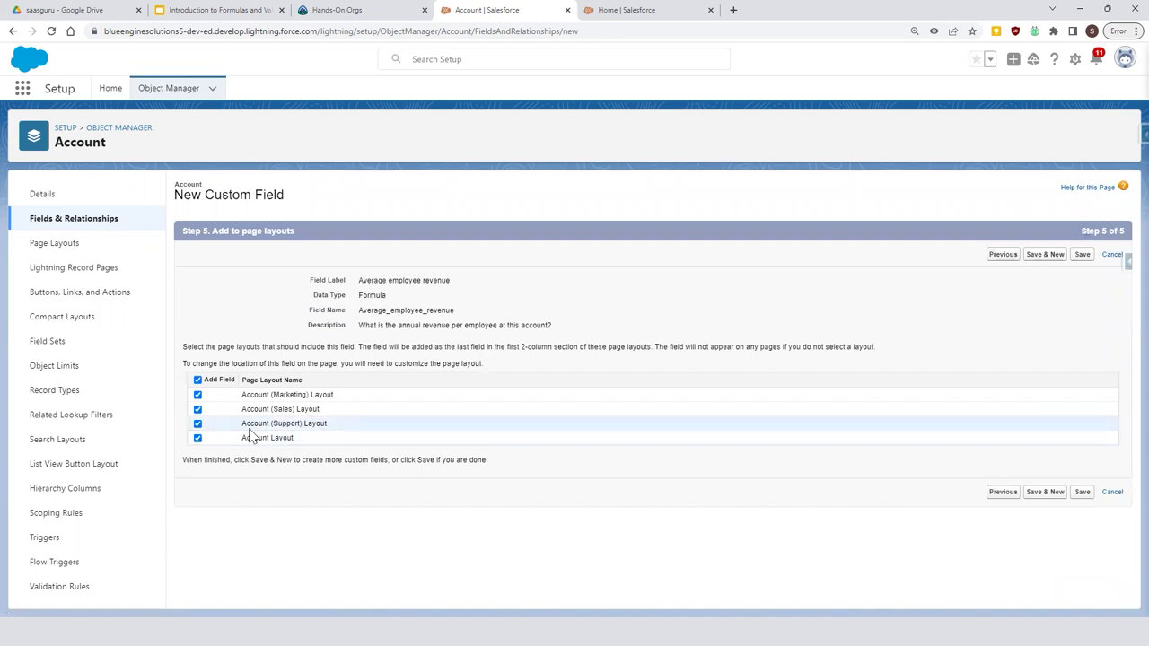
pyautogui.click(1084, 494)
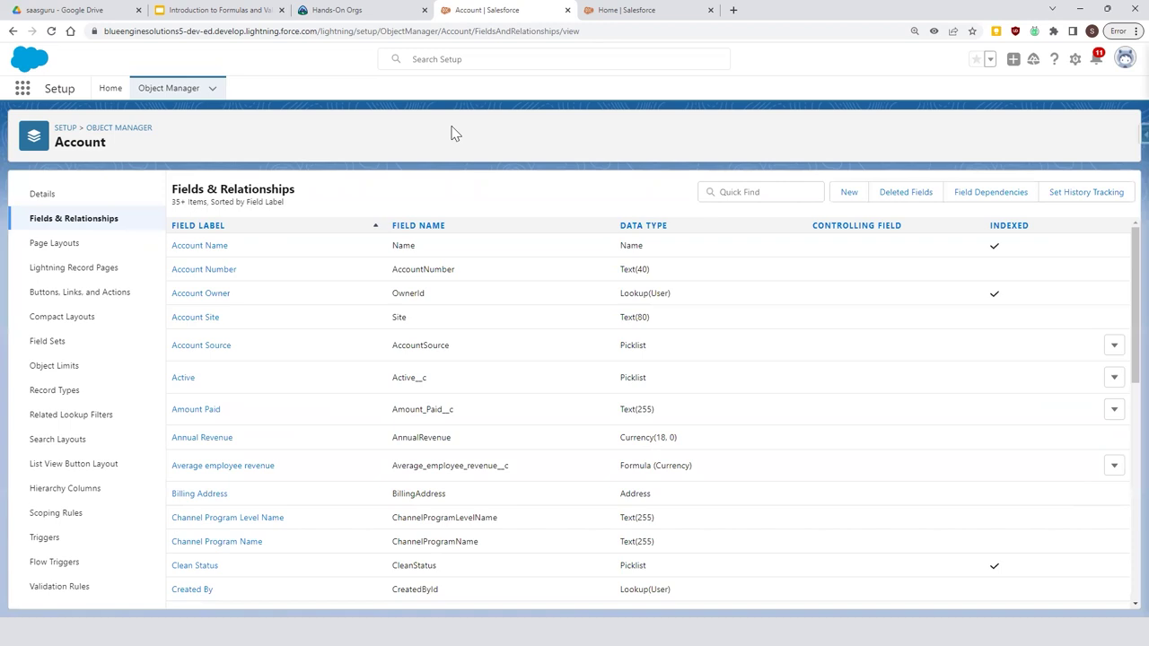
# Open the details of the Burlington Textiles Corp of America account in the Sales app and examine its Average employee revenue
pyautogui.click(633, 14)
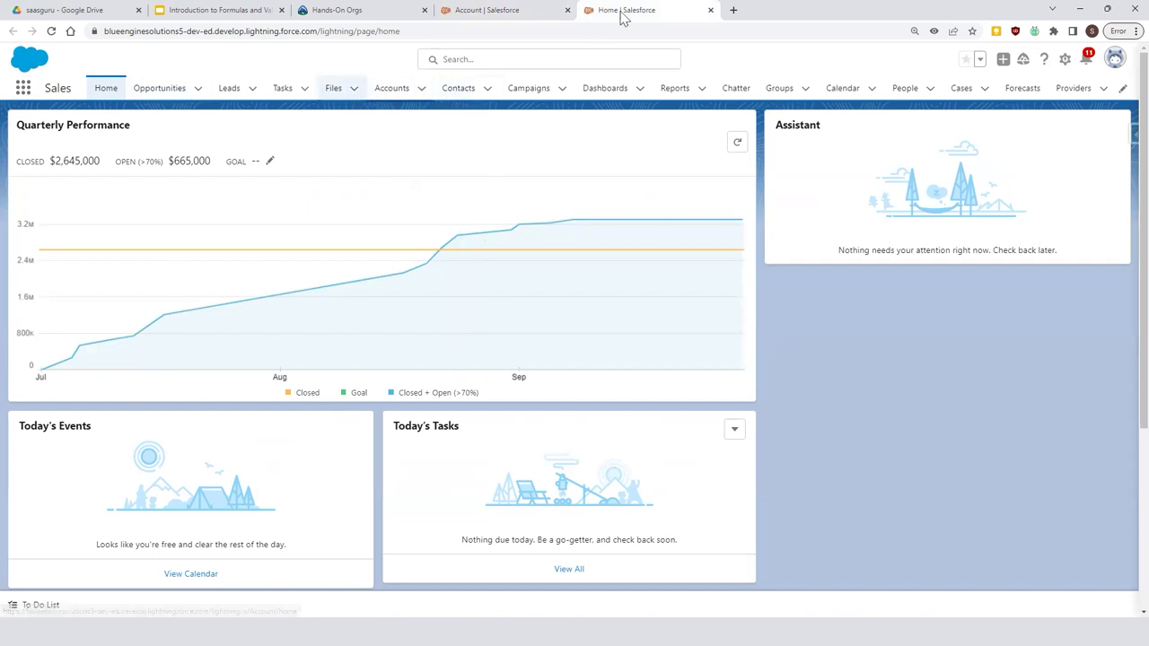
pyautogui.click(396, 91)
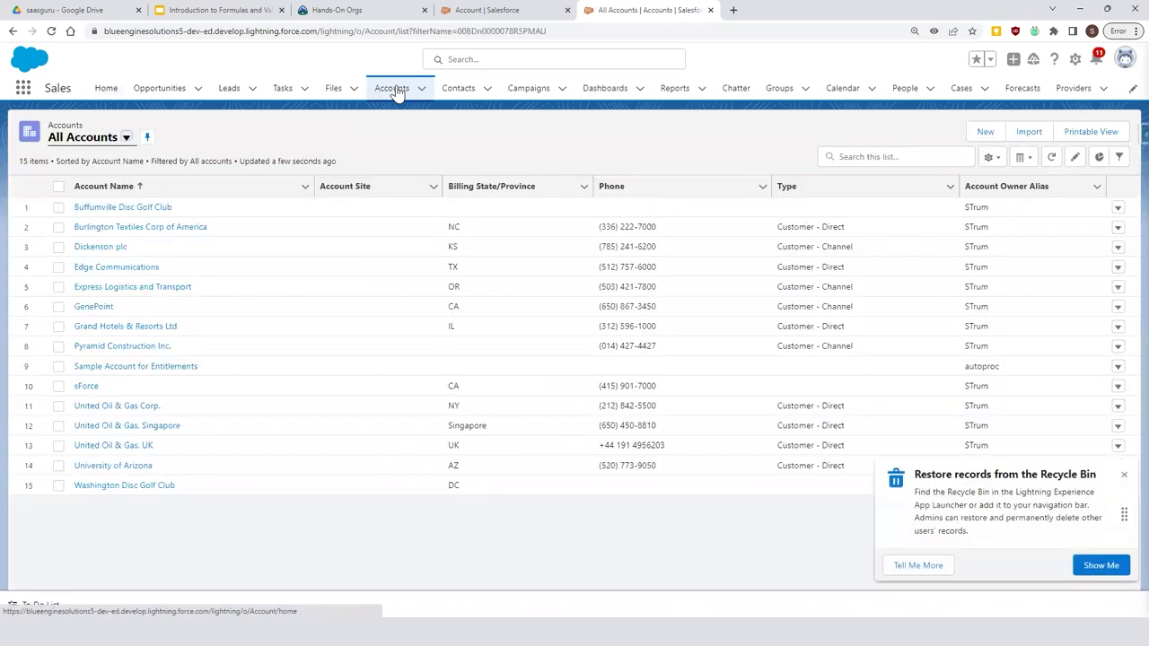
pyautogui.click(198, 235)
pyautogui.click(198, 228)
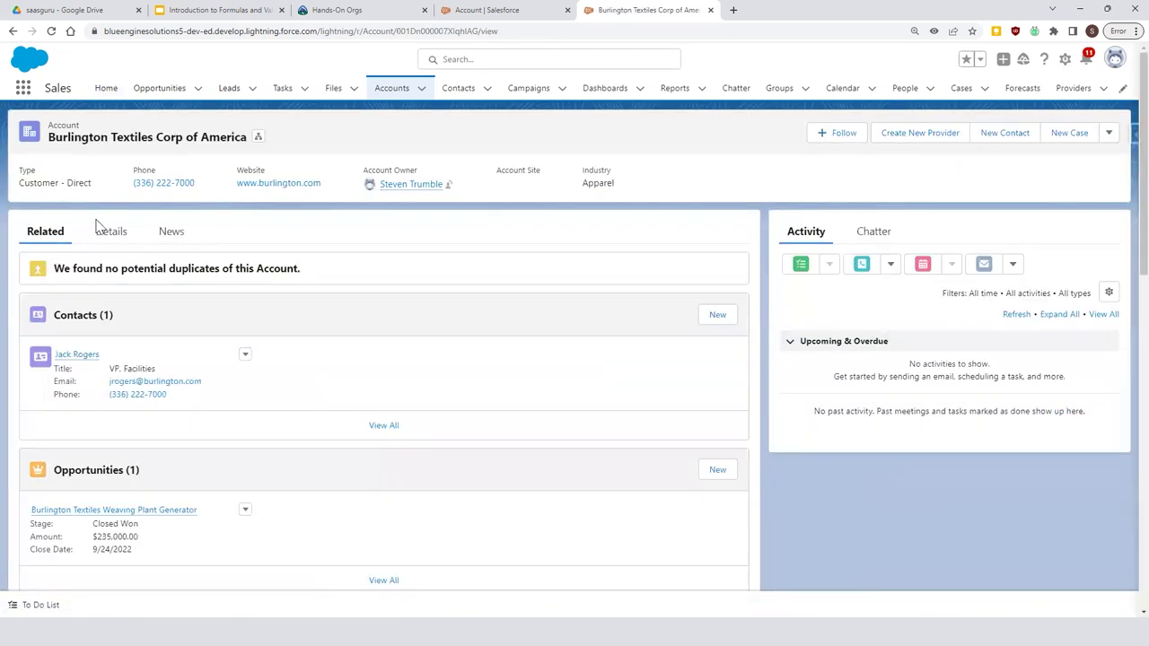
pyautogui.click(106, 231)
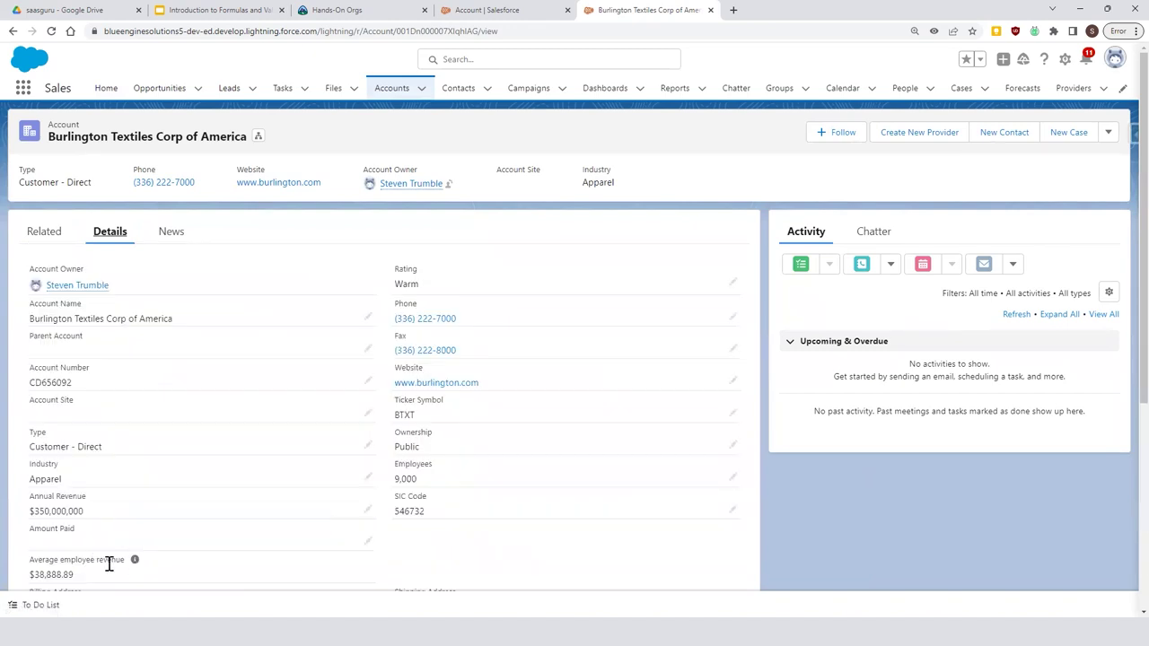
pyautogui.moveTo(108, 559); pyautogui.dragTo(28, 565)
# Set the account's Employees to 7000, save the record, and examine the recalculated Average employee revenue
pyautogui.click(732, 478)
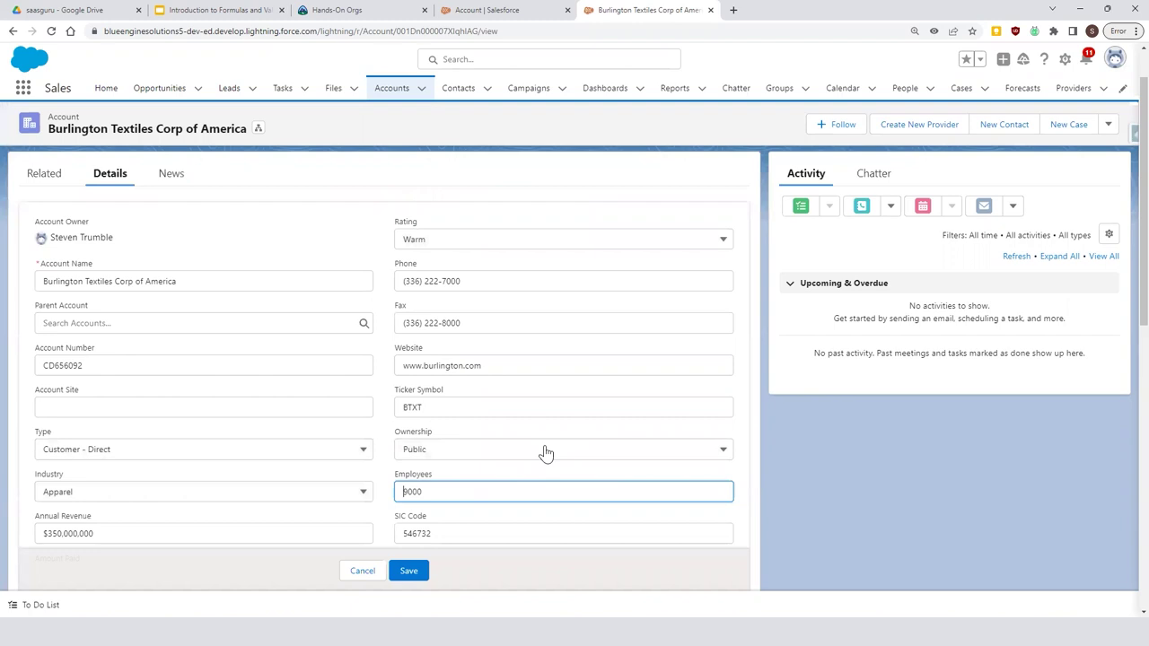
pyautogui.scroll(-3, 546, 453)
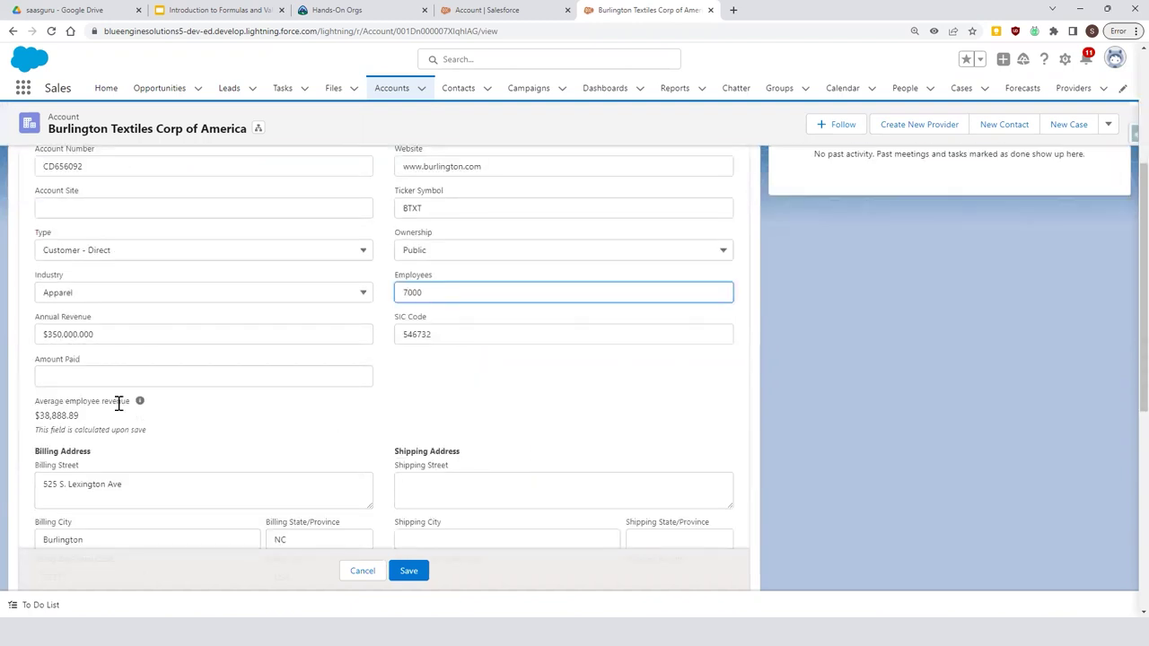
pyautogui.moveTo(146, 432); pyautogui.dragTo(37, 416)
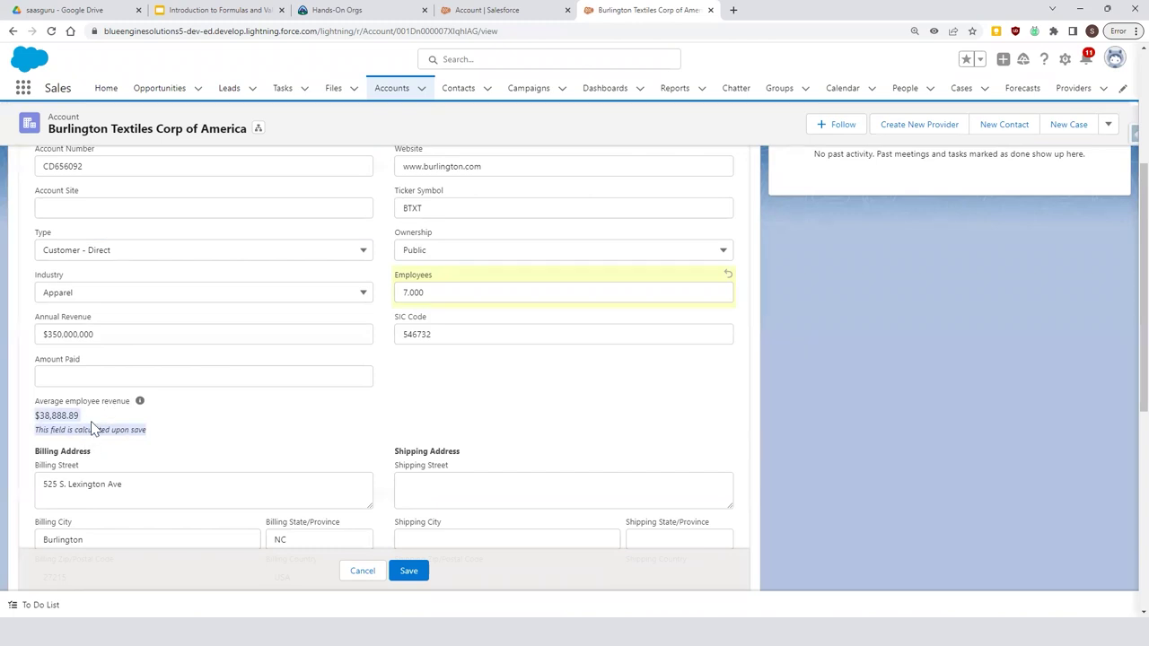
pyautogui.click(409, 294)
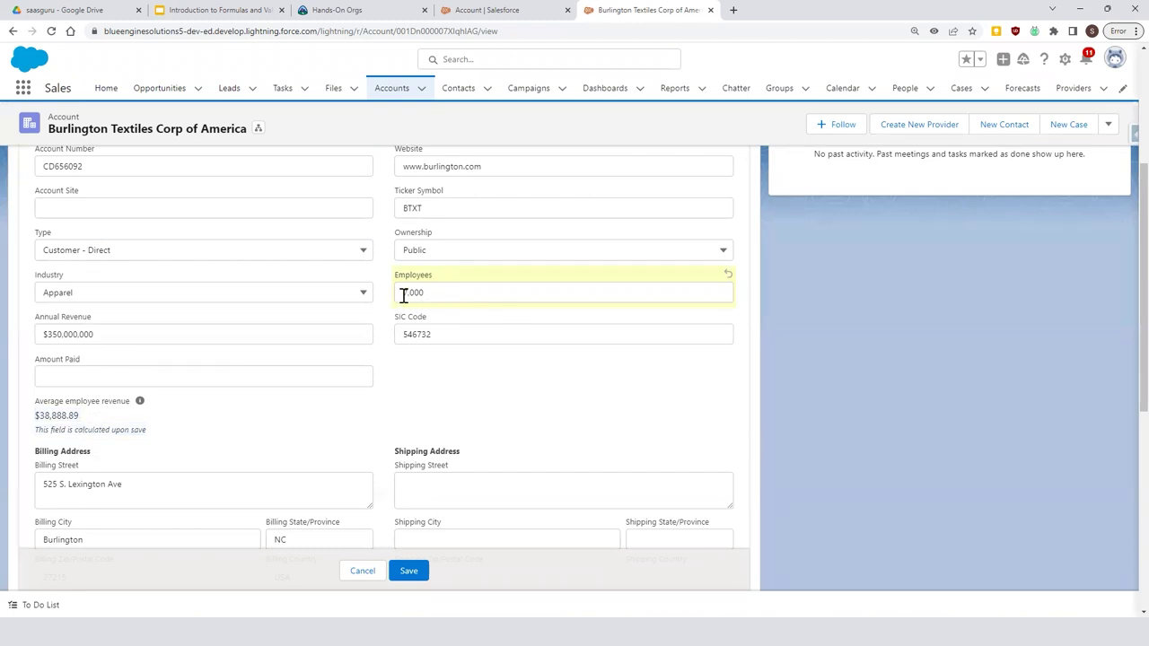
pyautogui.click(415, 572)
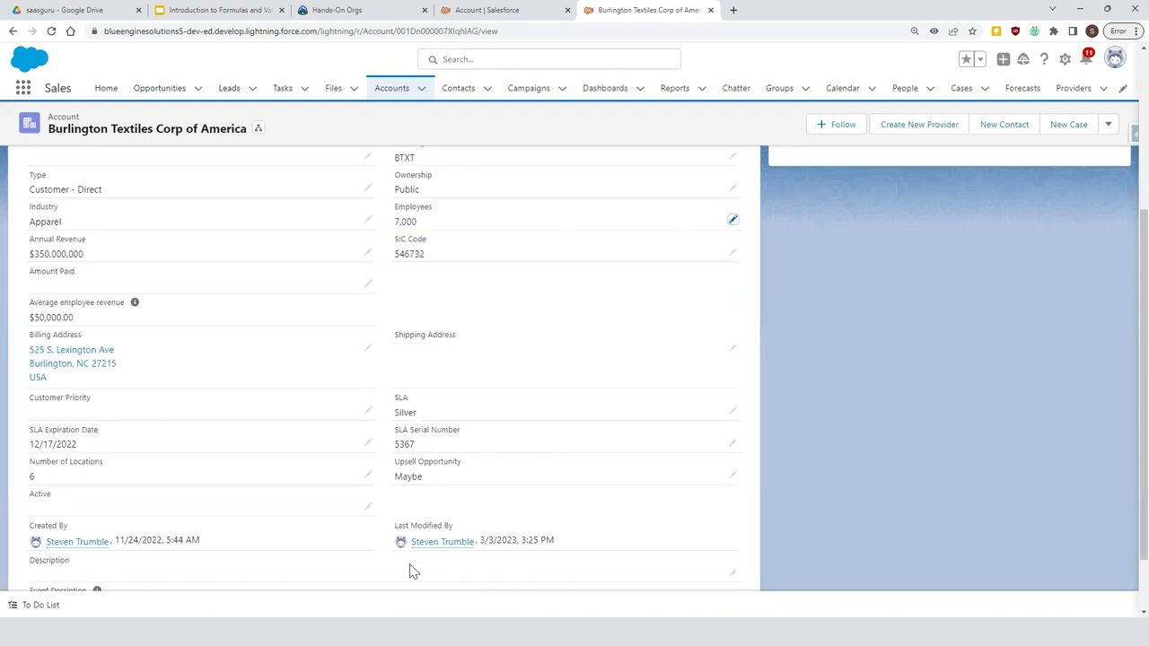
pyautogui.scroll(-2, 226, 506)
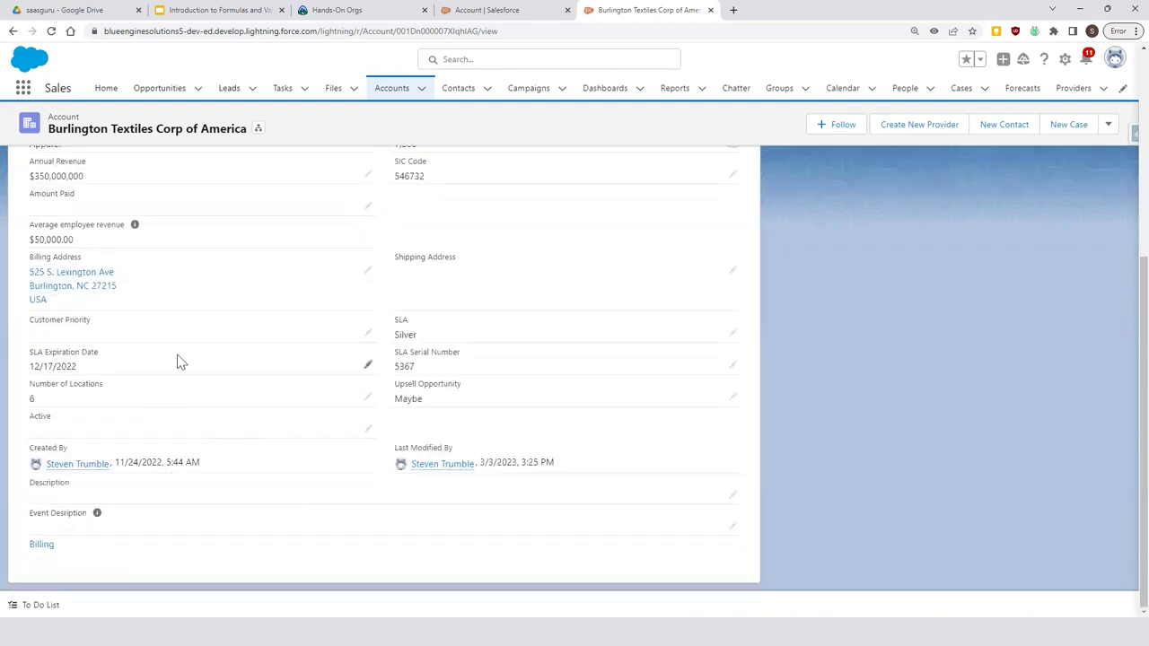
pyautogui.scroll(2, 70, 418)
pyautogui.moveTo(34, 436); pyautogui.dragTo(73, 439)
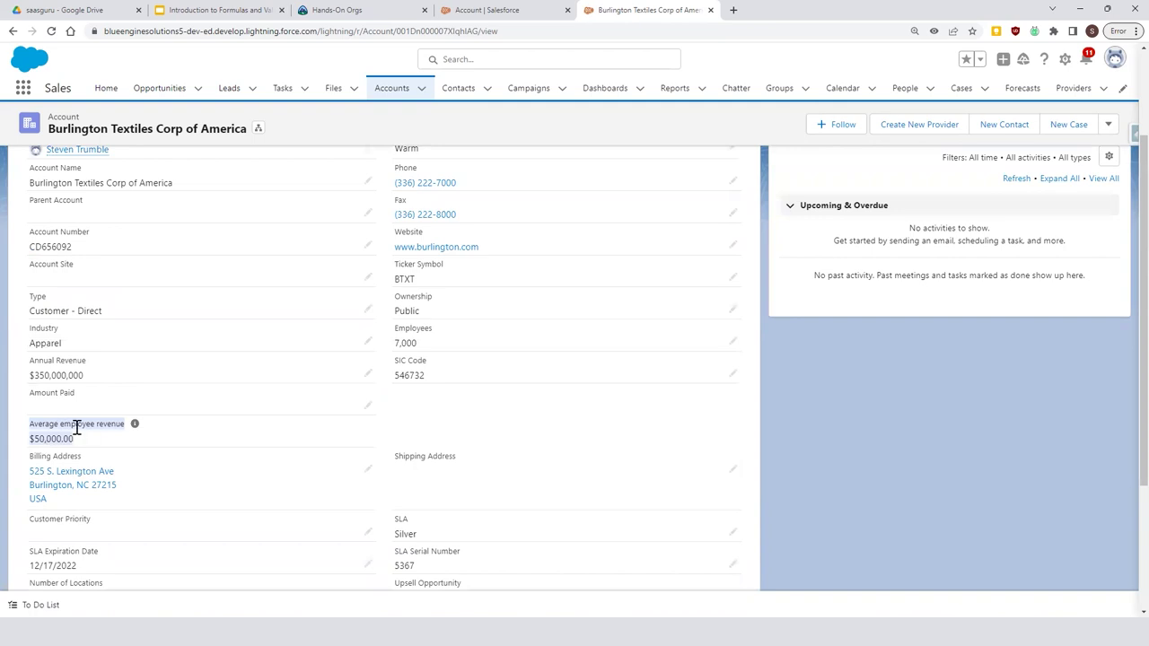
# Clear the account's Employees value and save the record to test the formula with a blank field
pyautogui.click(732, 344)
pyautogui.hotkey('ctrl', 'a')
pyautogui.write('0')
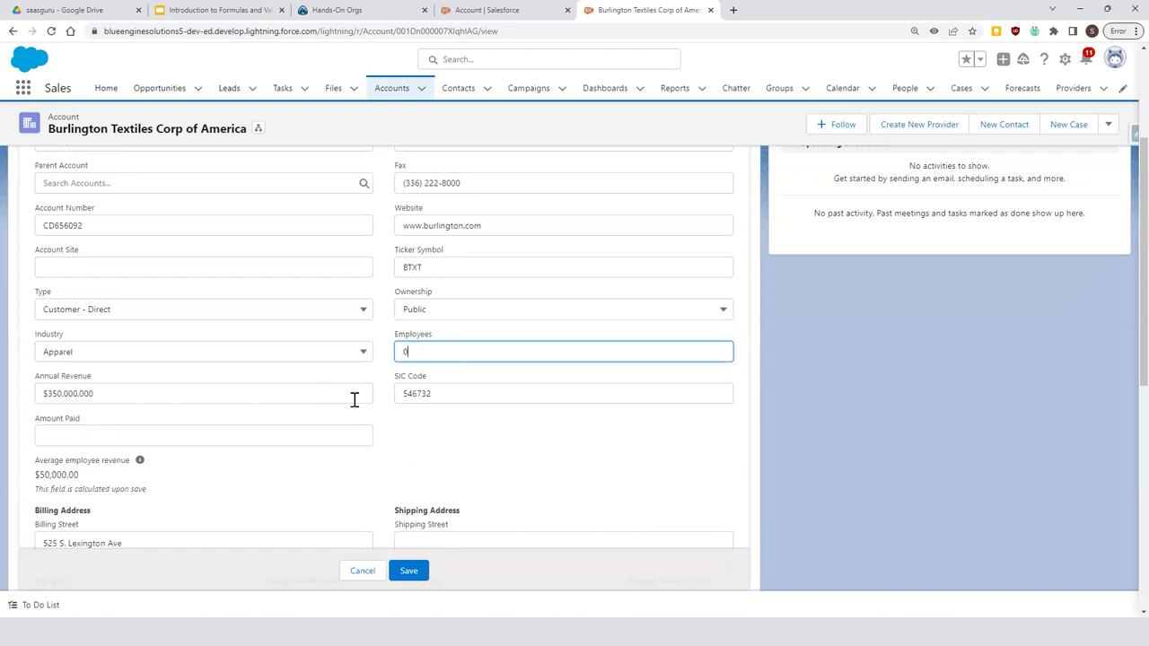
pyautogui.press('BackSpace')
pyautogui.click(412, 572)
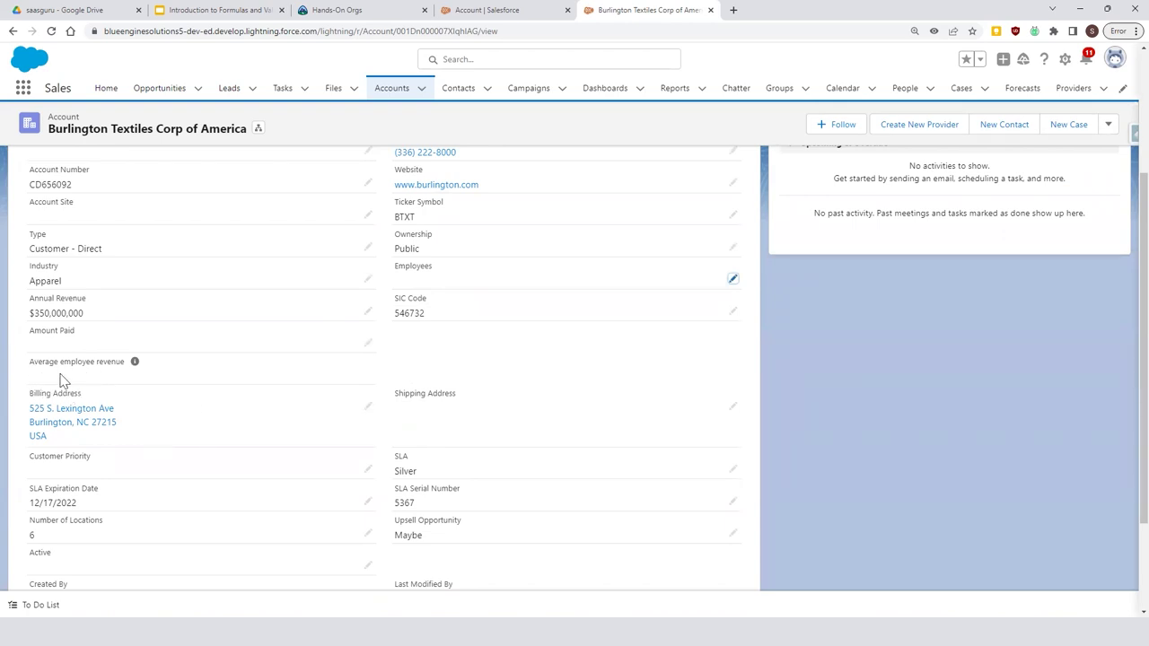
# Set the account's Employees to 0 and save the record to test division by zero
pyautogui.click(733, 286)
pyautogui.write('0')
pyautogui.click(418, 572)
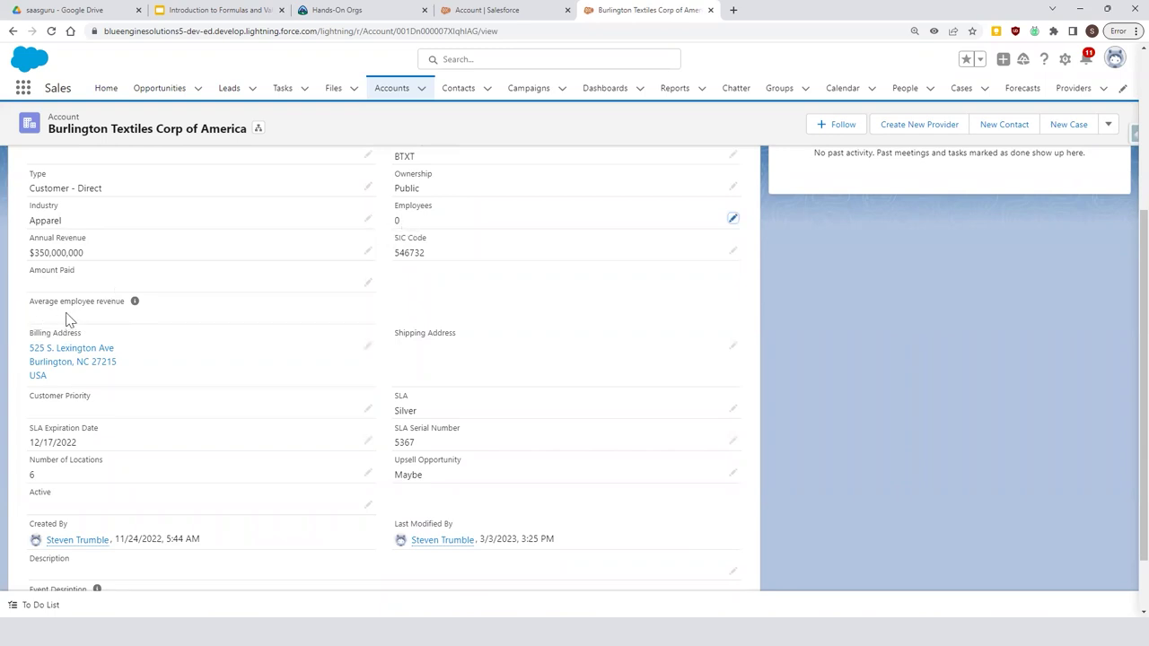
# Set the account's Employees to 9000 and Annual Revenue to $30,000,000, save, and check the Average employee revenue
pyautogui.click(732, 219)
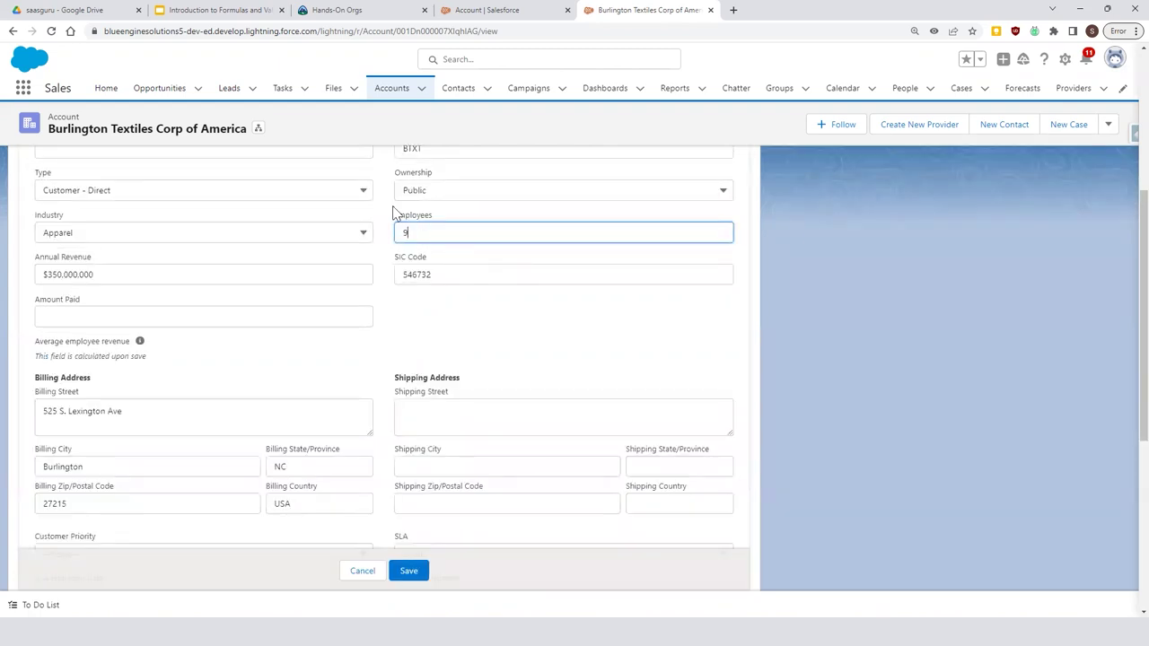
pyautogui.write('000')
pyautogui.press('Tab')
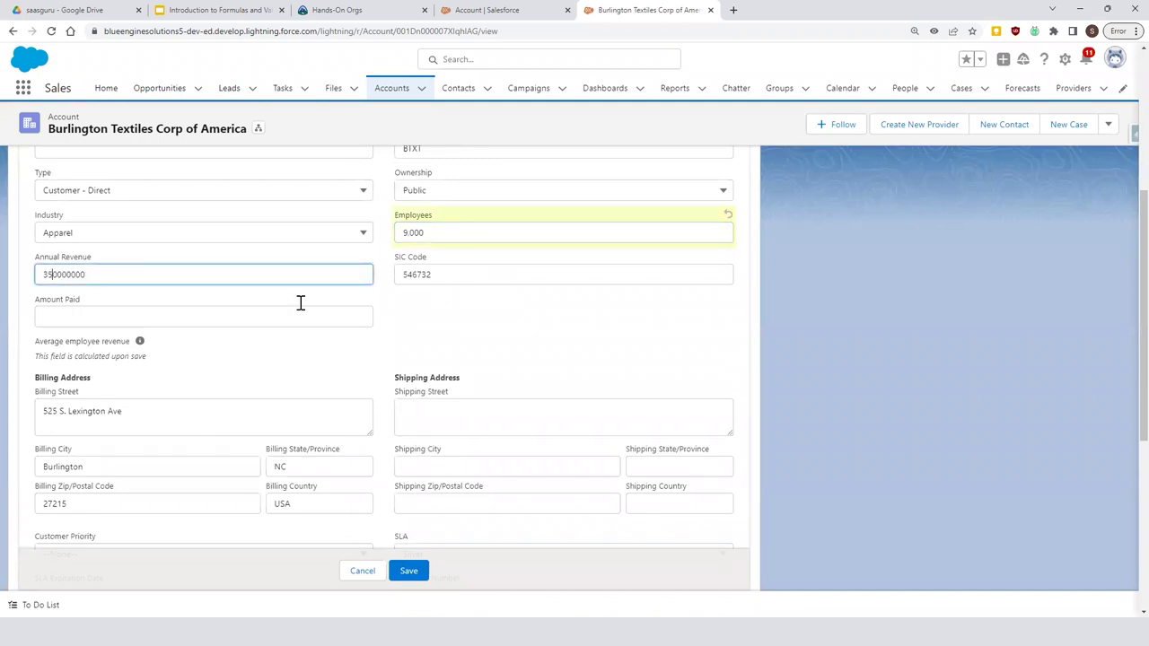
pyautogui.press('BackSpace')
pyautogui.click(416, 576)
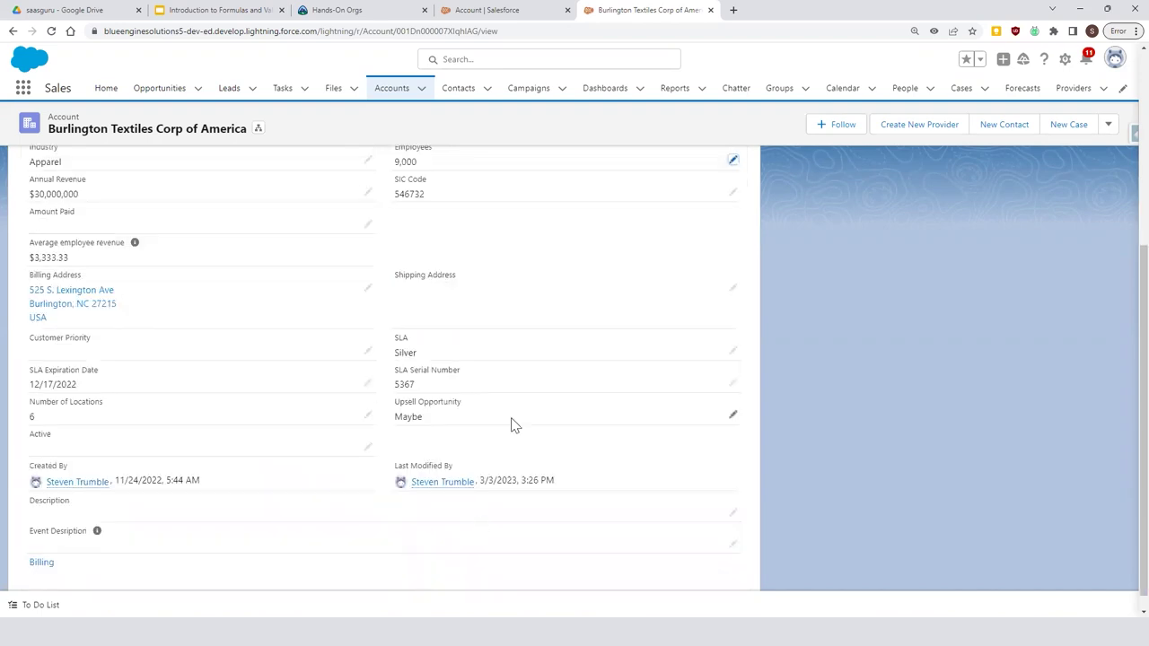
pyautogui.scroll(3, 516, 425)
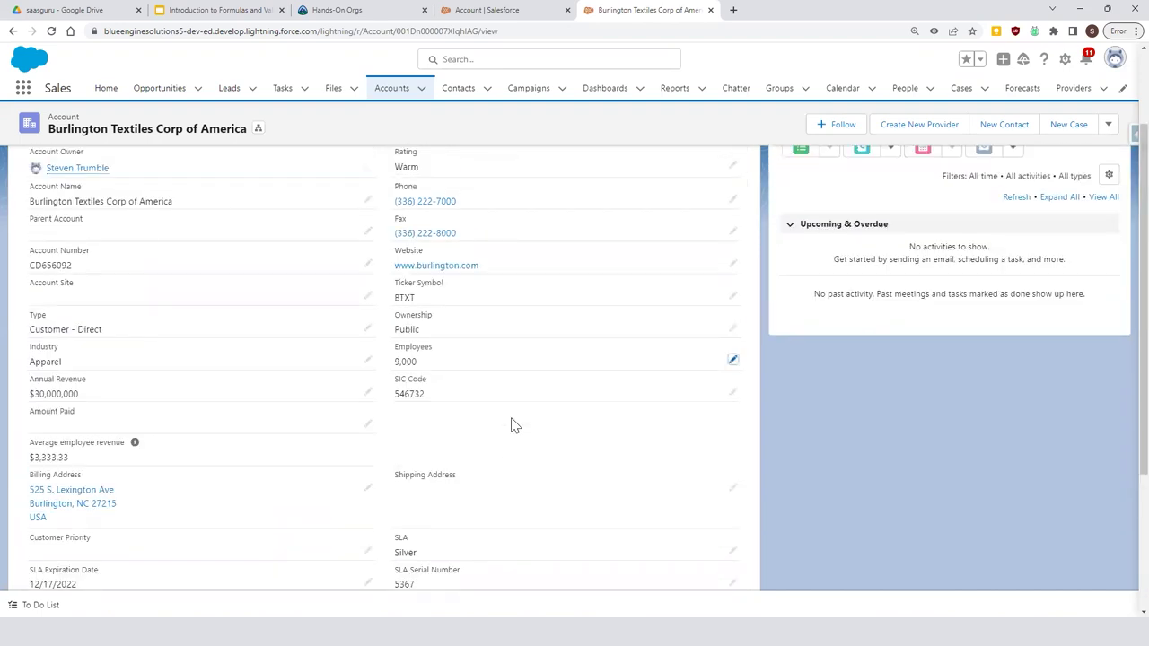
# Switch to the Introduction to Formulas presentation and read the "Build a formula on your own" exercise on slide 16
pyautogui.click(238, 9)
pyautogui.press('Escape')
pyautogui.press('Escape')
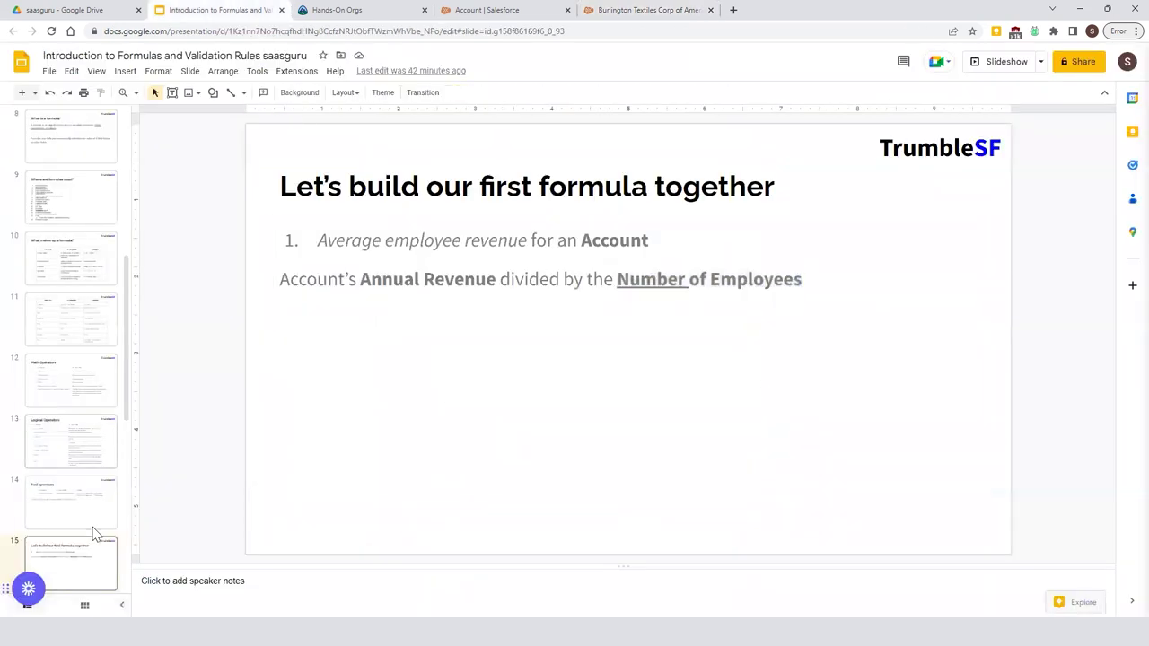
pyautogui.click(111, 577)
pyautogui.press('Down')
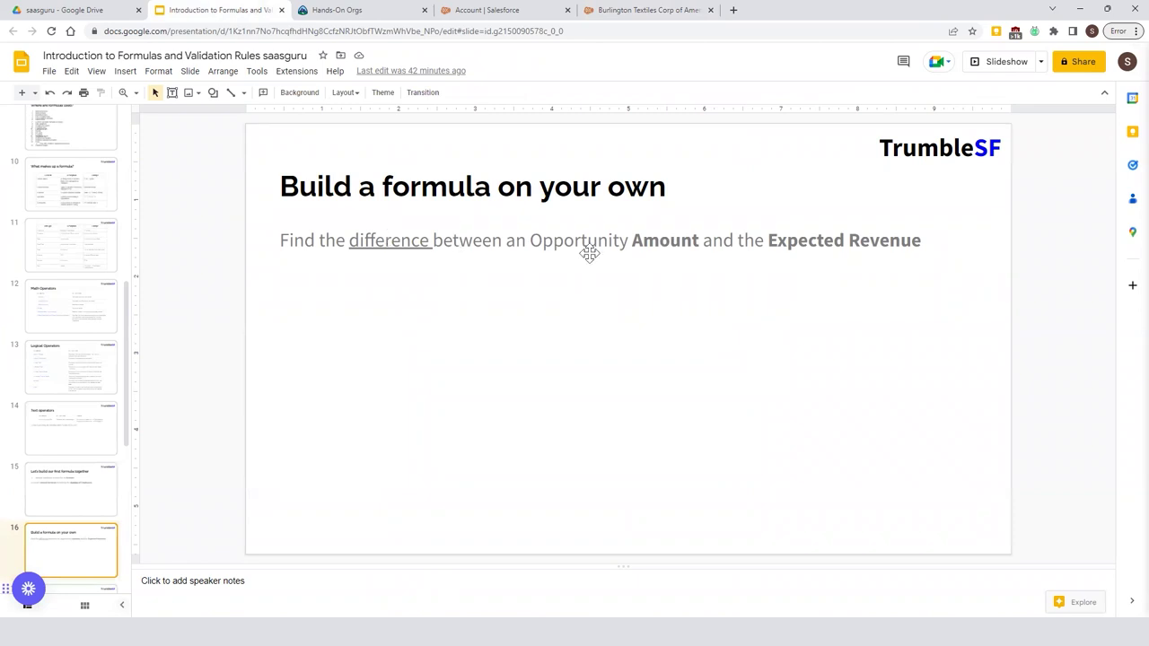
pyautogui.click(586, 335)
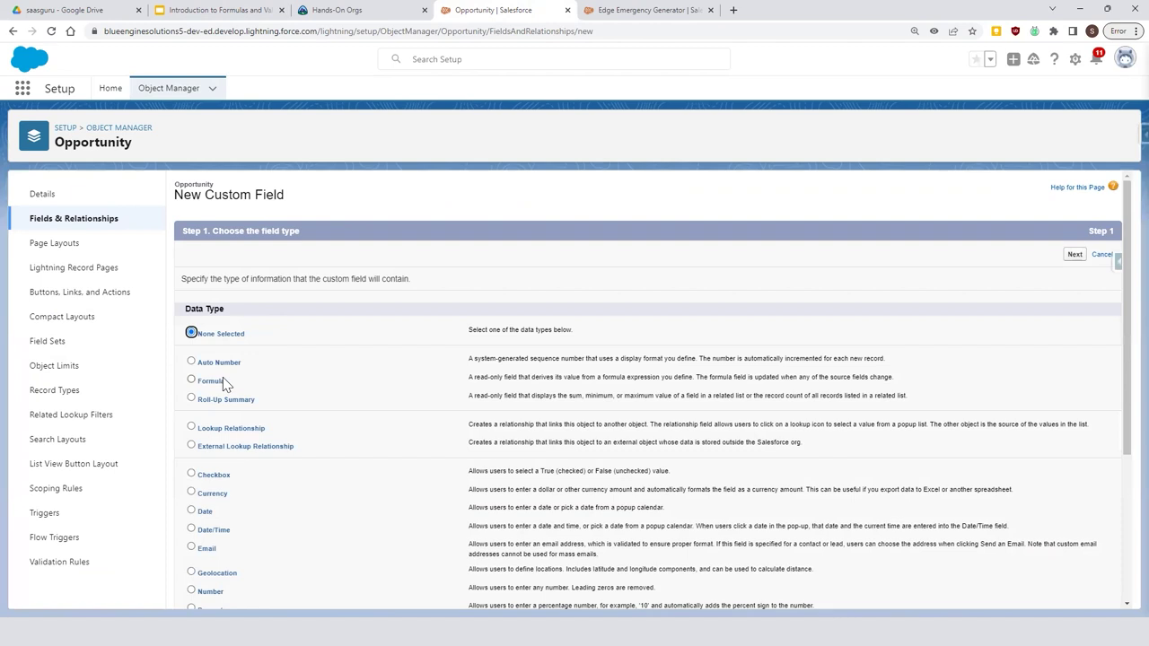
# Define a new Opportunity Formula field labelled "Amount and Expected Difference" with a Currency return type, and continue to the formula editor
pyautogui.click(192, 380)
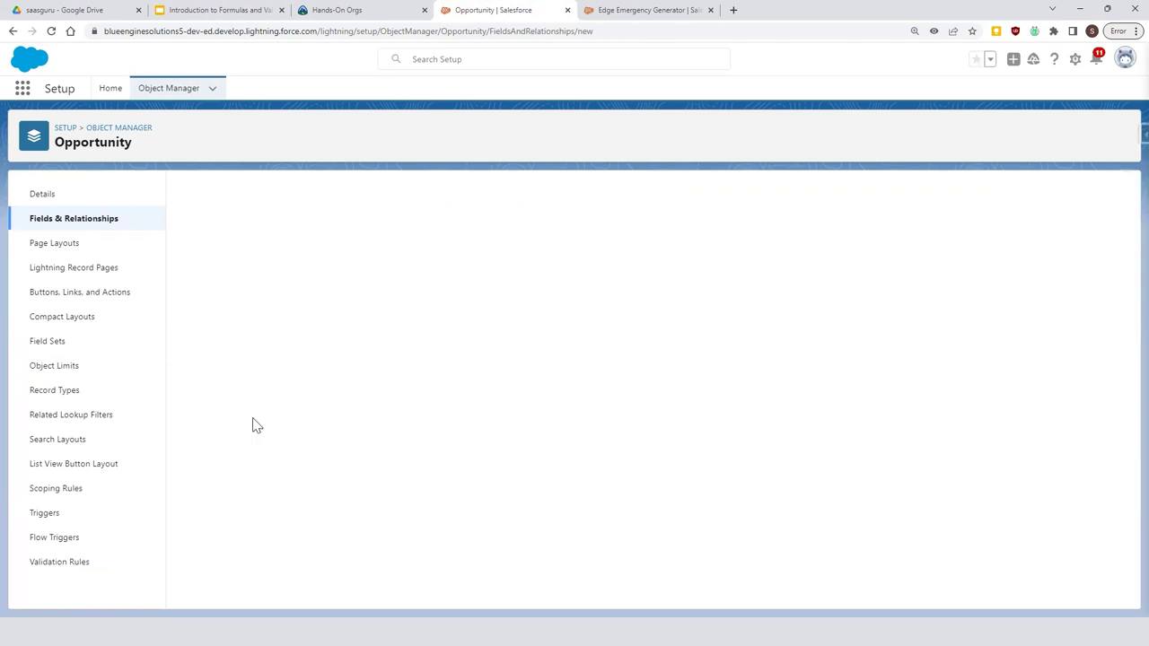
pyautogui.click(223, 420)
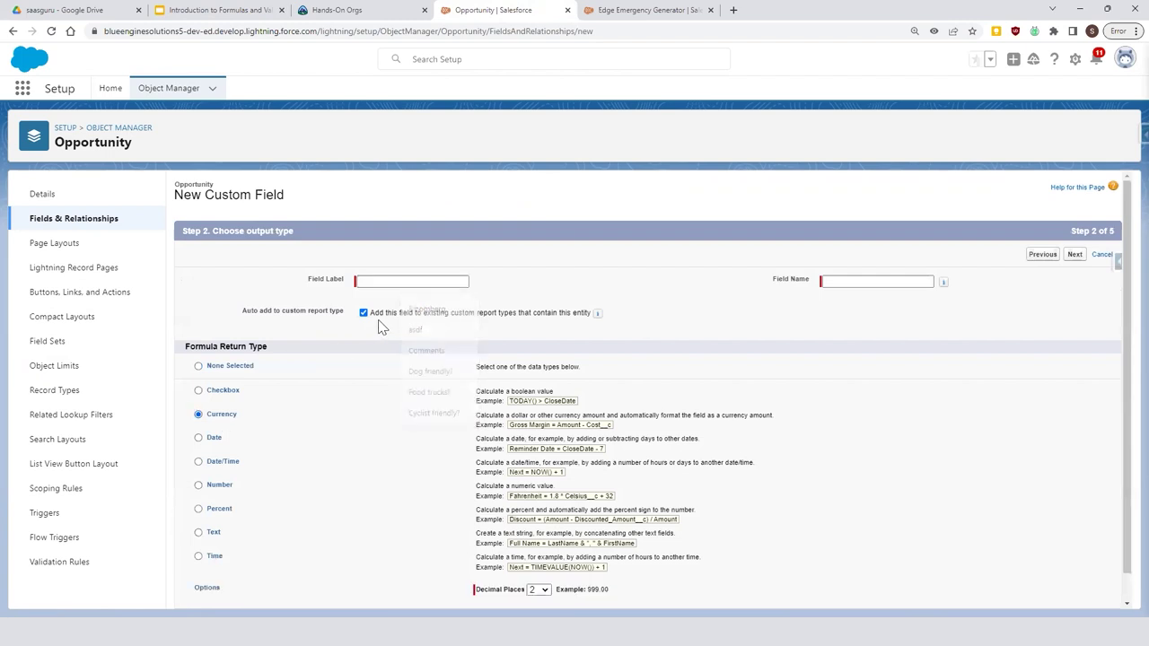
pyautogui.click(420, 285)
pyautogui.write('Amount and')
pyautogui.write(' Expected Difference')
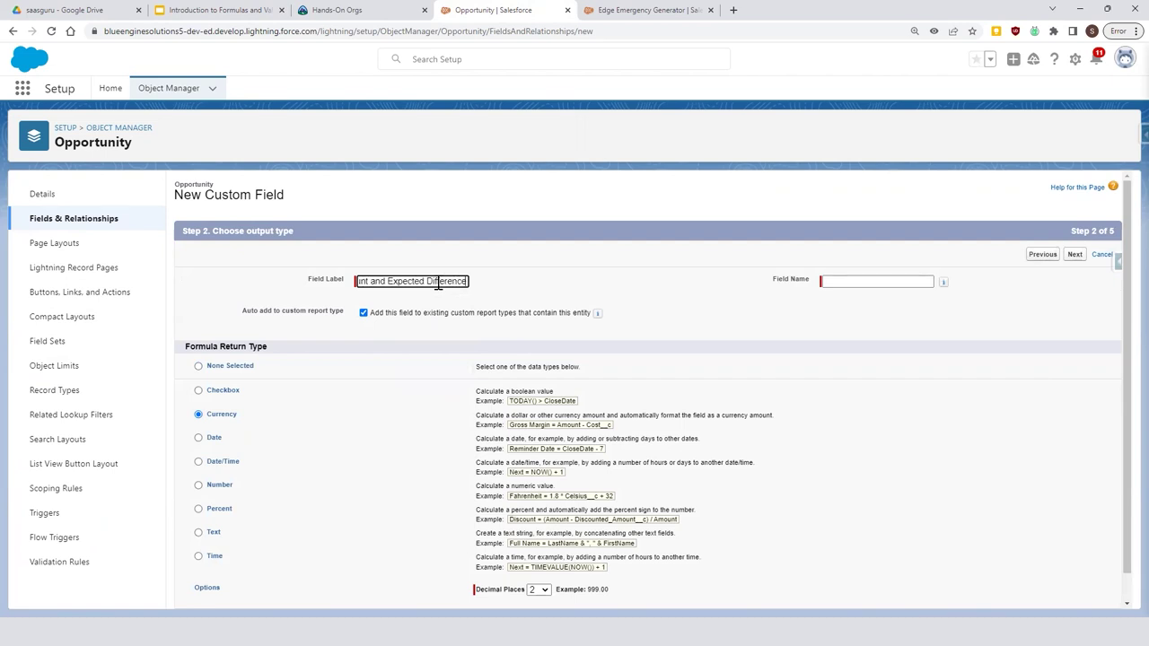
pyautogui.press('Tab')
pyautogui.press('Tab')
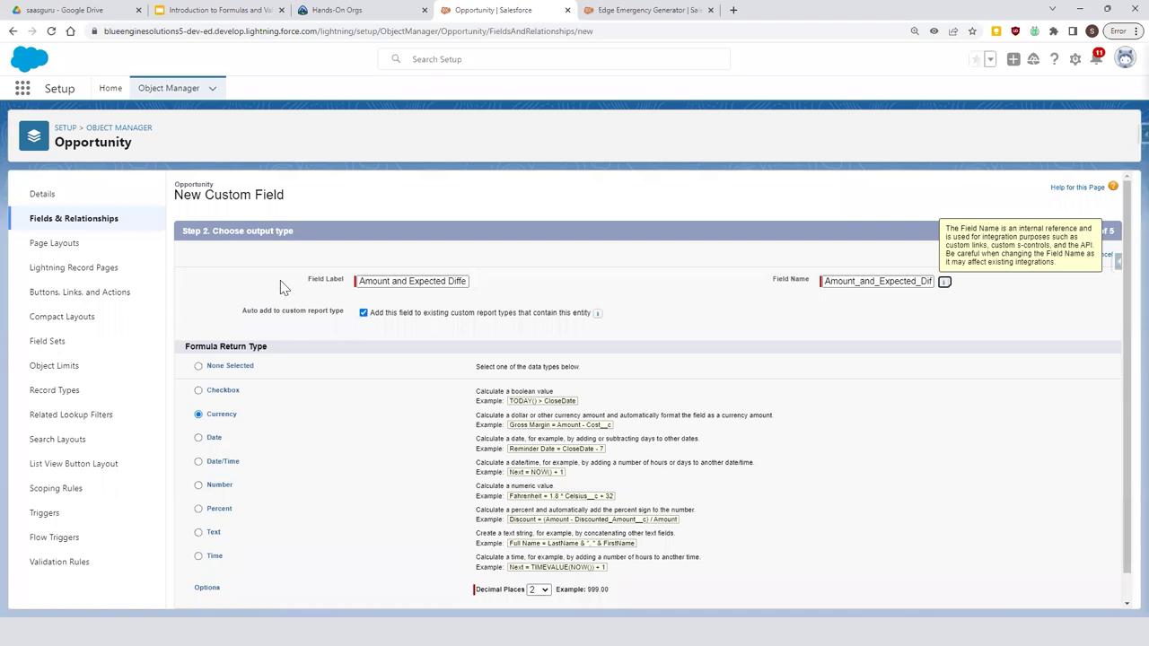
pyautogui.click(1046, 355)
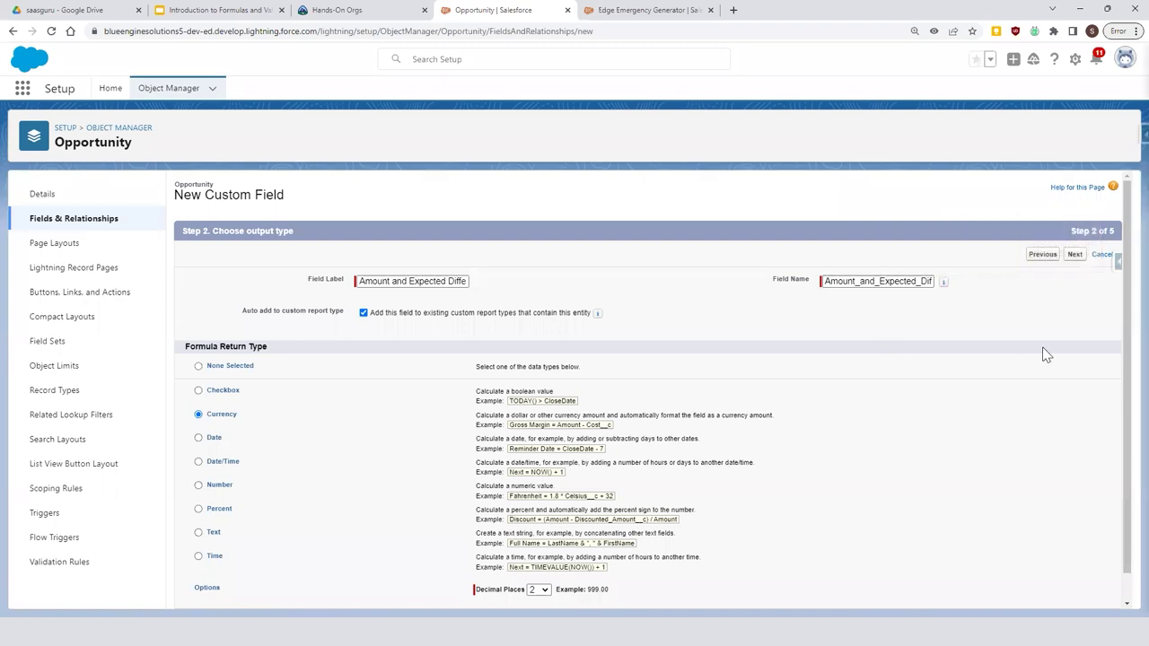
pyautogui.click(1076, 255)
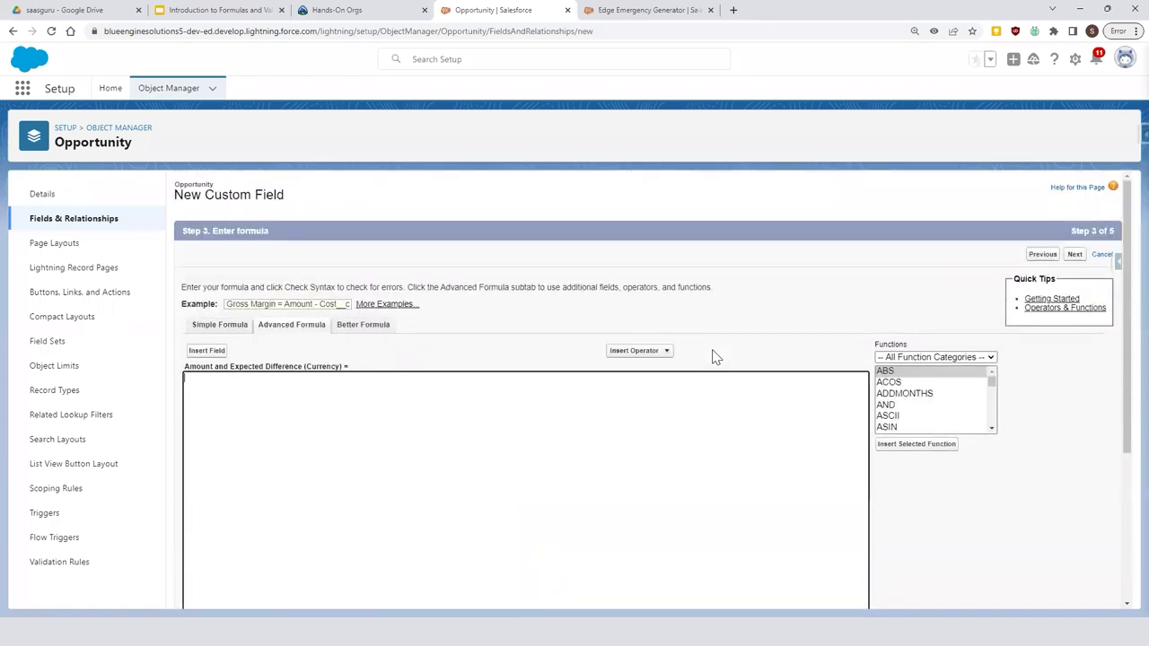
# Begin the formula by inserting the Opportunity's Amount field followed by the Subtract operator
pyautogui.click(207, 353)
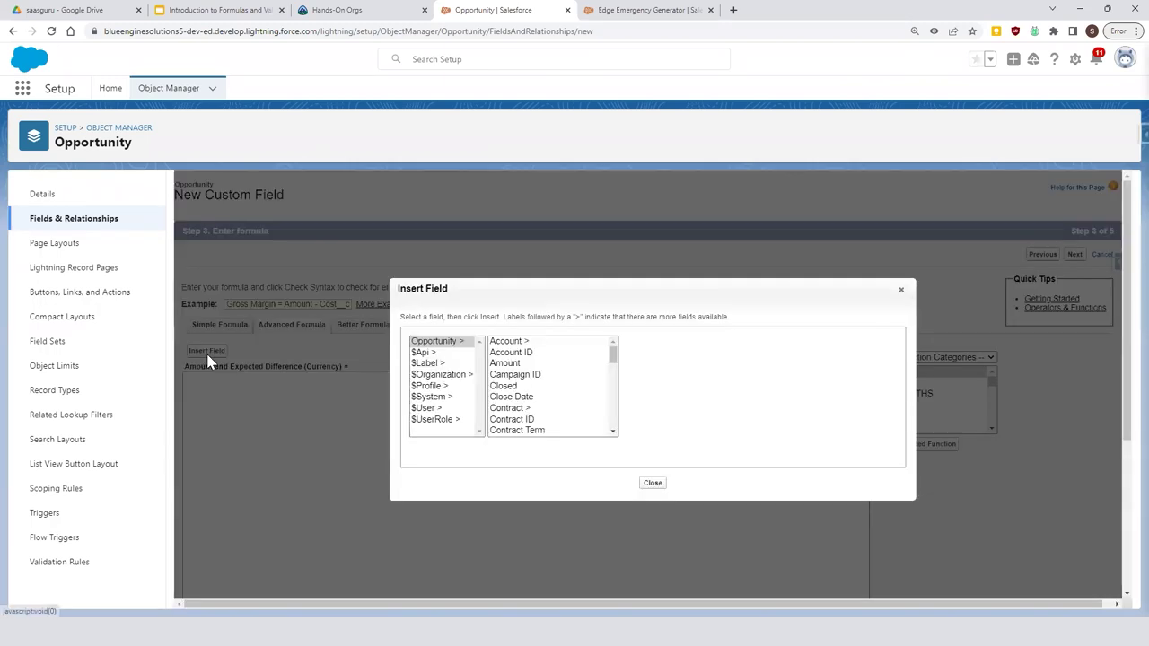
pyautogui.click(519, 363)
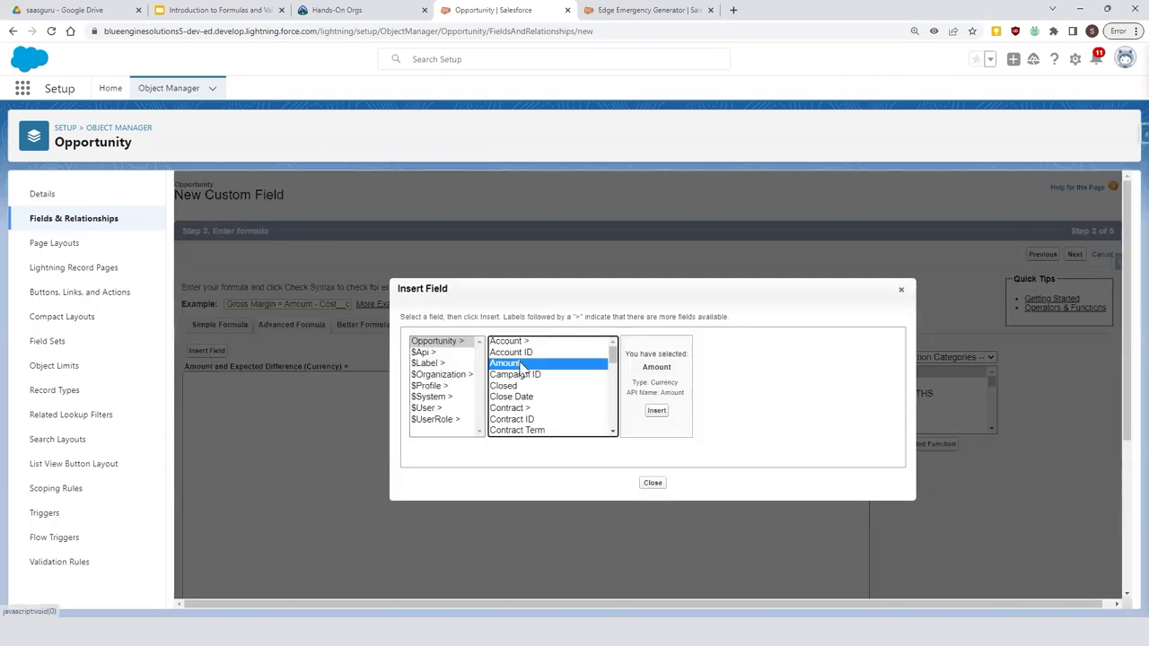
pyautogui.click(648, 414)
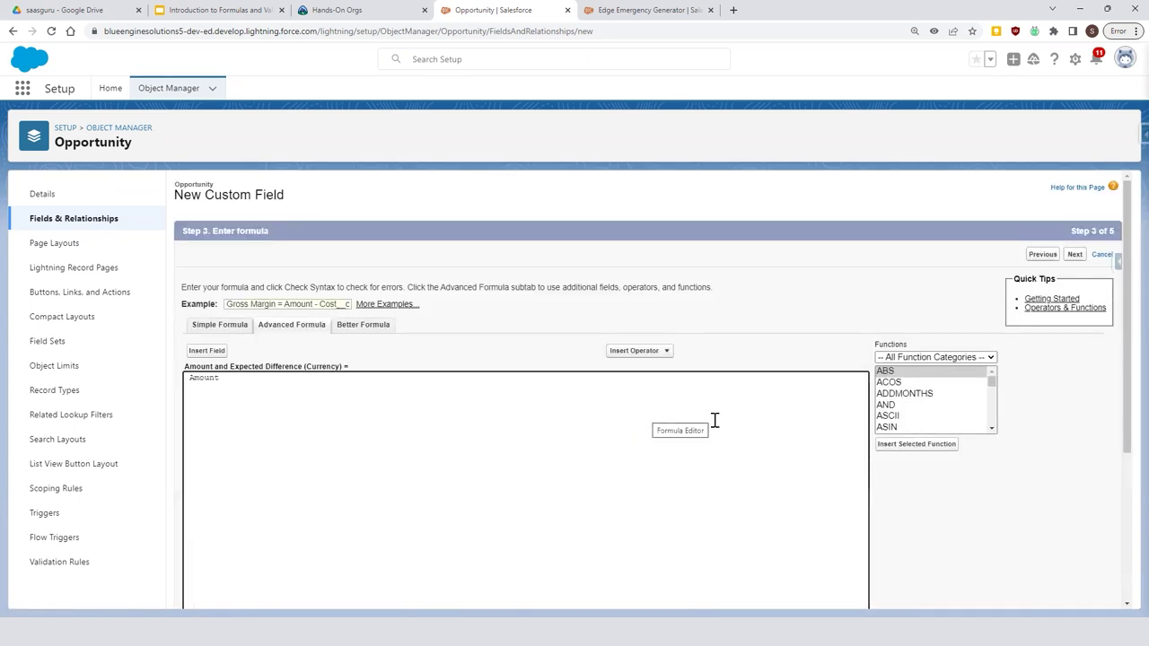
pyautogui.click(654, 354)
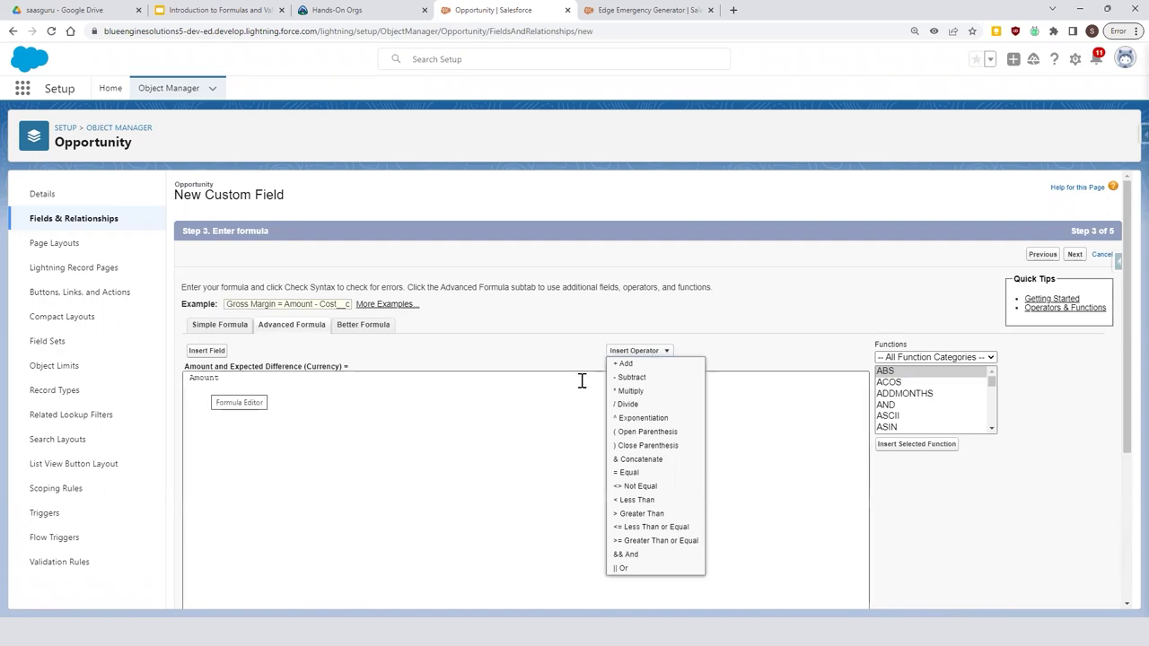
pyautogui.click(634, 377)
# Insert the Opportunity's Expected Revenue field after the minus sign in the formula
pyautogui.click(209, 351)
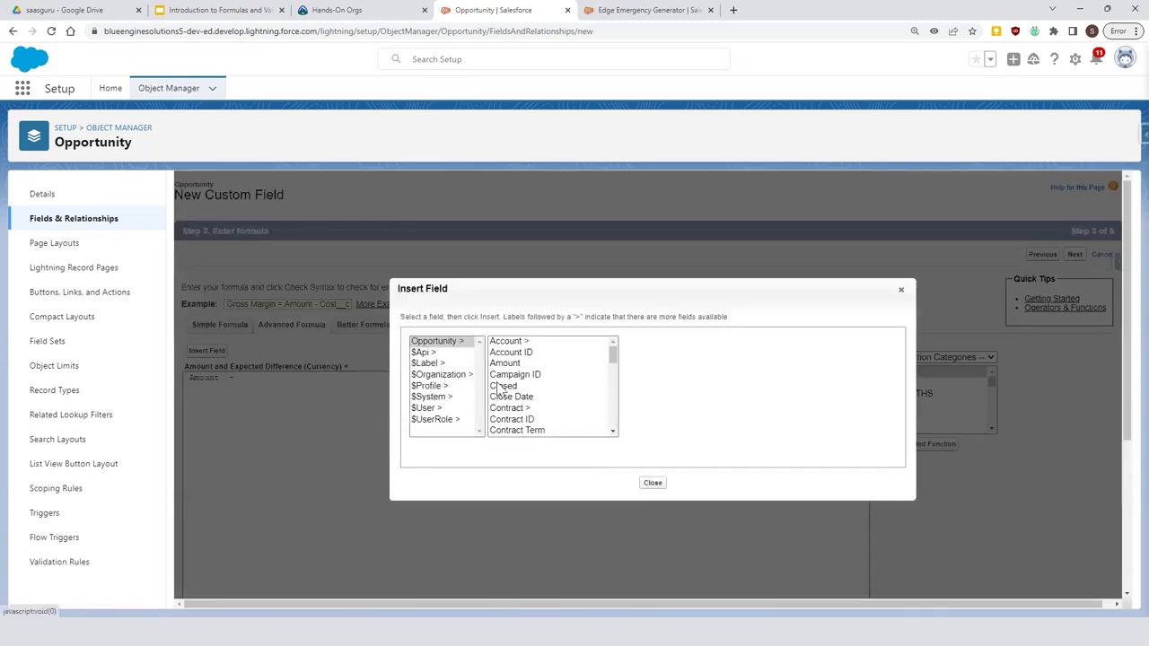
pyautogui.click(559, 375)
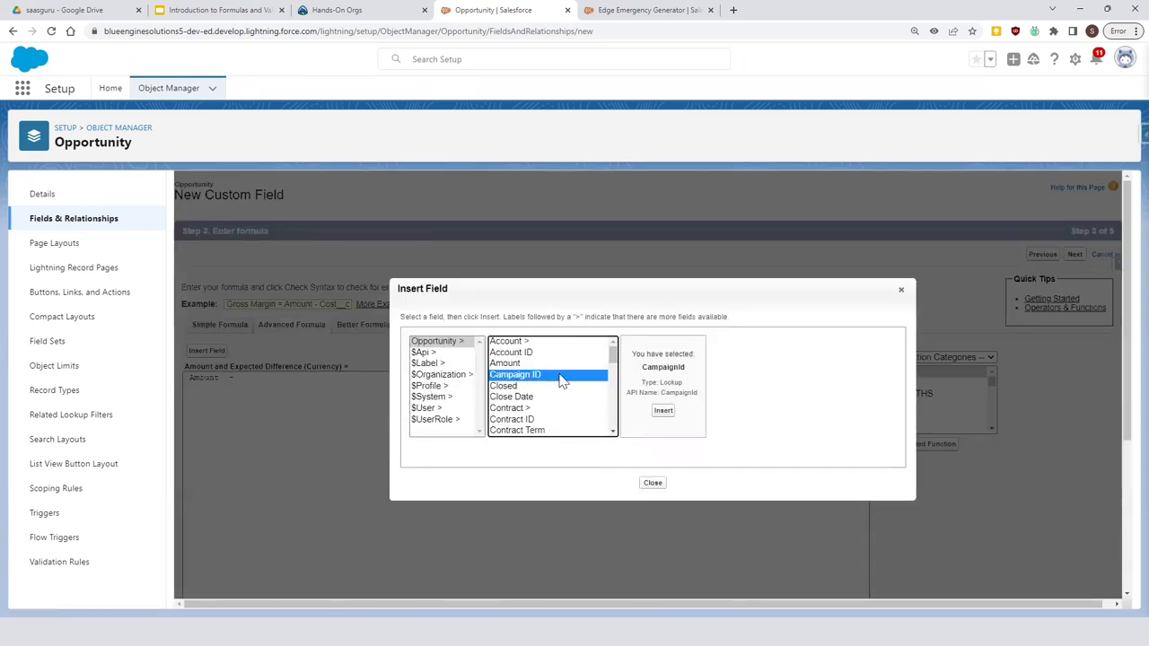
pyautogui.press('e')
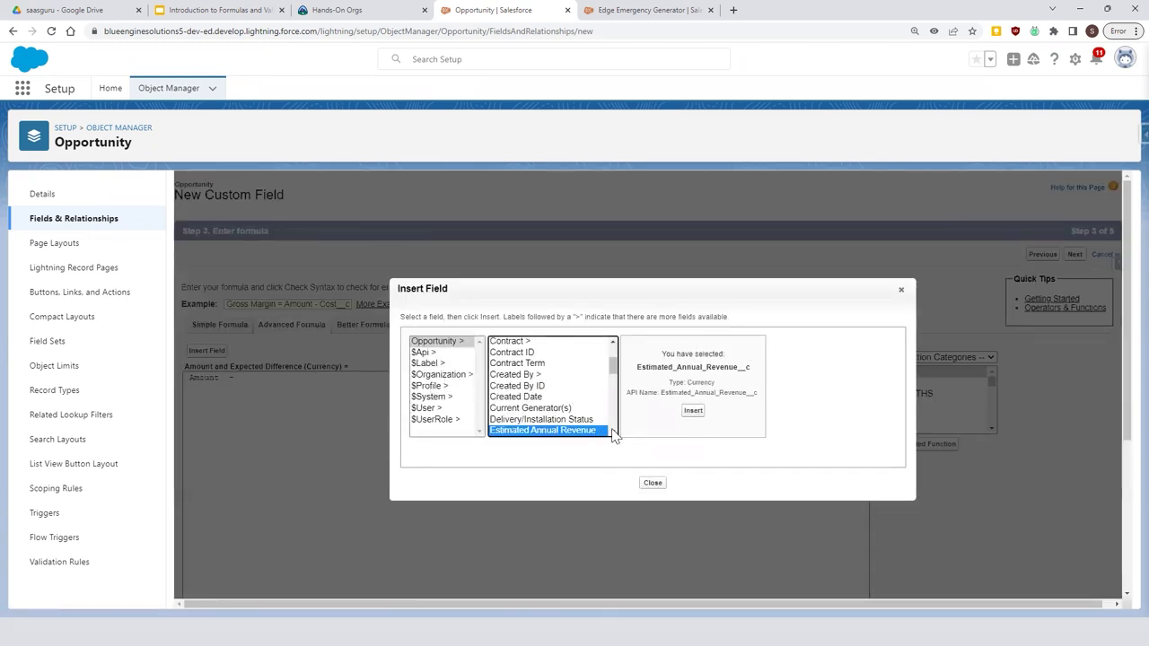
pyautogui.click(614, 432)
pyautogui.click(613, 432)
pyautogui.click(554, 406)
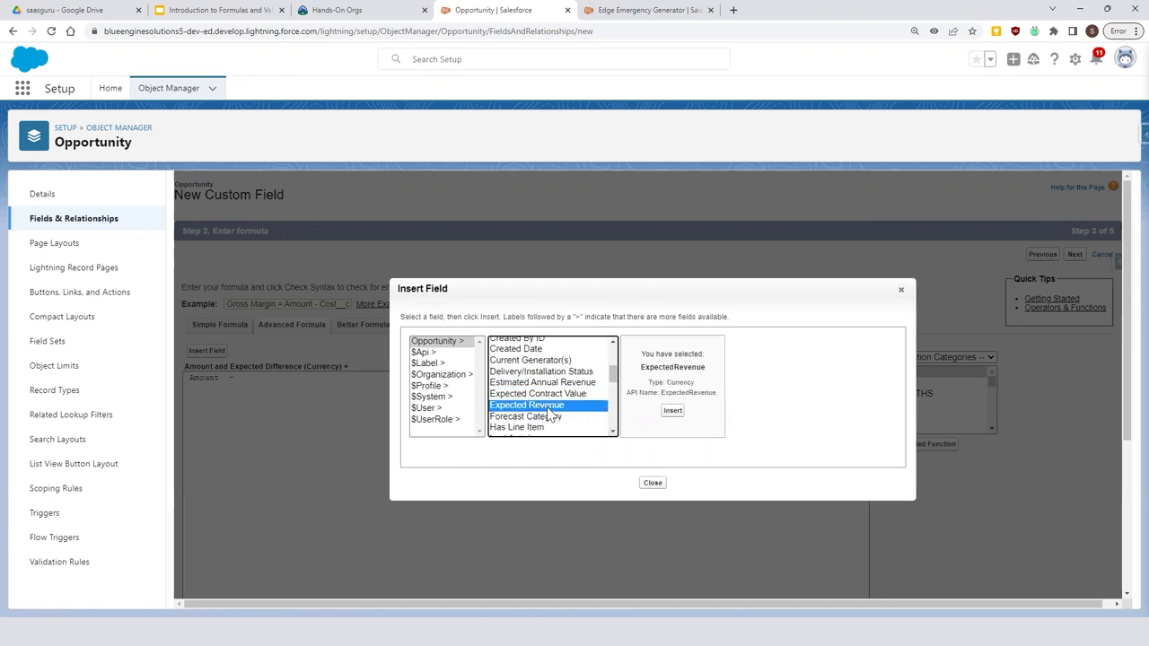
pyautogui.click(673, 411)
# Check the syntax of the Amount - ExpectedRevenue formula and review the result
pyautogui.scroll(-2, 398, 398)
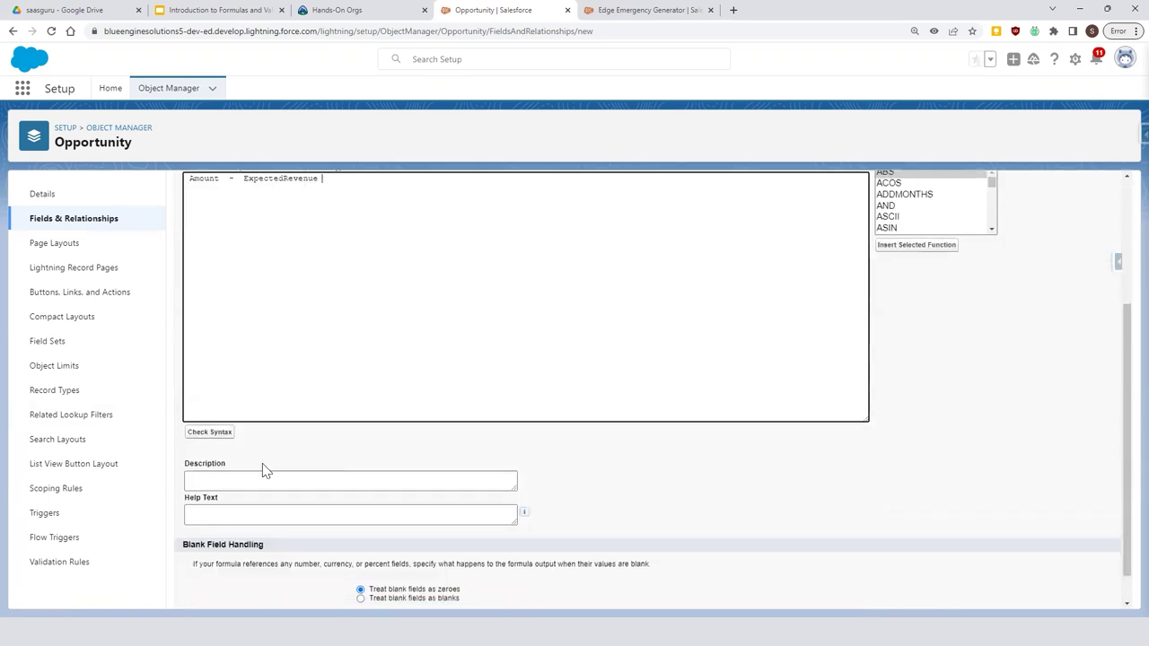
pyautogui.click(210, 433)
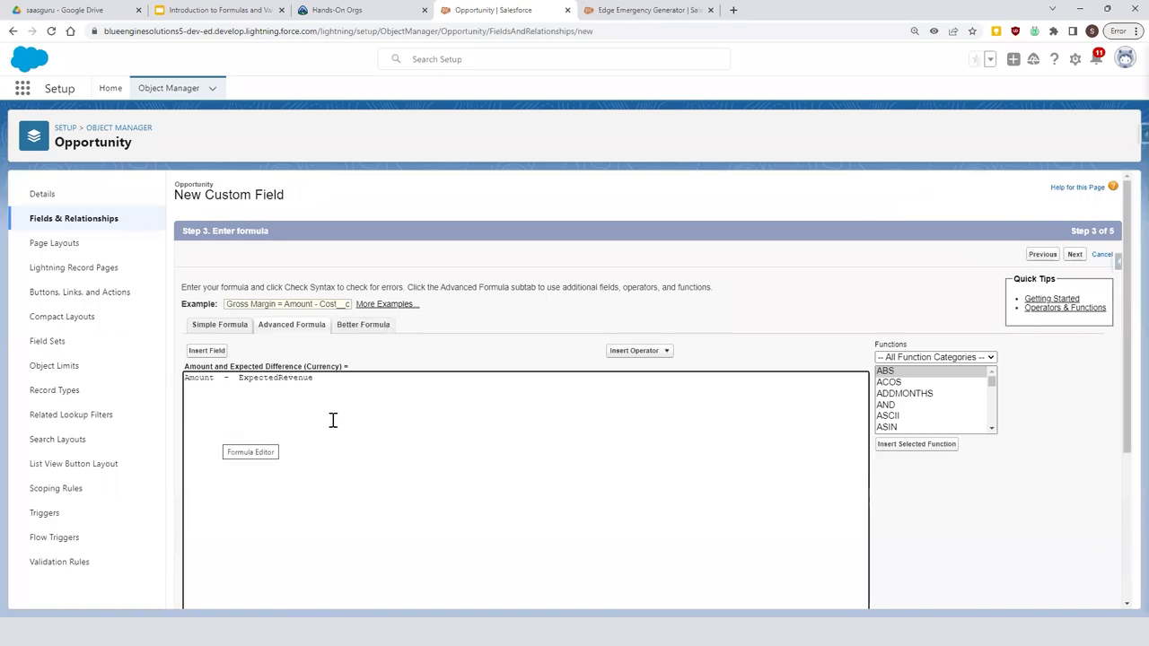
pyautogui.scroll(-2, 350, 467)
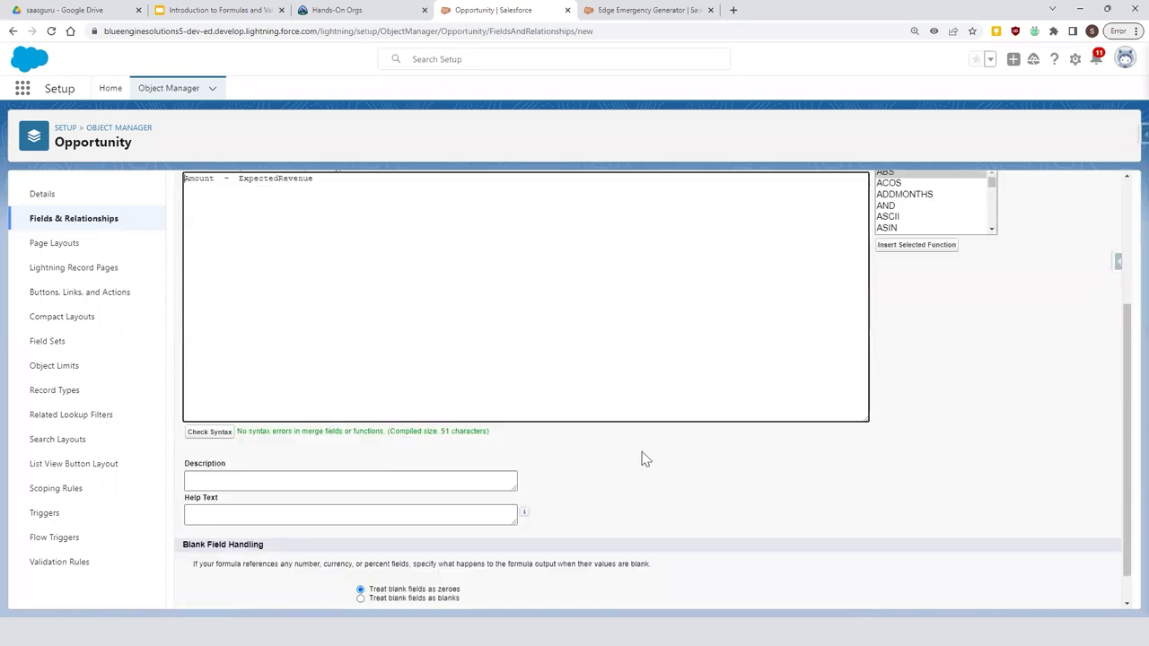
pyautogui.scroll(3, 703, 478)
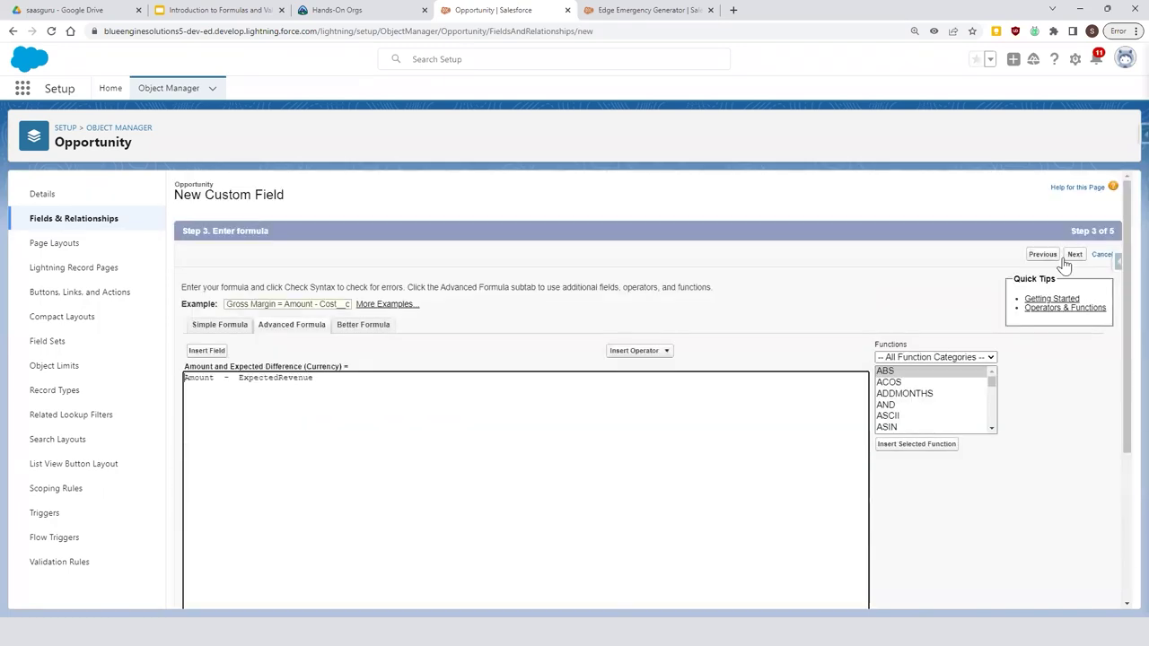
# Accept the default field-level security and all page layouts, and save the Amount and Expected Difference formula field
pyautogui.click(1074, 257)
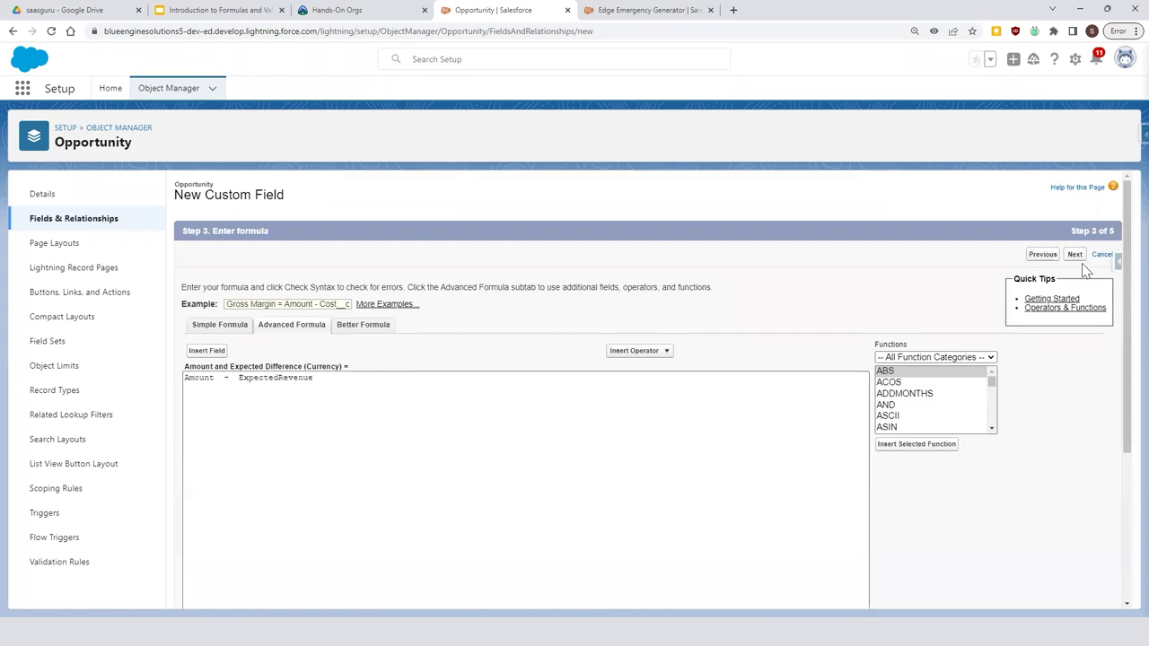
pyautogui.click(1076, 256)
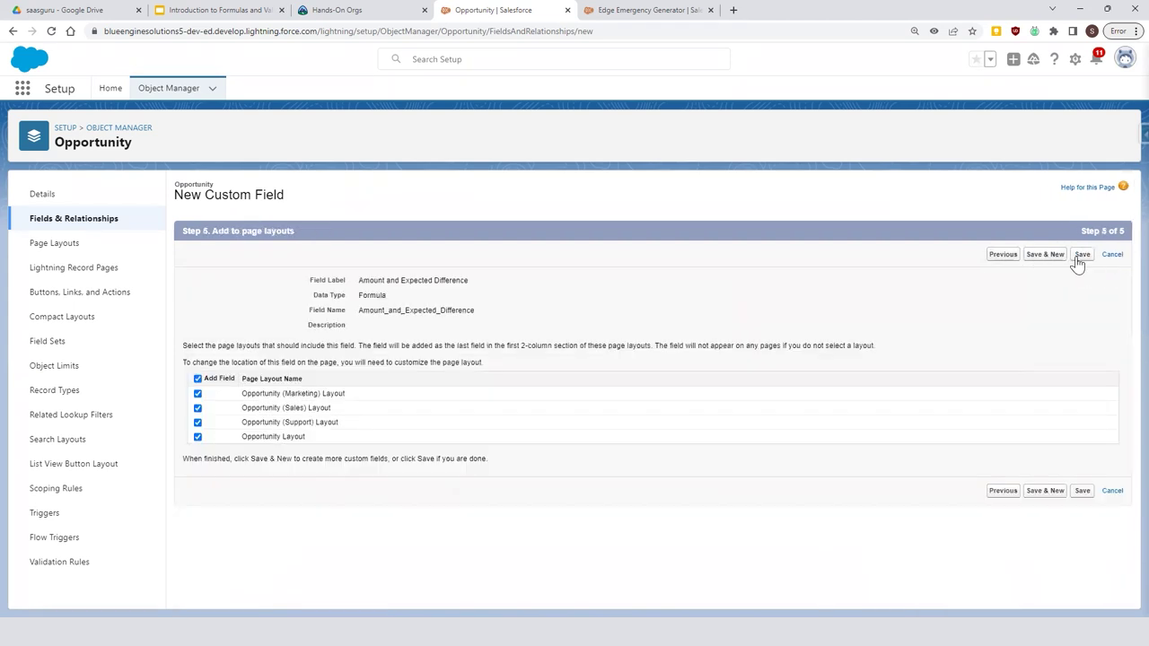
pyautogui.click(1082, 255)
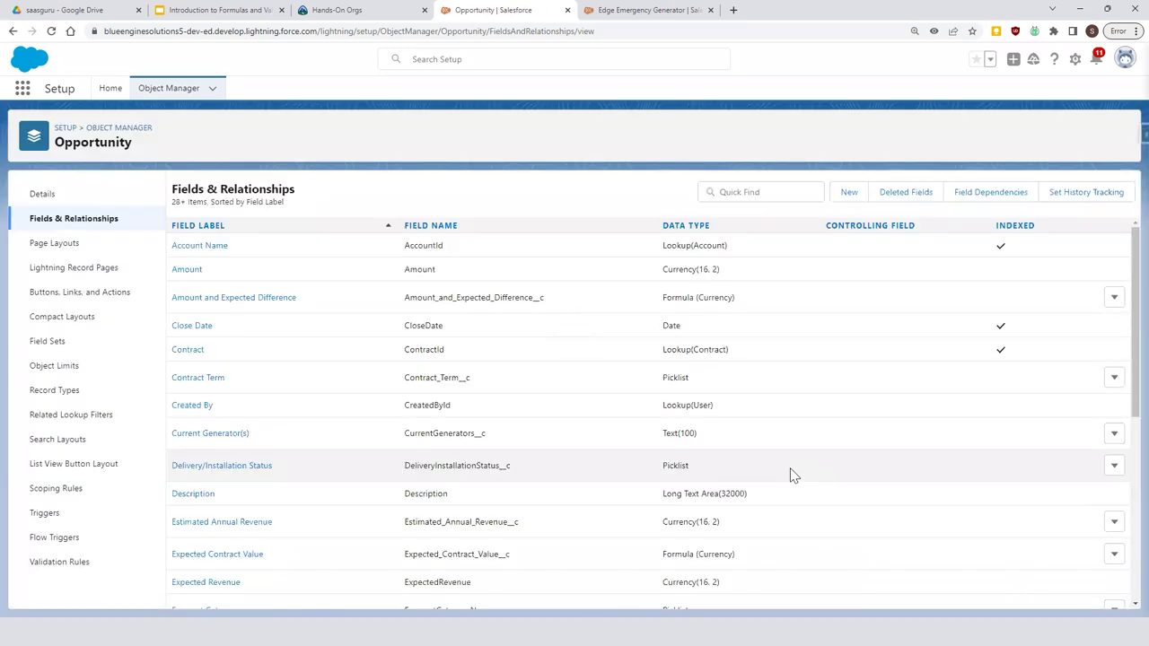
# Filter the Opportunity fields by "exp" and open the Expected Revenue field's details to examine its data type
pyautogui.click(774, 193)
pyautogui.write('exp')
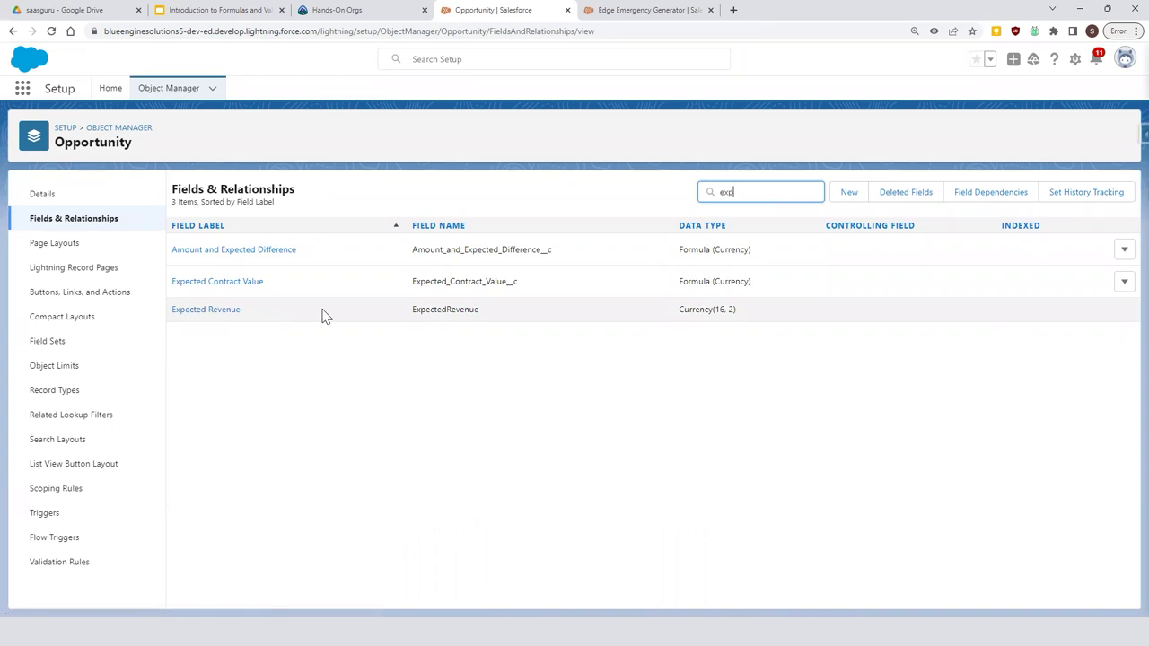
pyautogui.moveTo(741, 323); pyautogui.dragTo(673, 315)
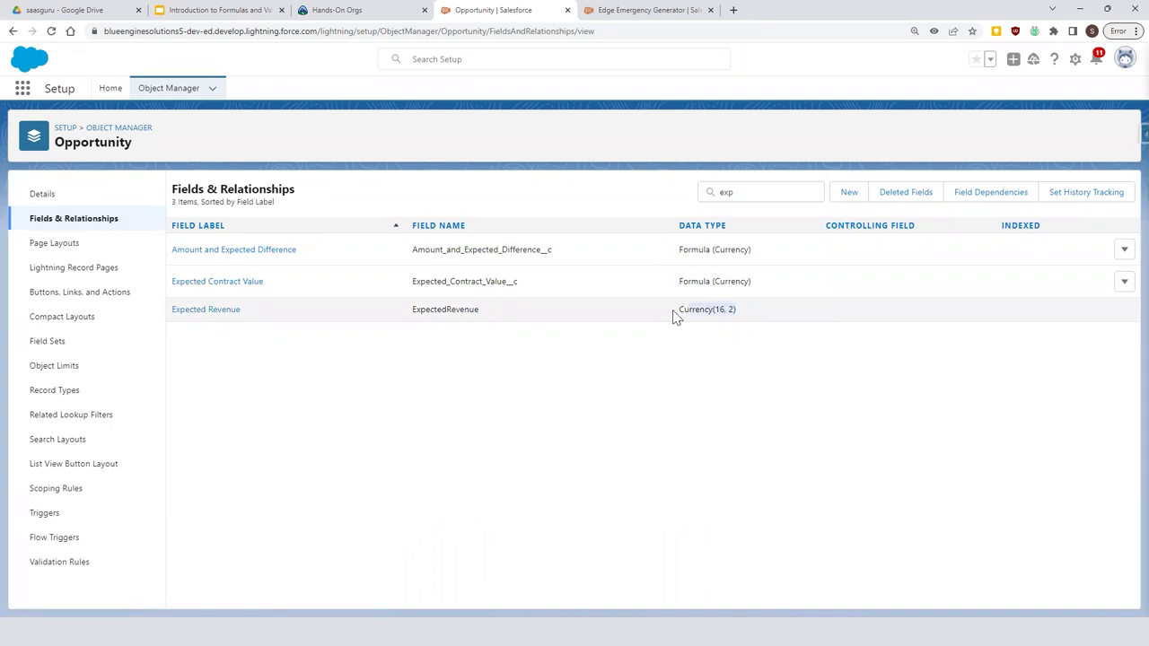
pyautogui.click(229, 315)
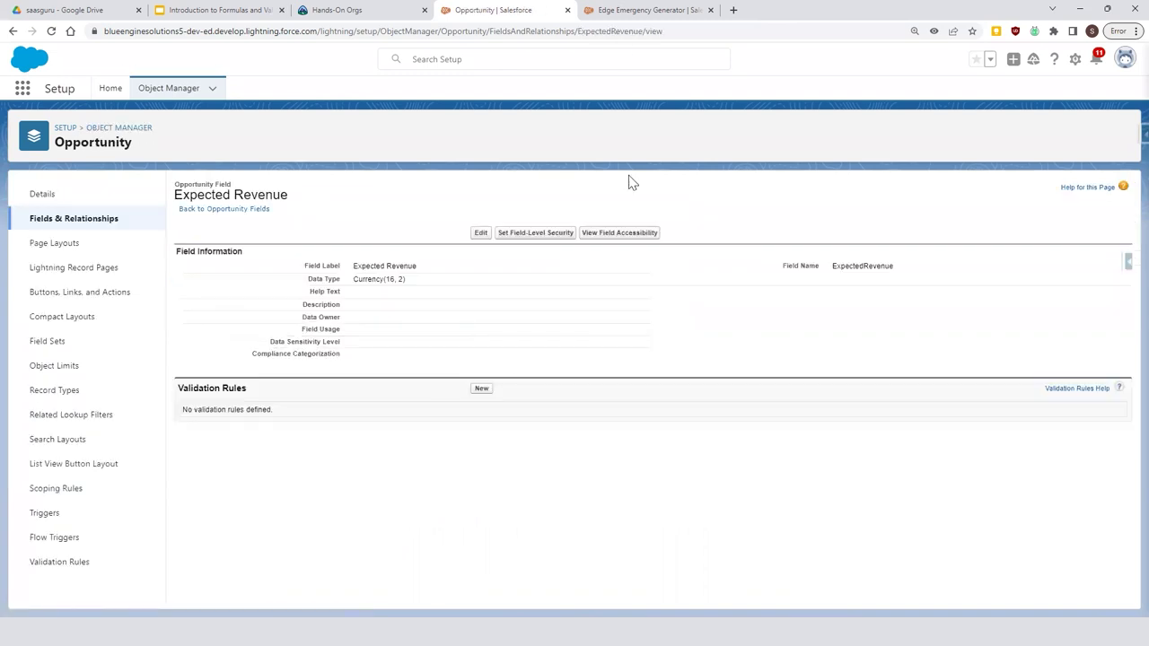
# Return to the Edge Emergency Generator opportunity and mark Needs Analysis as its current stage
pyautogui.click(642, 10)
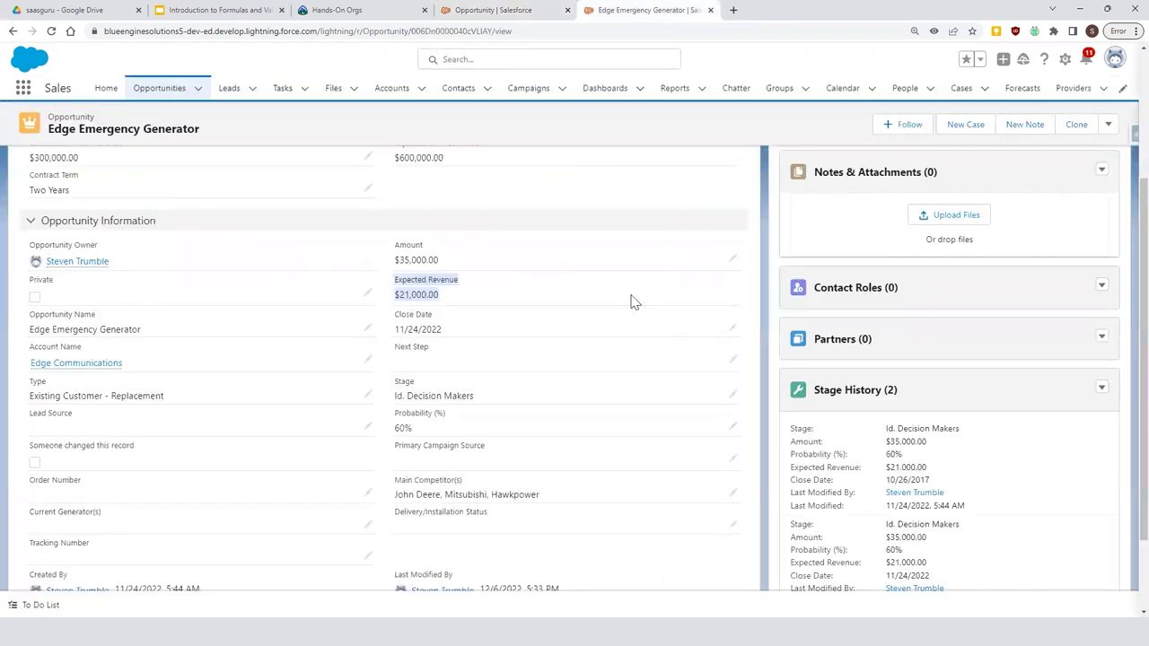
pyautogui.click(548, 304)
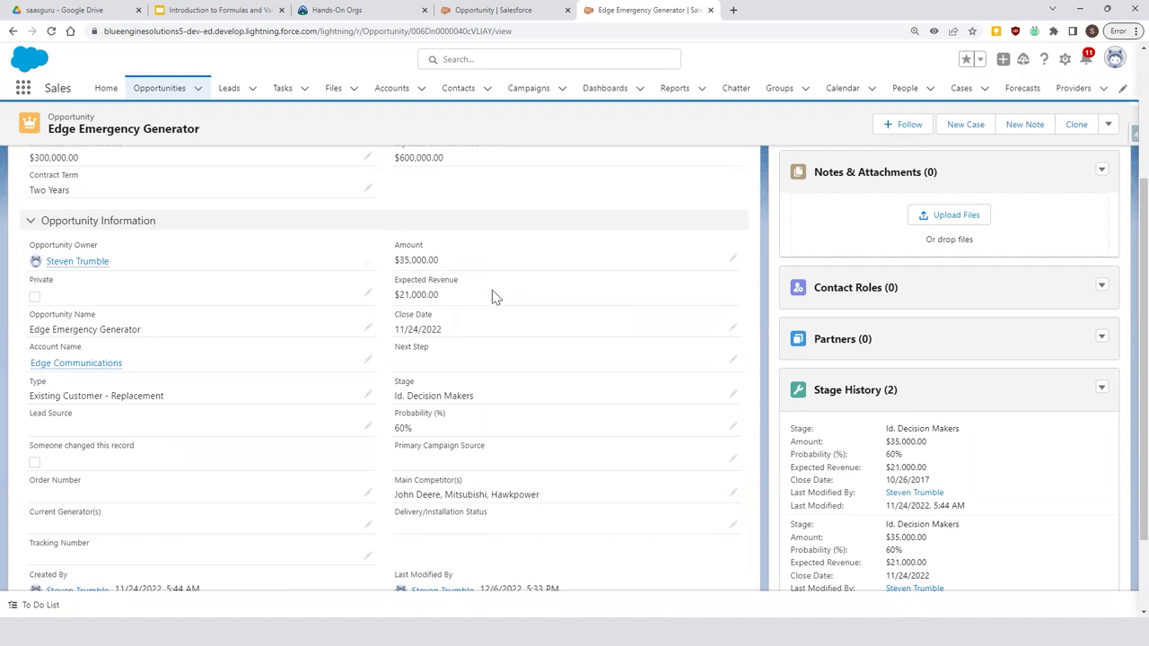
pyautogui.scroll(3, 503, 301)
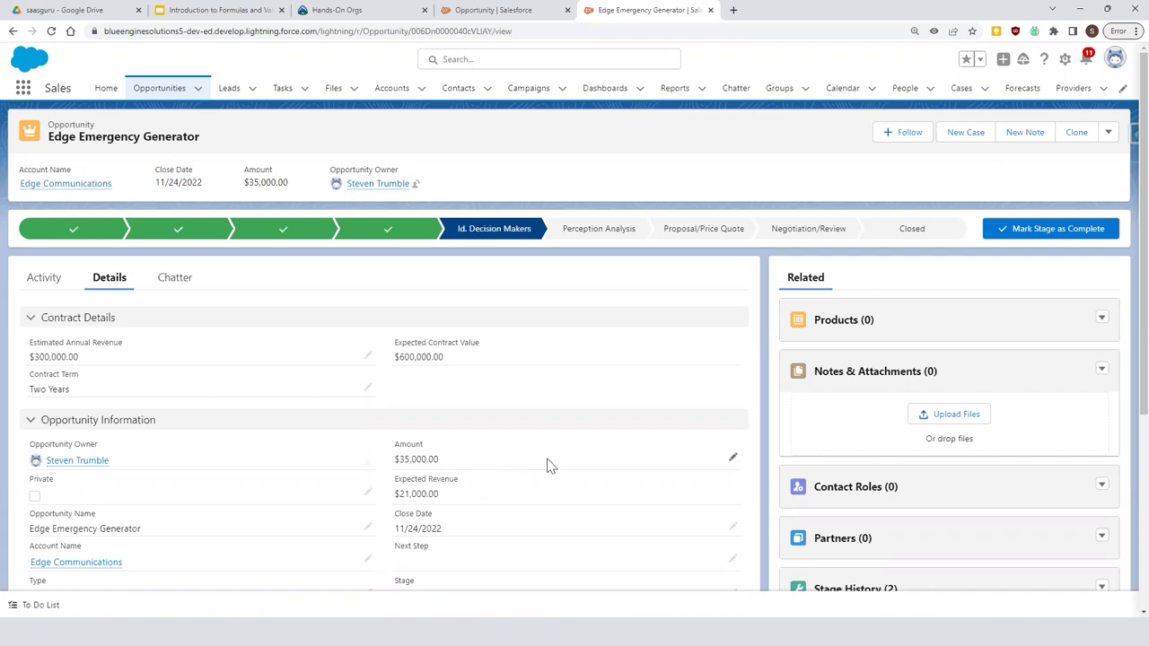
pyautogui.scroll(-3, 549, 471)
pyautogui.scroll(3, 554, 484)
pyautogui.click(284, 231)
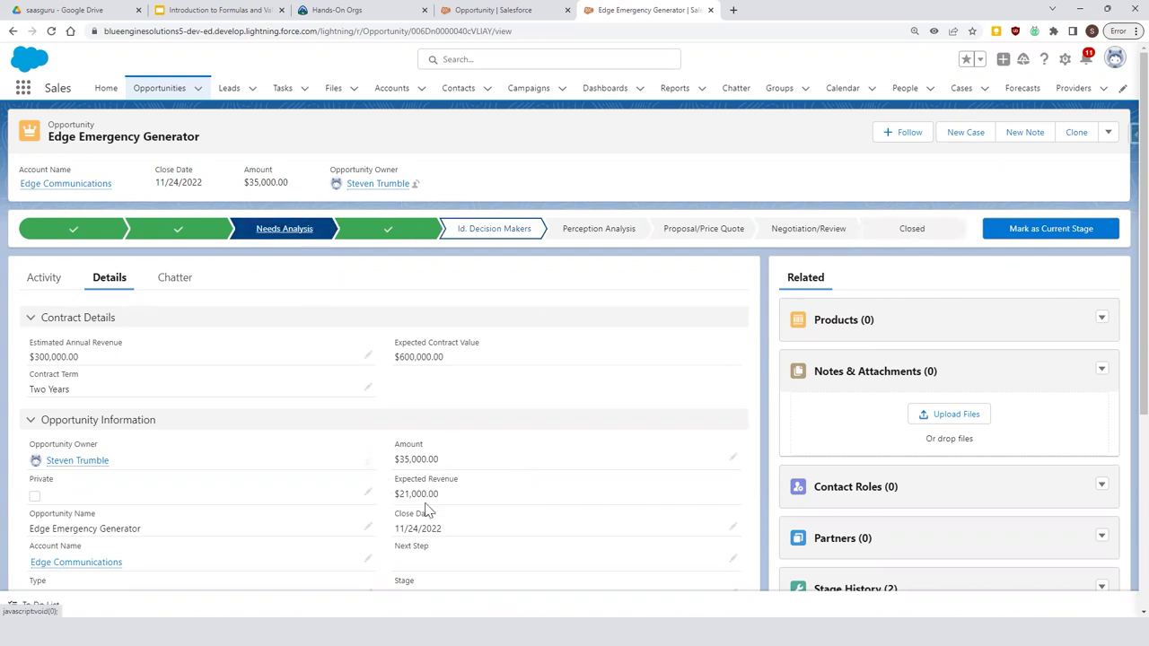
pyautogui.click(1053, 230)
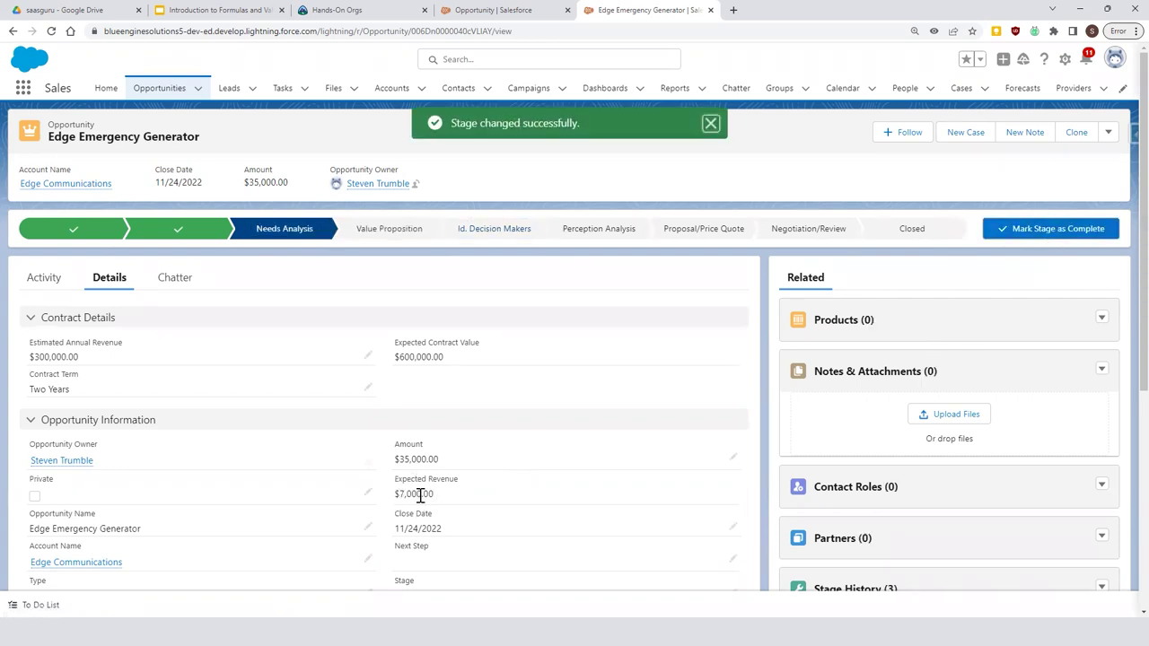
# Reload the opportunity record and examine the Amount and Expected Difference value in its details
pyautogui.scroll(-4, 492, 470)
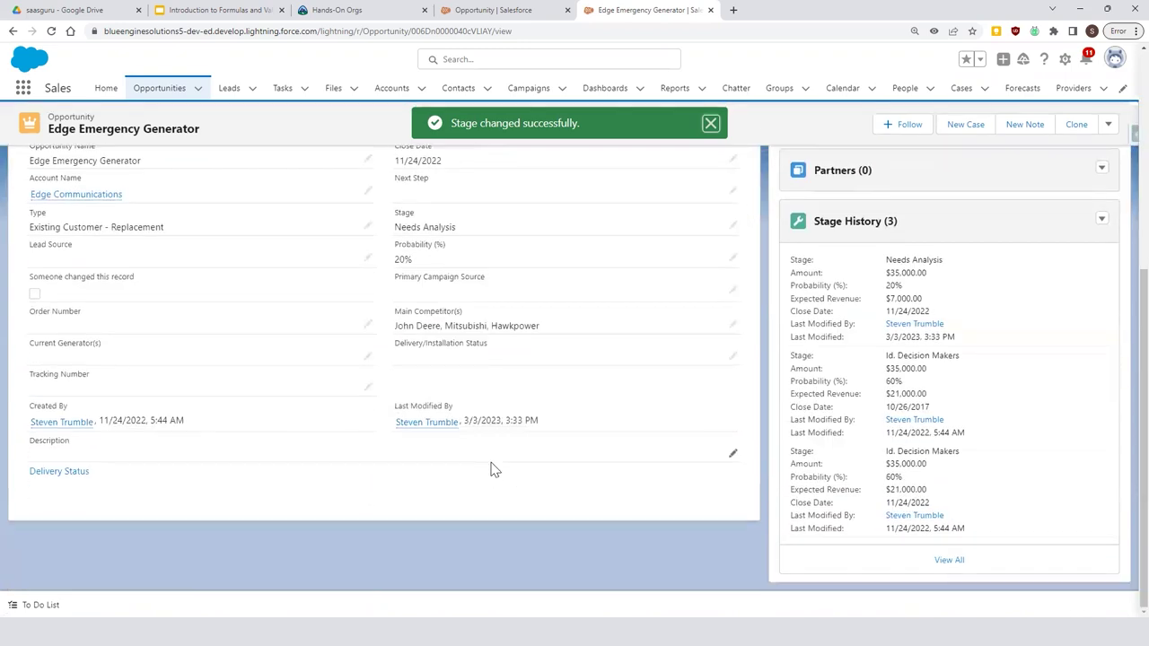
pyautogui.press('F5')
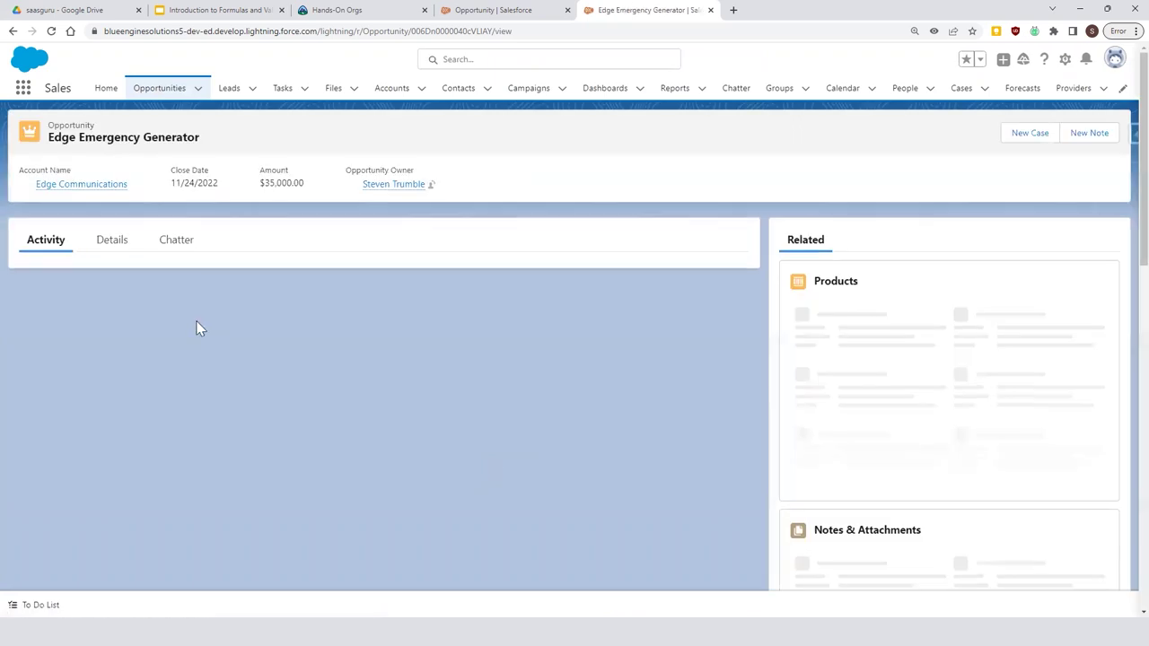
pyautogui.click(114, 279)
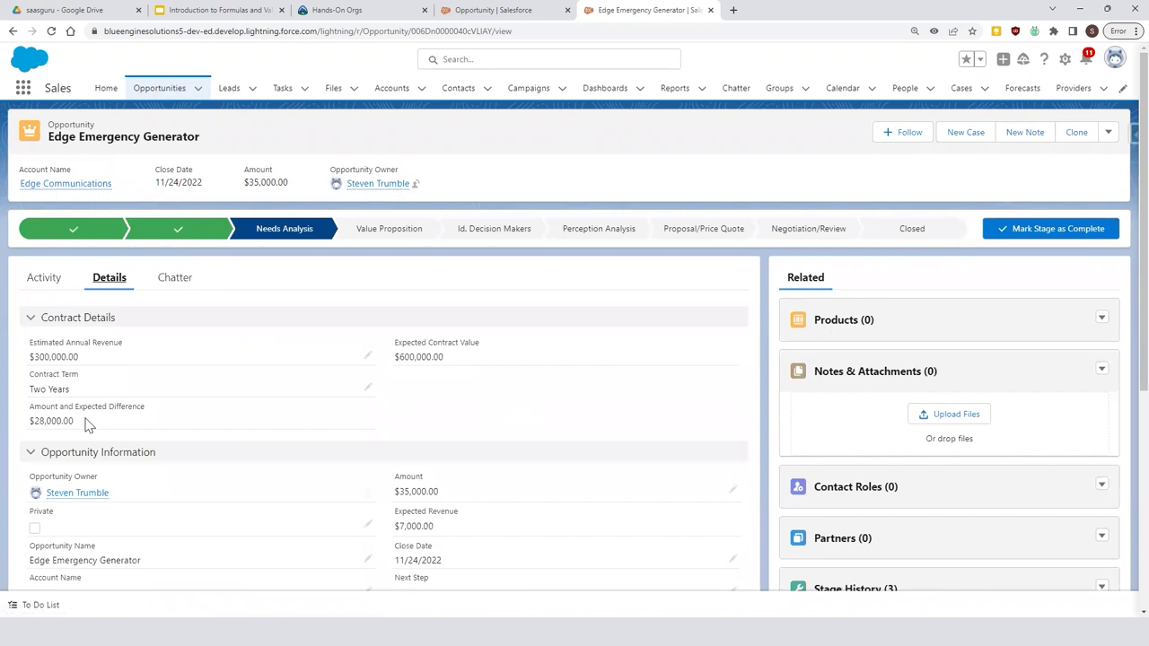
pyautogui.moveTo(77, 417); pyautogui.dragTo(27, 420)
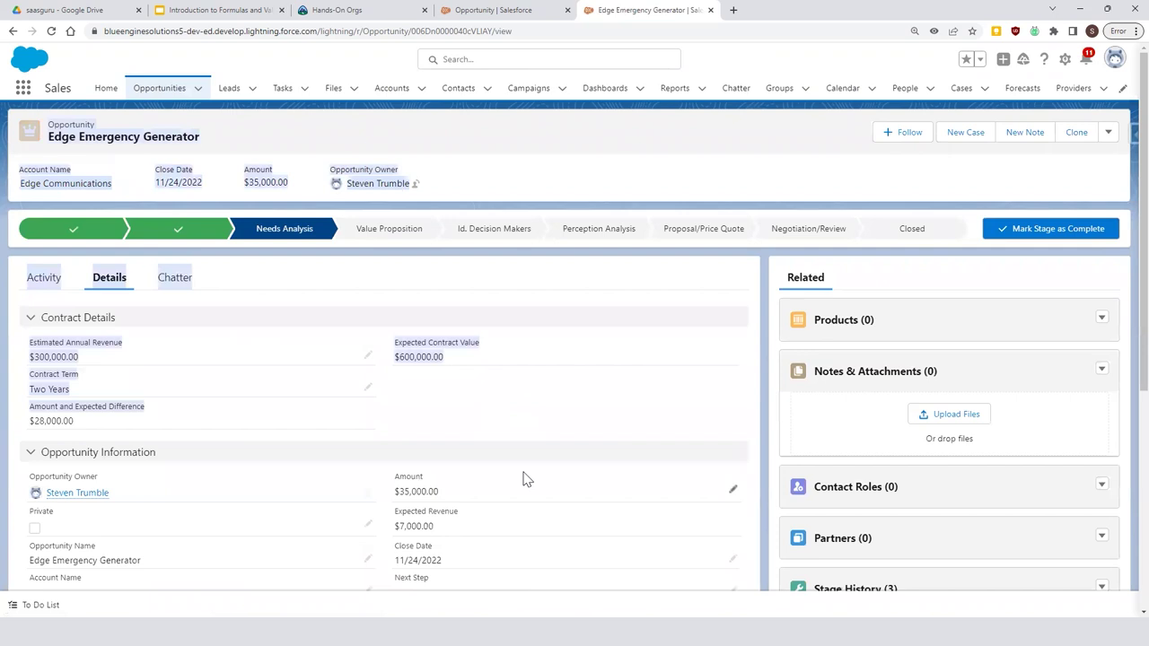
pyautogui.click(56, 421)
pyautogui.moveTo(30, 408); pyautogui.dragTo(33, 421)
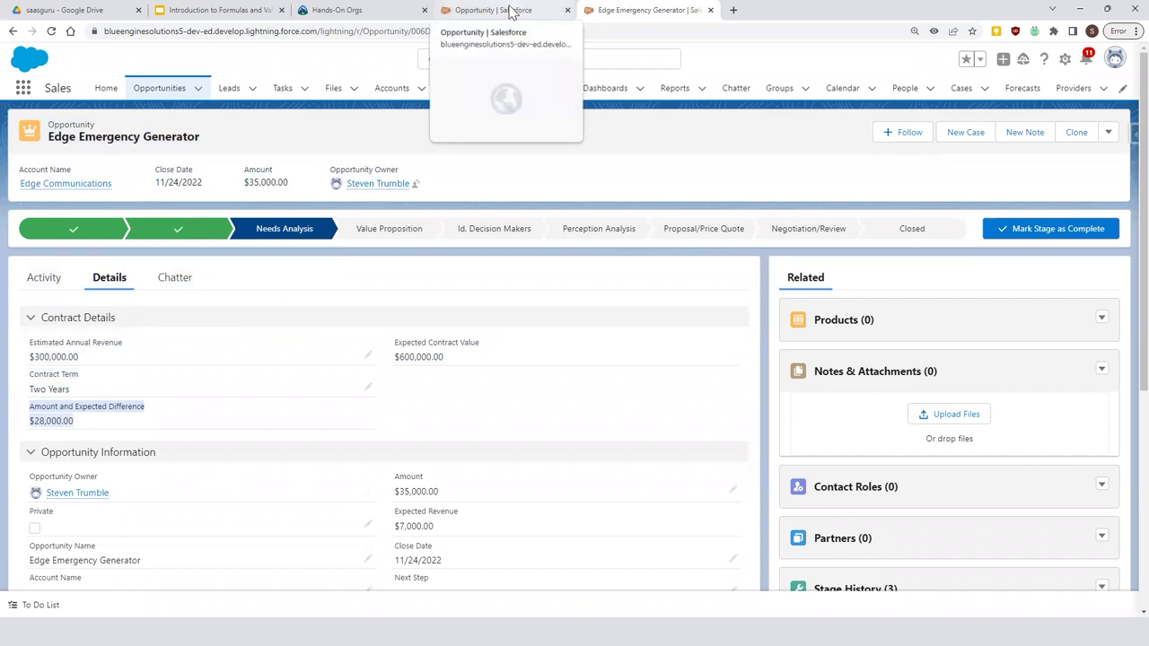
# Switch to the Google Slides presentation and advance to the Common Logical Functions slide
pyautogui.click(215, 10)
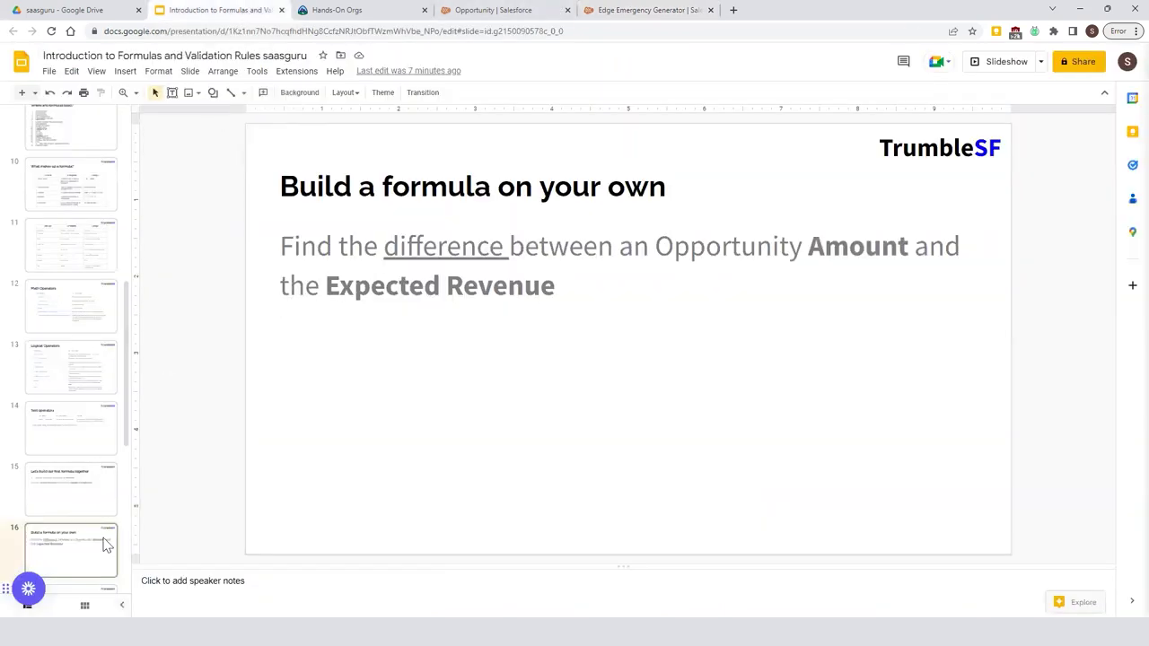
pyautogui.press('Down')
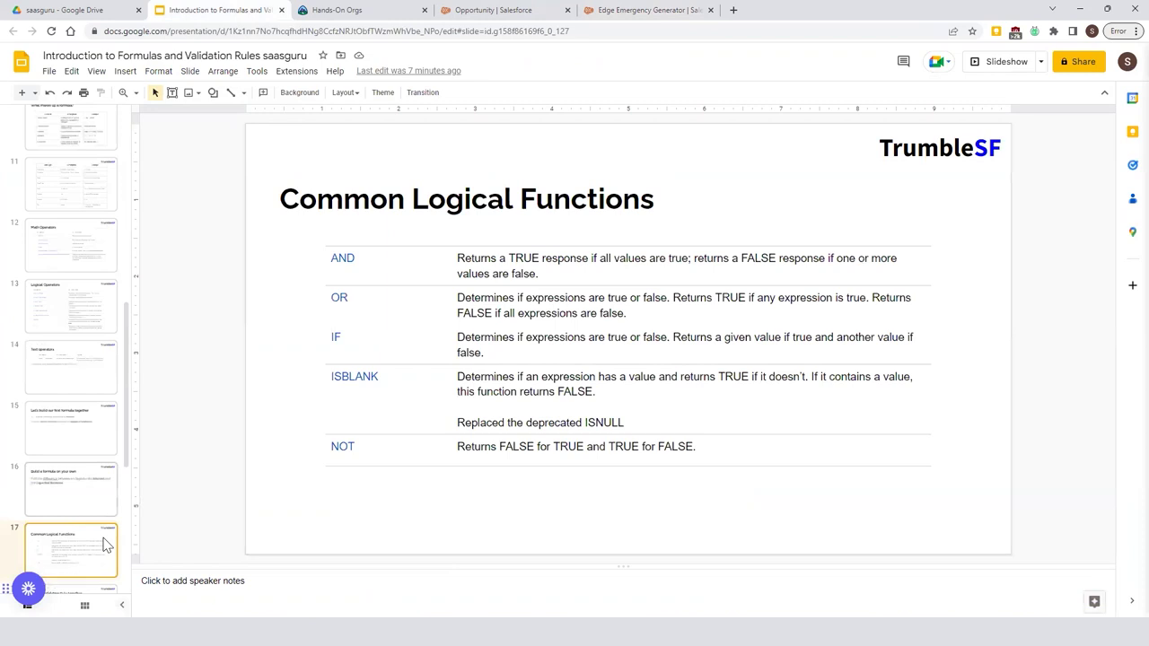
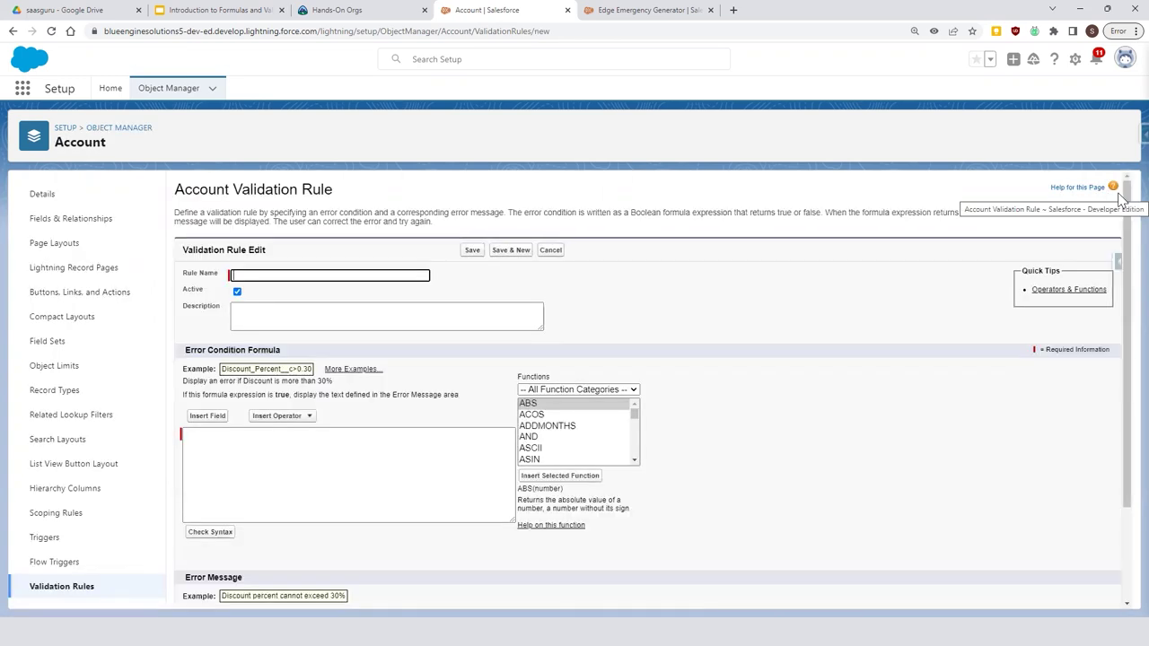
# Name the new Account validation rule "Large companies only"
pyautogui.click(295, 276)
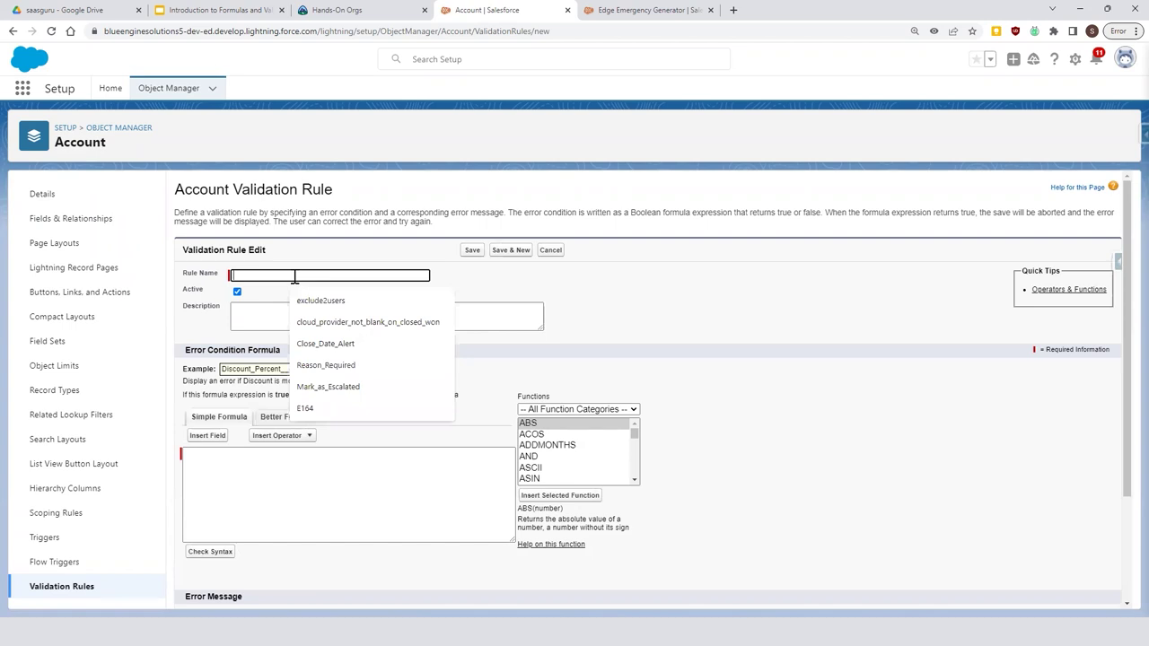
pyautogui.write('Large companies')
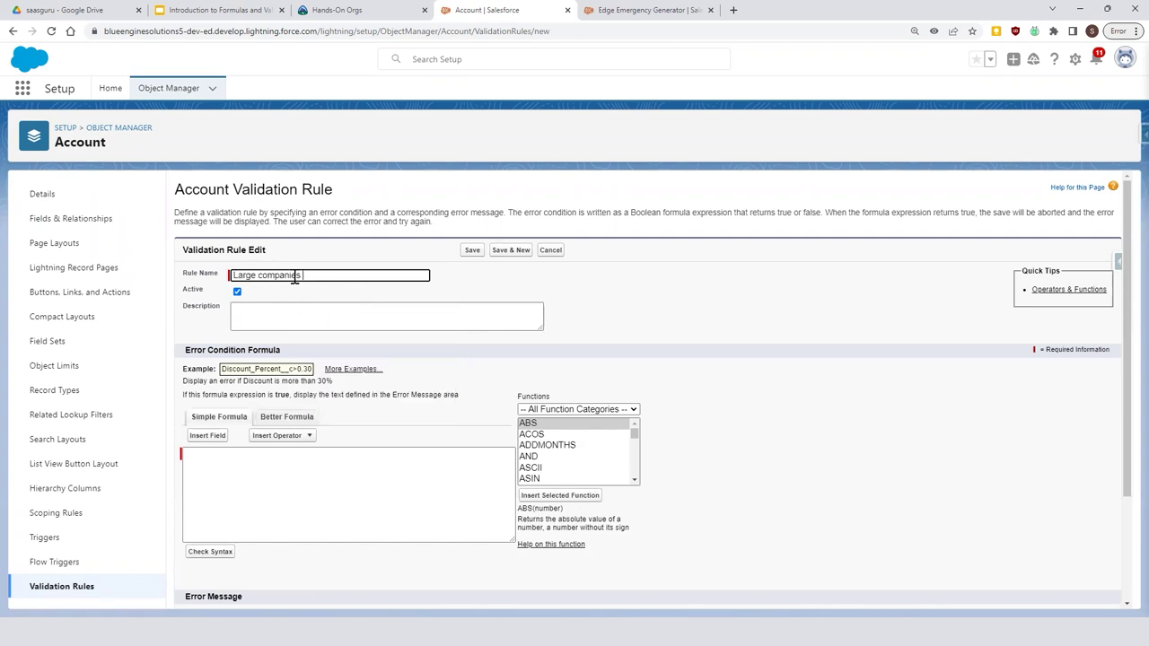
pyautogui.write(' only')
# Copy the annual revenue and employee requirement from the validation rule slide in Google Slides into the rule's description
pyautogui.click(346, 315)
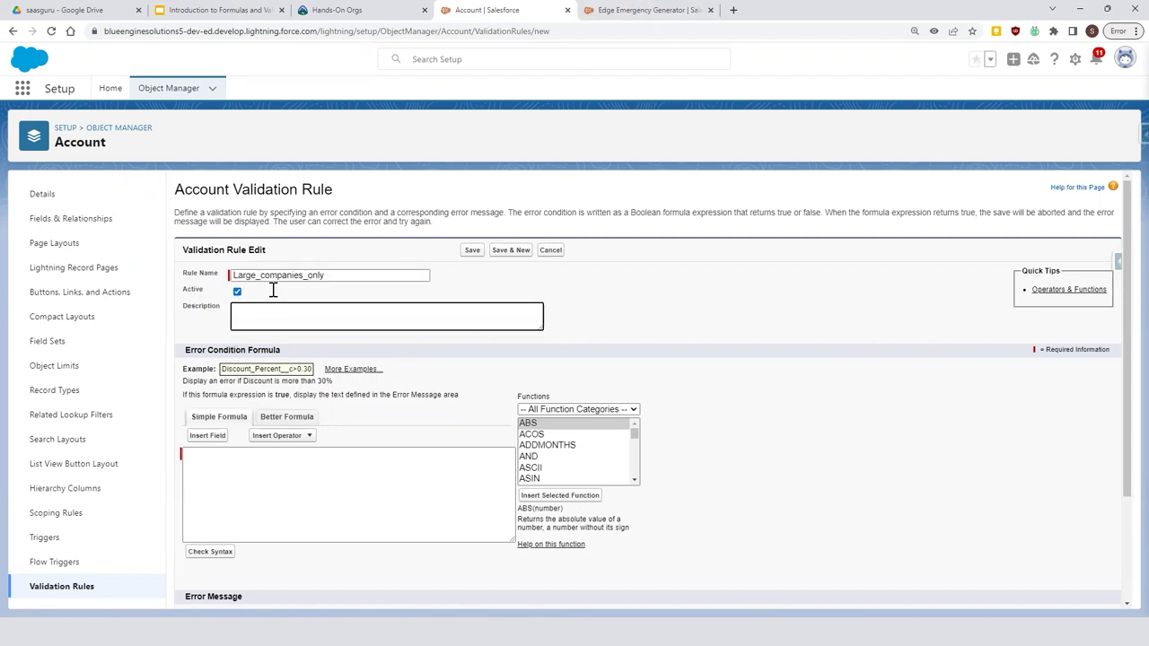
pyautogui.click(245, 13)
pyautogui.moveTo(439, 267); pyautogui.dragTo(329, 249)
pyautogui.hotkey('ctrl', 'c')
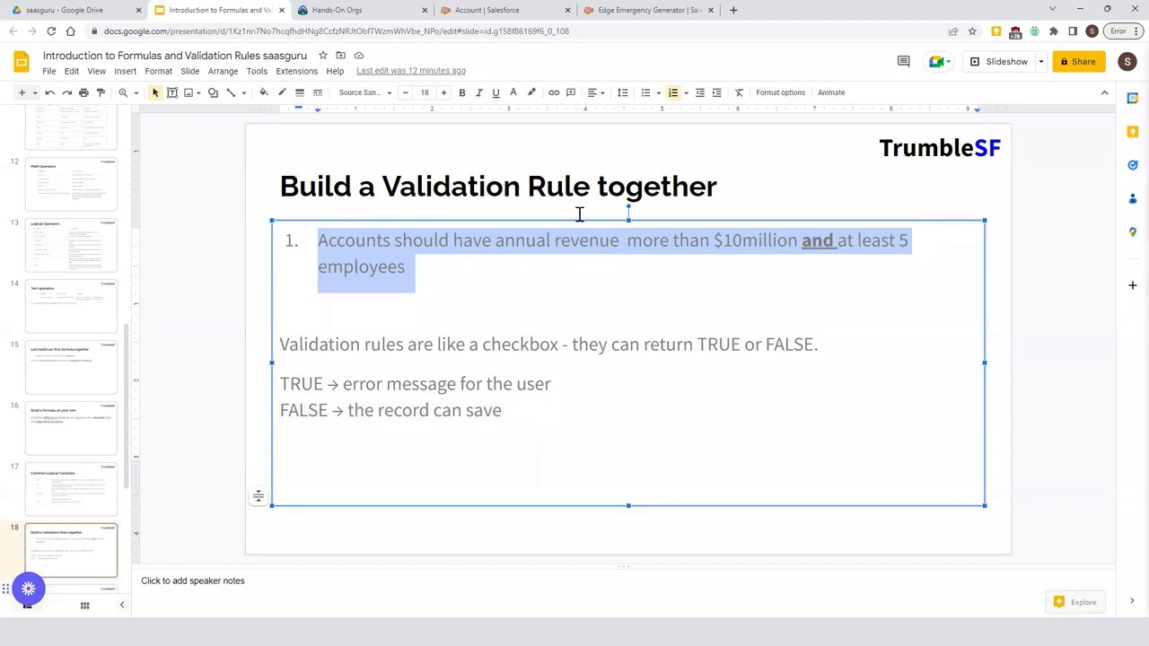
pyautogui.hotkey('ctrl', '4')
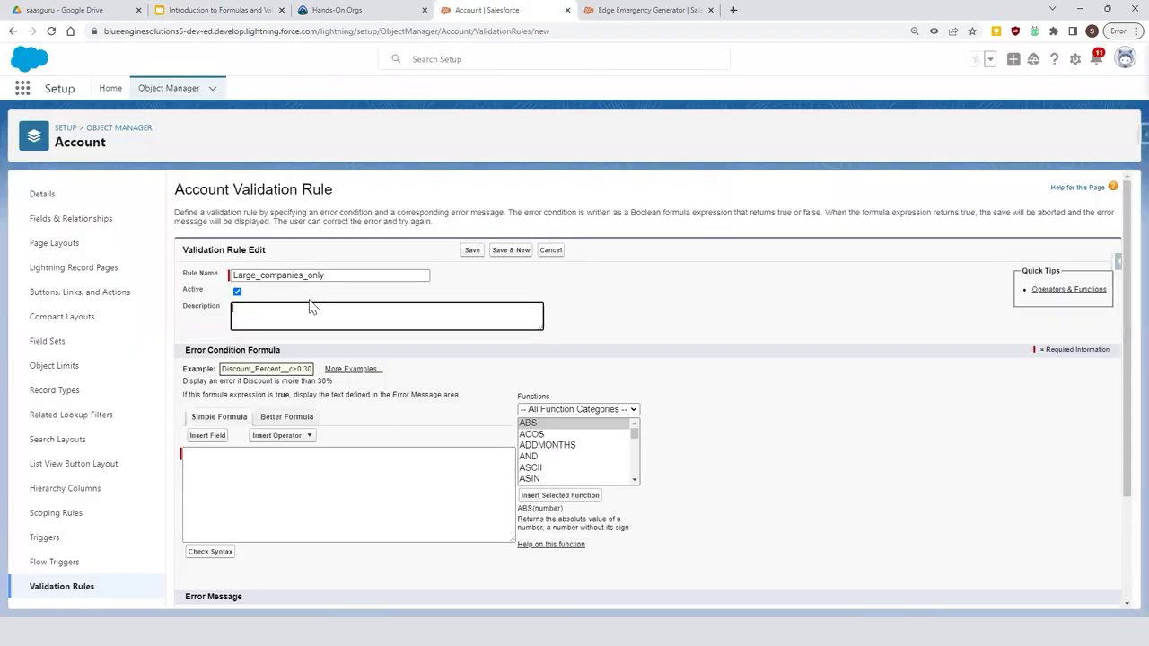
pyautogui.hotkey('ctrl', 'v')
# Insert the Account's Annual Revenue field into the error condition formula
pyautogui.click(269, 467)
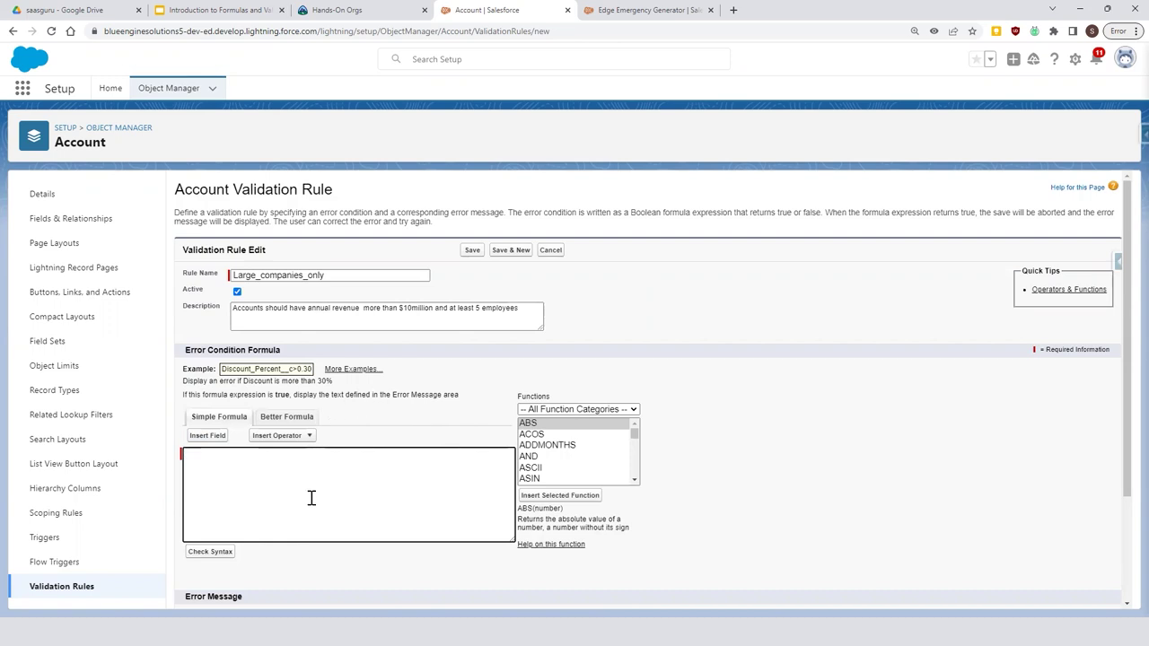
pyautogui.click(208, 436)
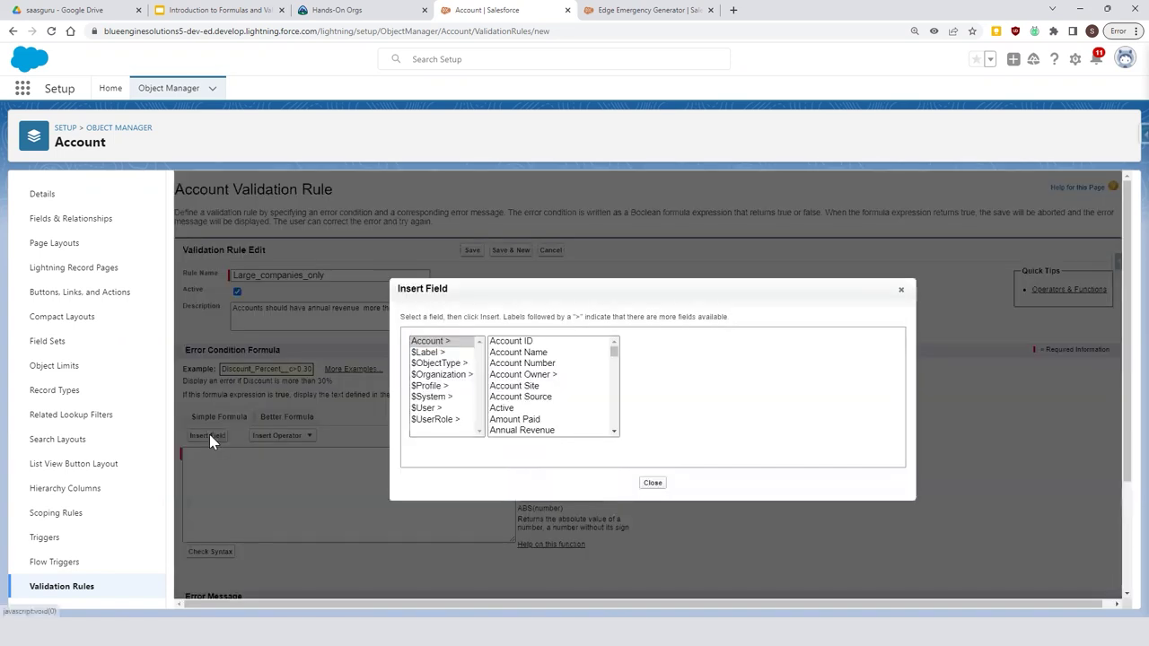
pyautogui.click(521, 431)
pyautogui.click(670, 413)
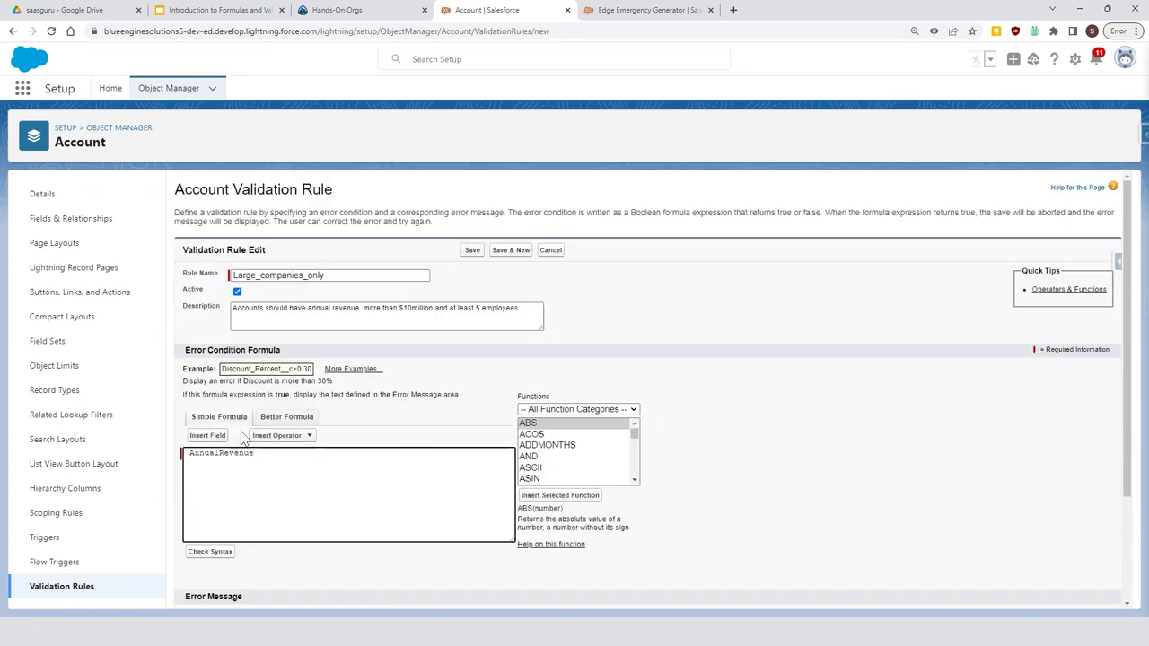
# Insert the Account's Employees field into the formula on a separate line below AnnualRevenue
pyautogui.click(209, 436)
pyautogui.click(532, 420)
pyautogui.scroll(-3, 536, 424)
pyautogui.click(536, 424)
pyautogui.click(671, 410)
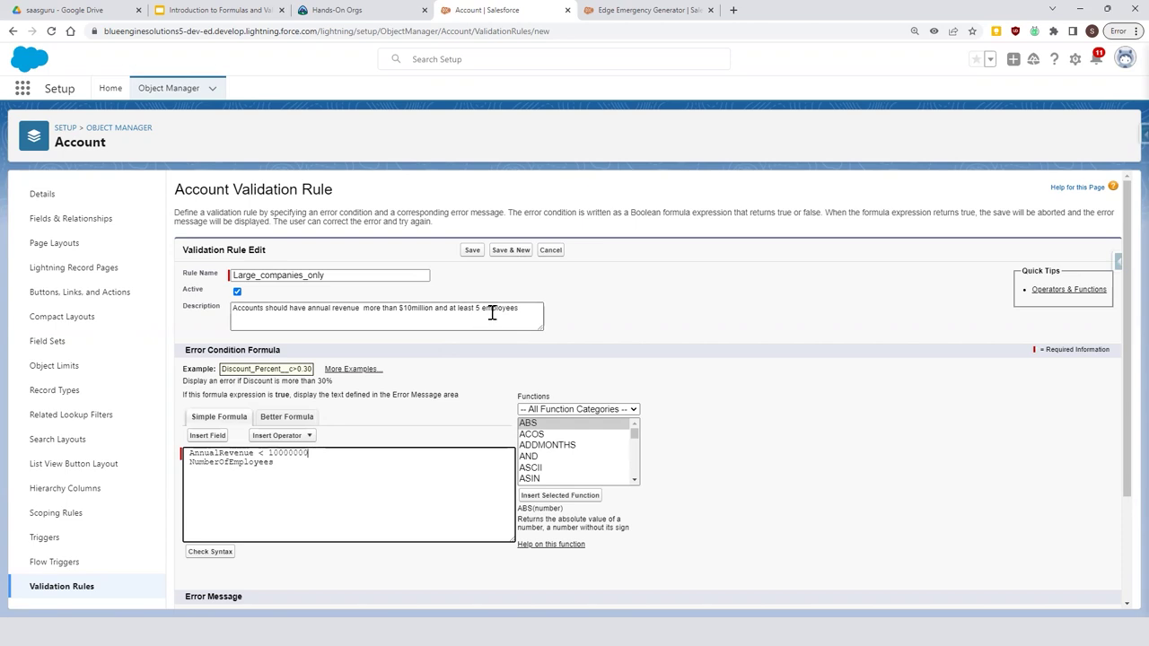
# Complete the conditions as AnnualRevenue < 10000000 and NumberOfEmployees < 5, and check the formula's syntax
pyautogui.click(290, 464)
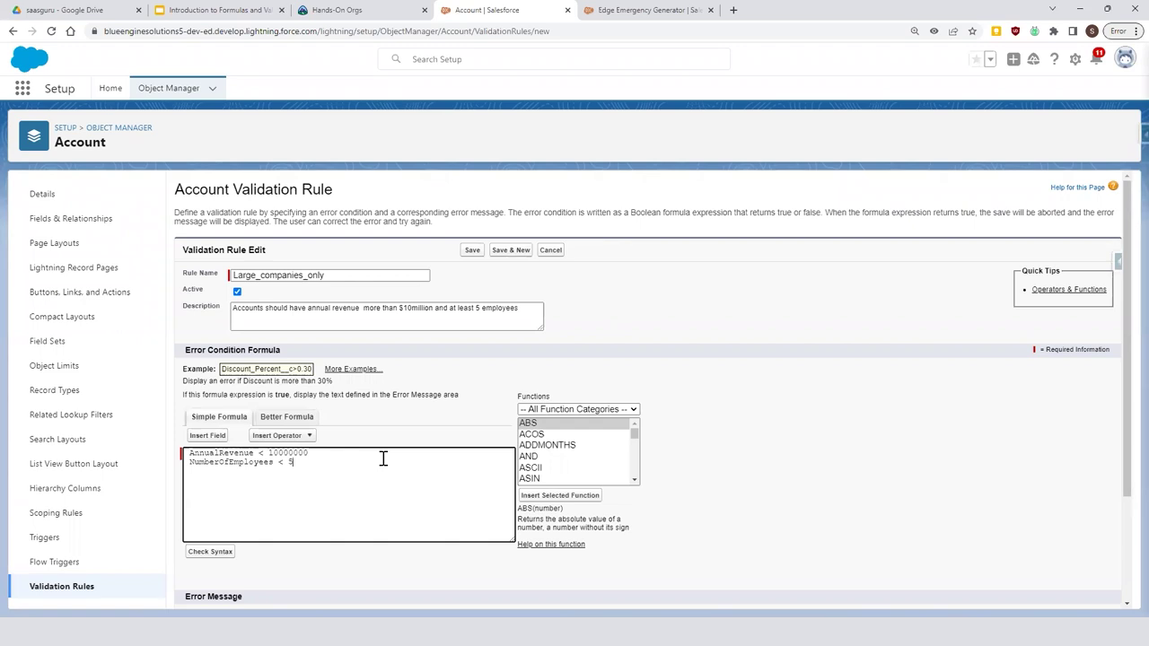
pyautogui.click(204, 553)
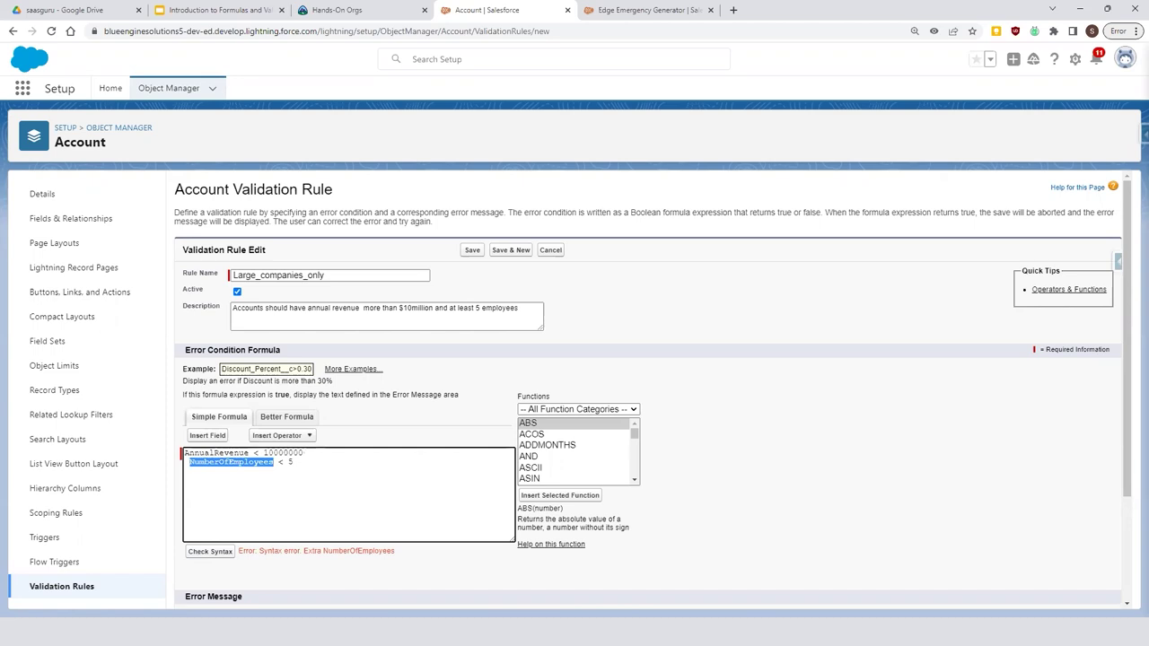
pyautogui.click(267, 455)
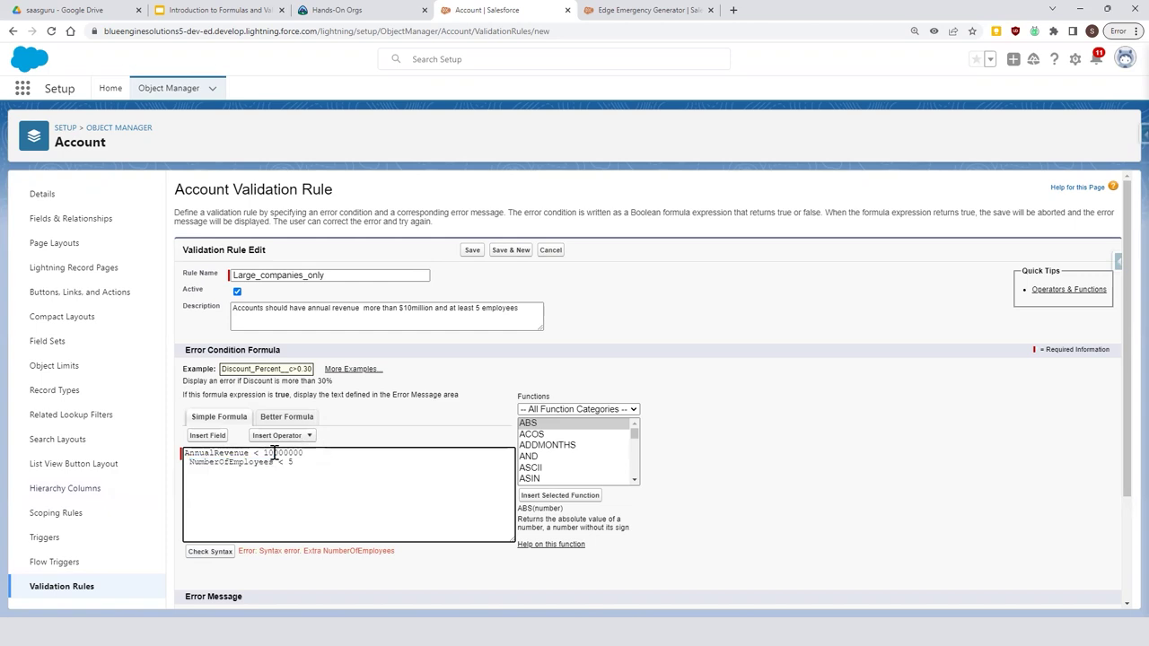
pyautogui.moveTo(273, 453); pyautogui.dragTo(307, 453)
pyautogui.click(331, 454)
pyautogui.press('BackSpace')
# Insert the AND function on a blank line above the two conditions in the error condition formula
pyautogui.hotkey('ctrl', '+')
pyautogui.hotkey('ctrl', '+')
pyautogui.hotkey('ctrl', '+')
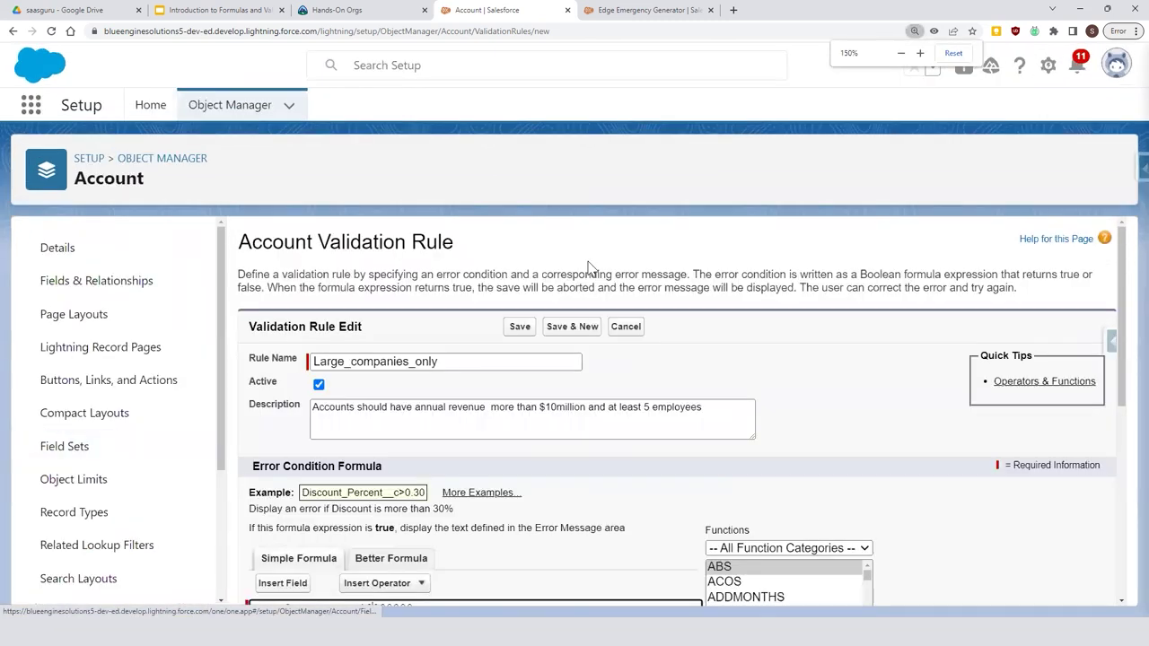
pyautogui.scroll(-2, 499, 452)
pyautogui.click(427, 430)
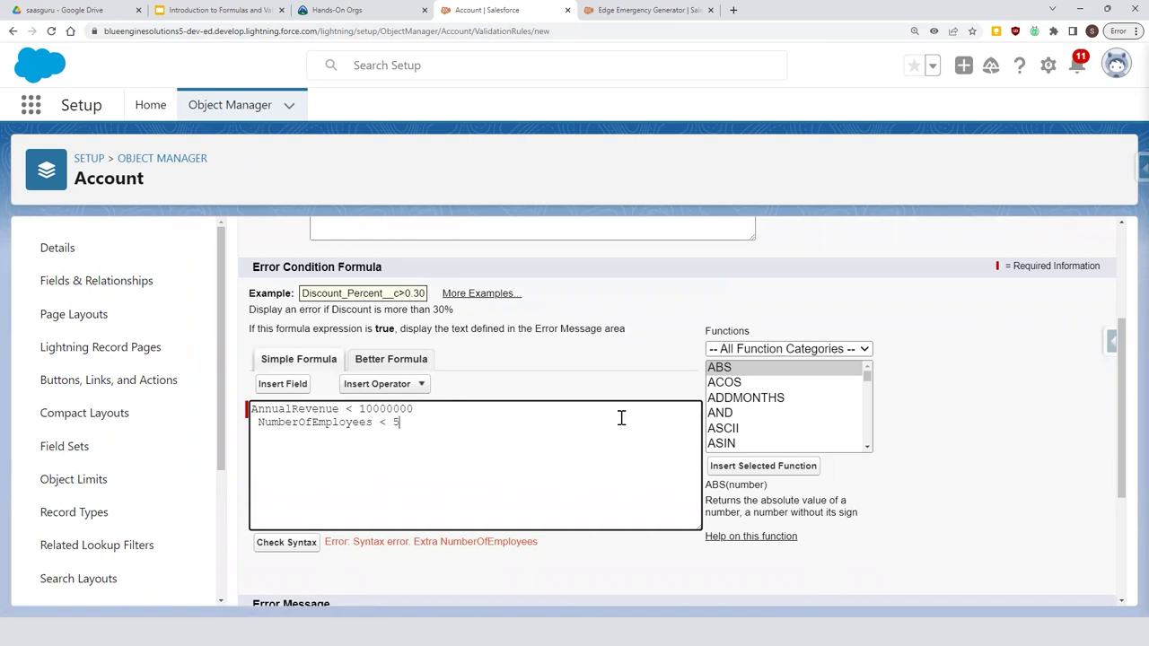
pyautogui.click(721, 415)
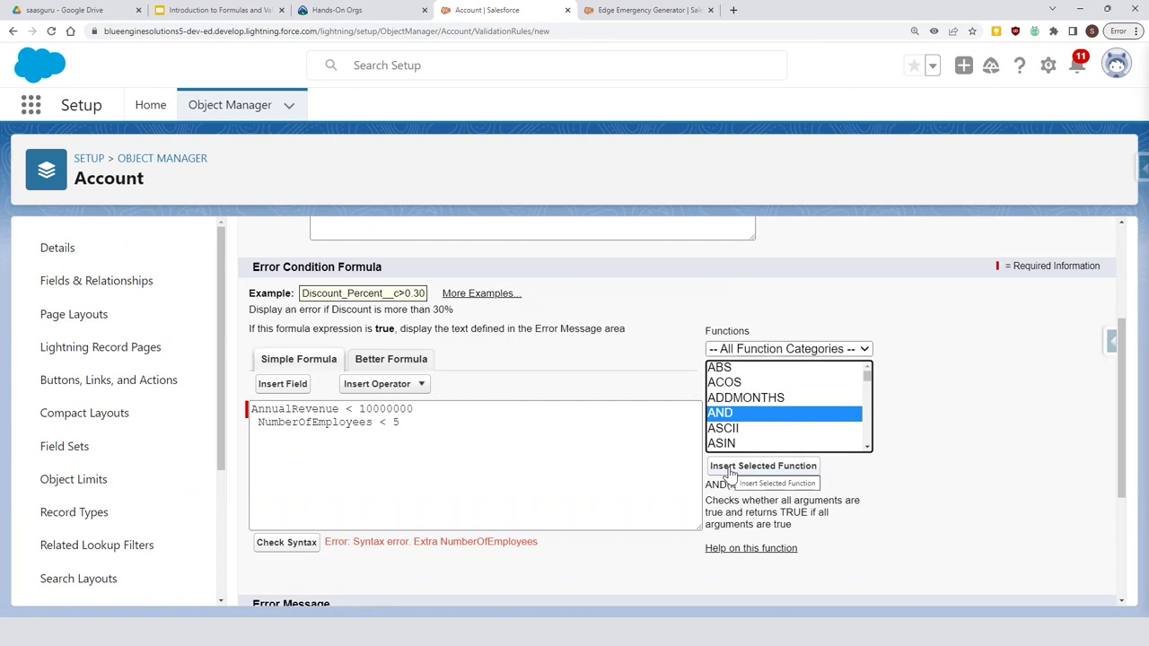
pyautogui.click(253, 422)
pyautogui.press('Up')
pyautogui.press('Return')
pyautogui.press('Return')
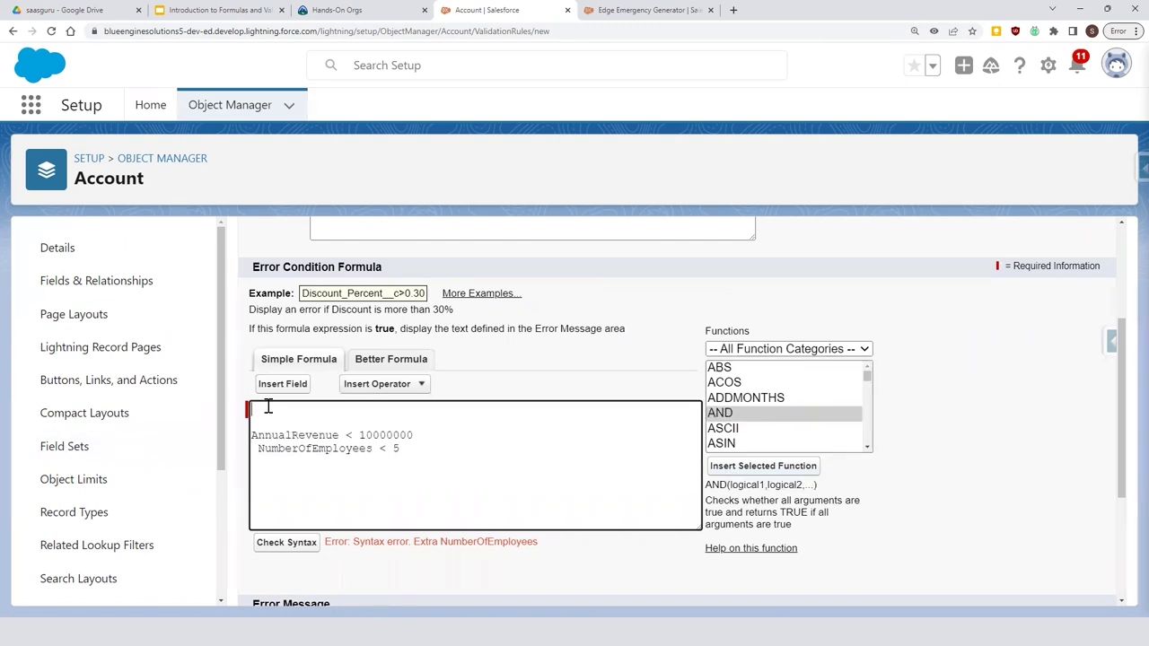
pyautogui.click(742, 468)
pyautogui.moveTo(747, 513); pyautogui.dragTo(787, 526)
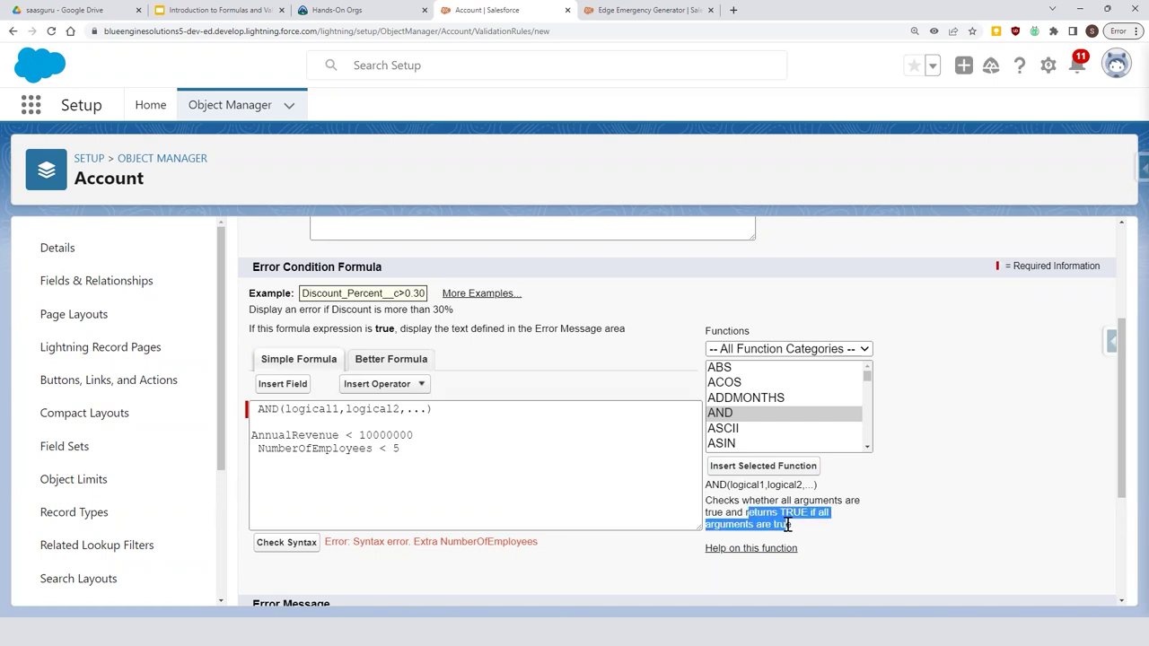
pyautogui.moveTo(268, 328); pyautogui.dragTo(508, 333)
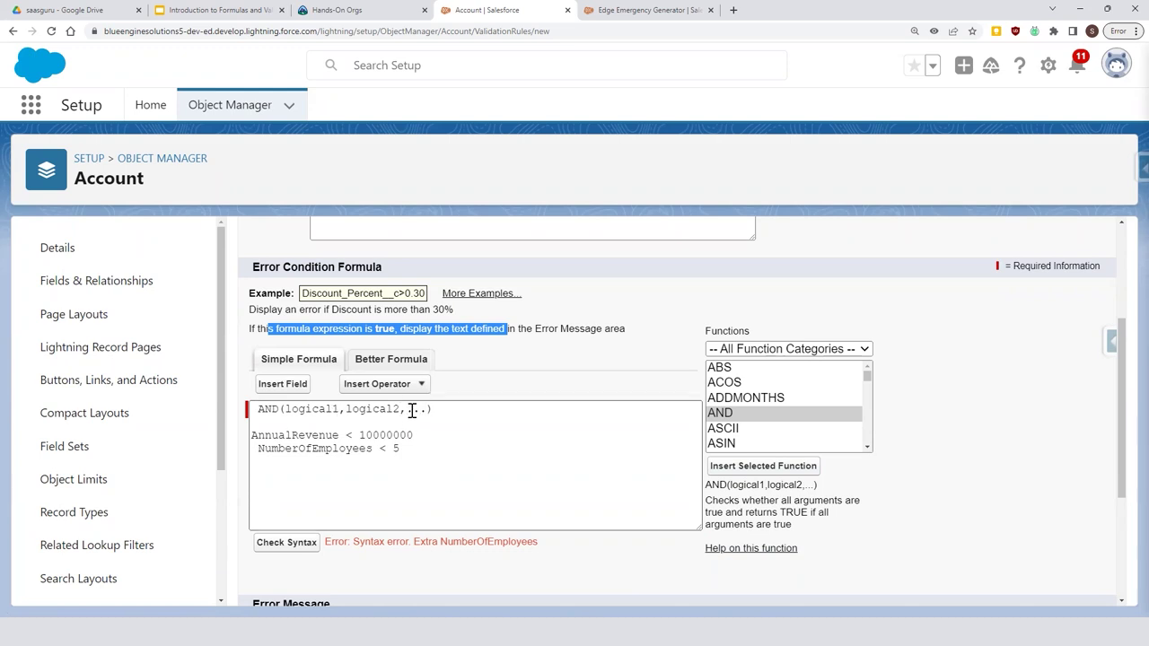
# Move the AnnualRevenue < 10000000 condition into the AND function in place of logical1
pyautogui.moveTo(422, 434); pyautogui.dragTo(251, 434)
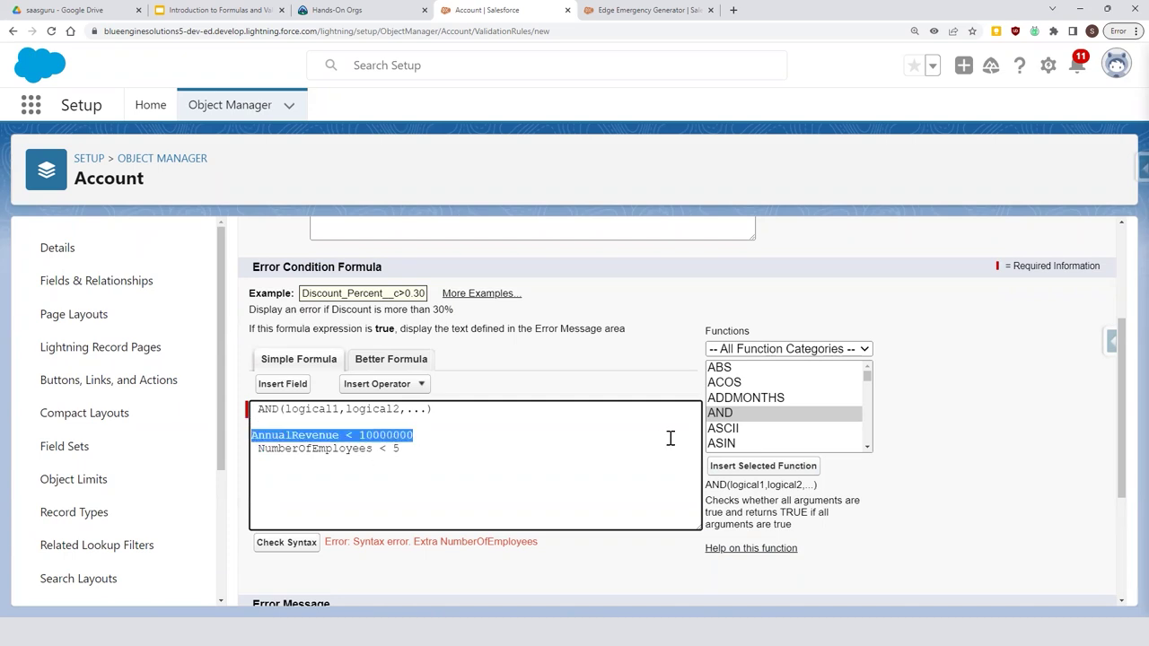
pyautogui.hotkey('ctrl', 'x')
pyautogui.doubleClick(310, 410)
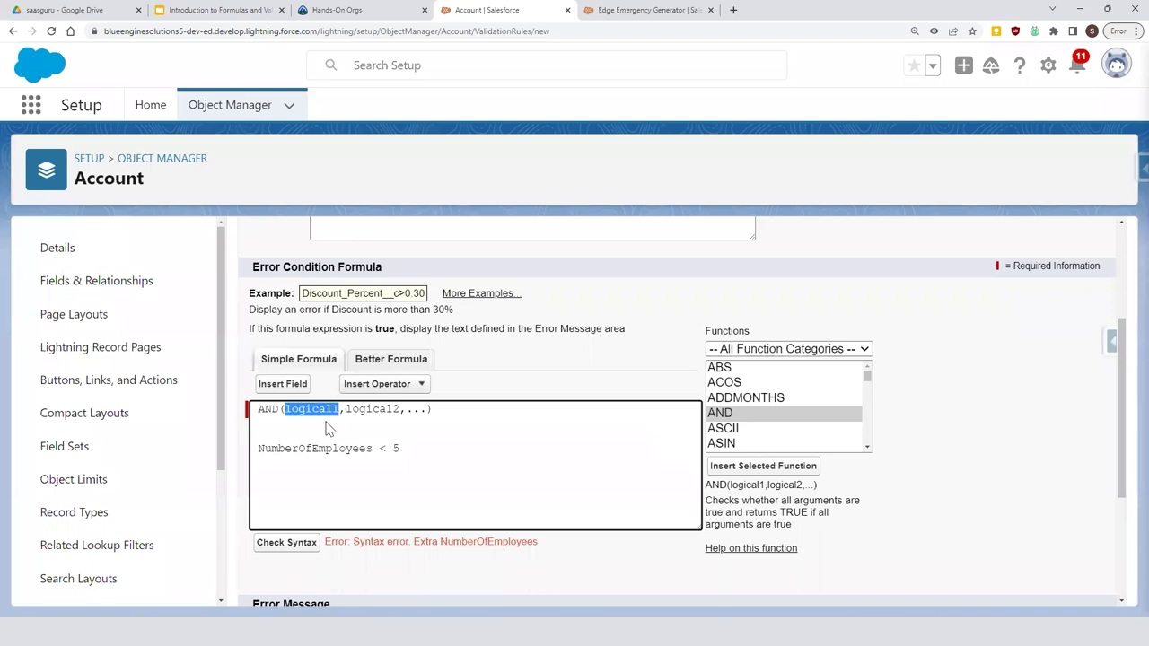
pyautogui.hotkey('ctrl', 'v')
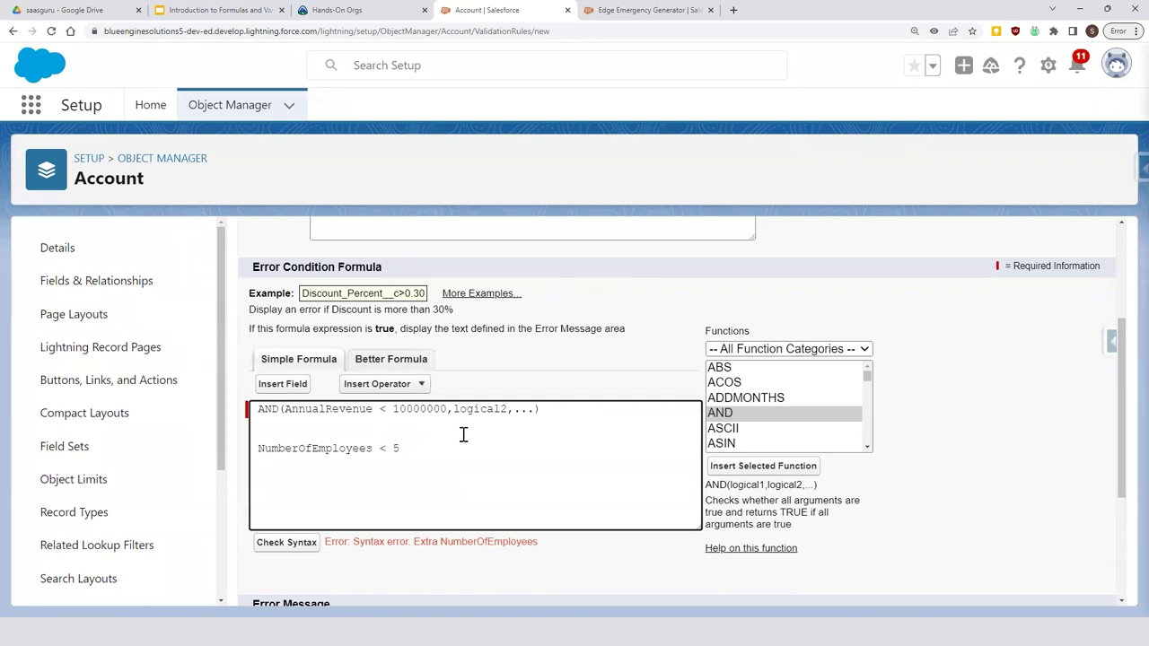
# Move the NumberOfEmployees < 5 condition into the AND function in place of logical2
pyautogui.moveTo(399, 449); pyautogui.dragTo(255, 458)
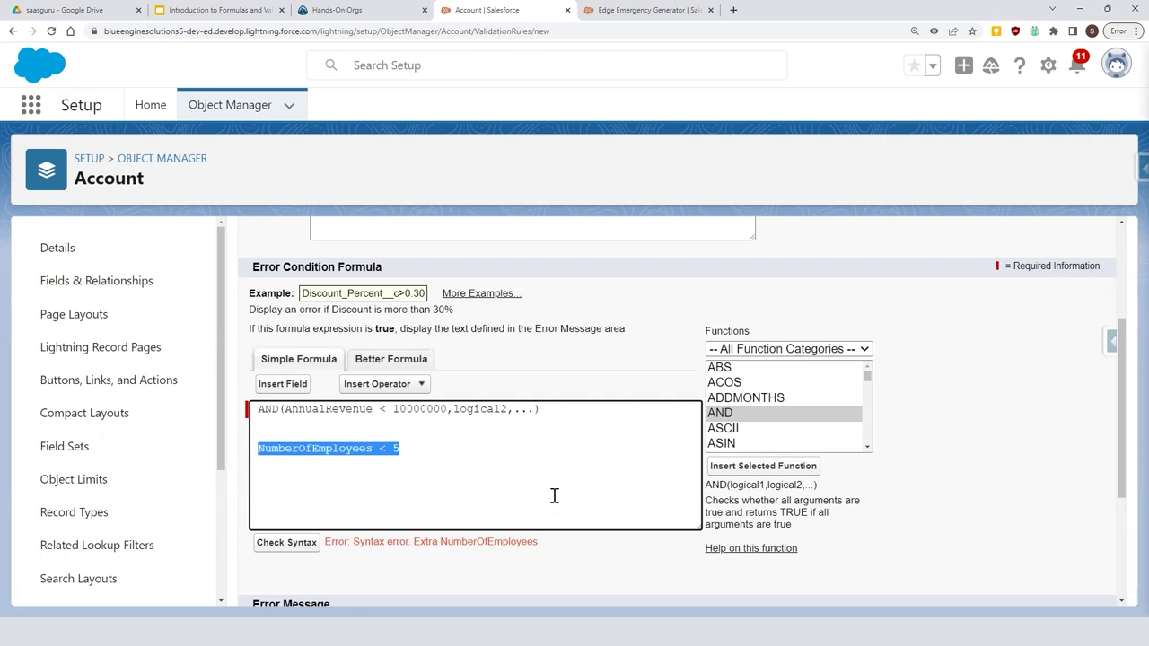
pyautogui.press('BackSpace')
pyautogui.doubleClick(467, 409)
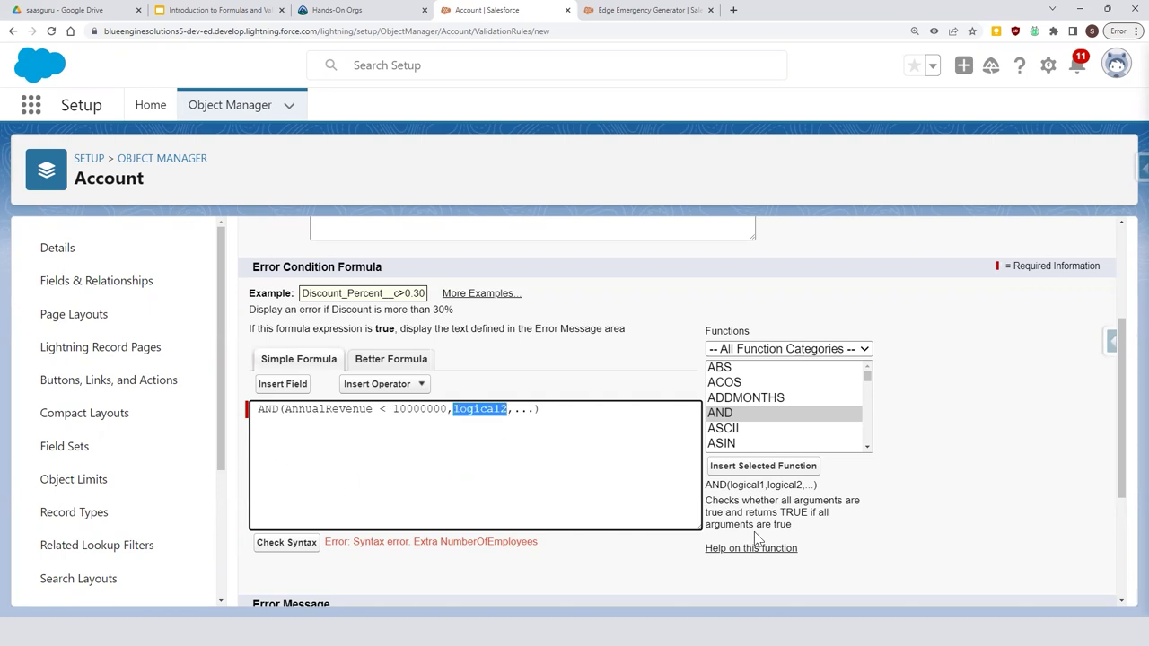
pyautogui.hotkey('ctrl', 'v')
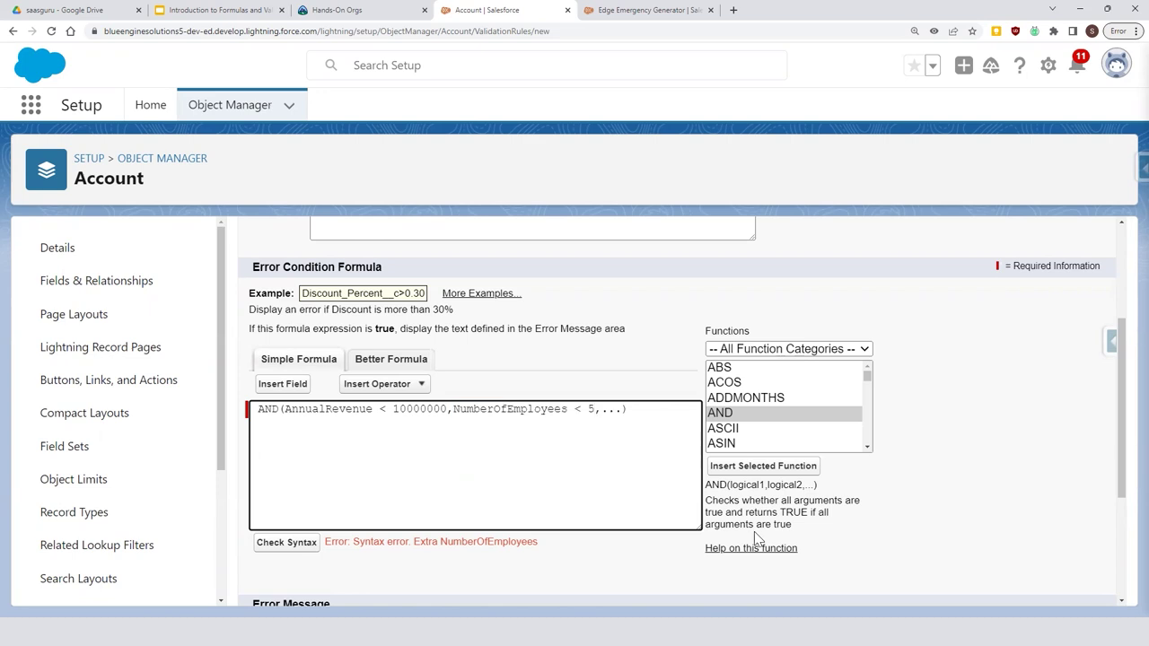
# Remove the leftover "..." placeholder and the trailing comma after NumberOfEmployees < 5, checking the formula's syntax
pyautogui.click(303, 545)
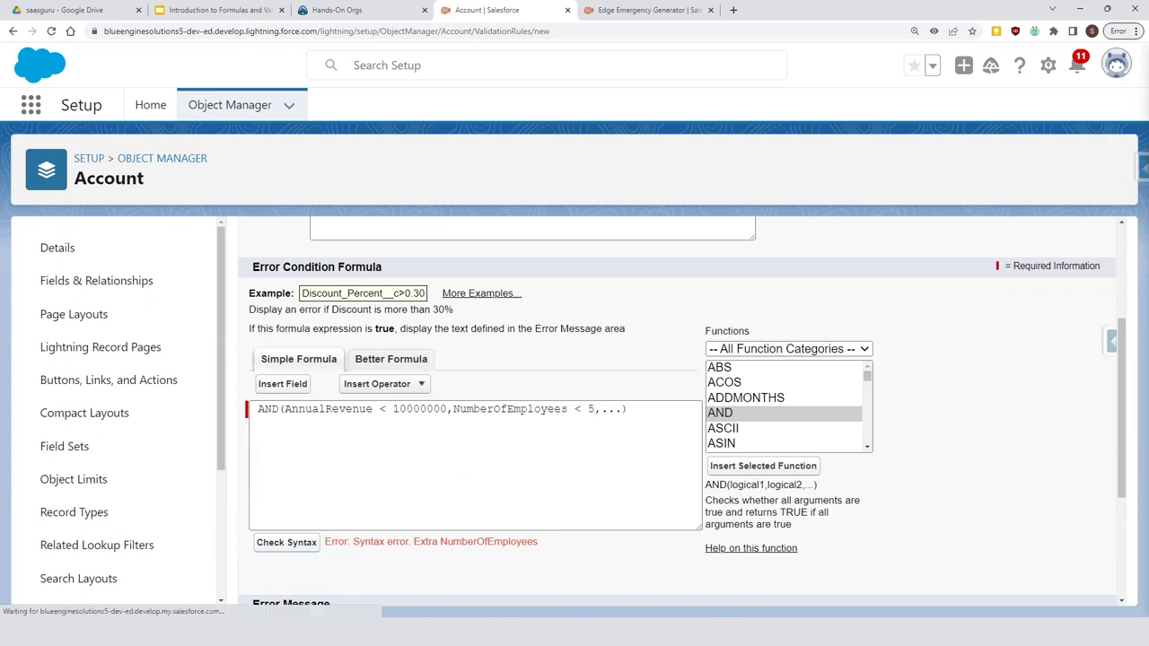
pyautogui.scroll(-2, 558, 473)
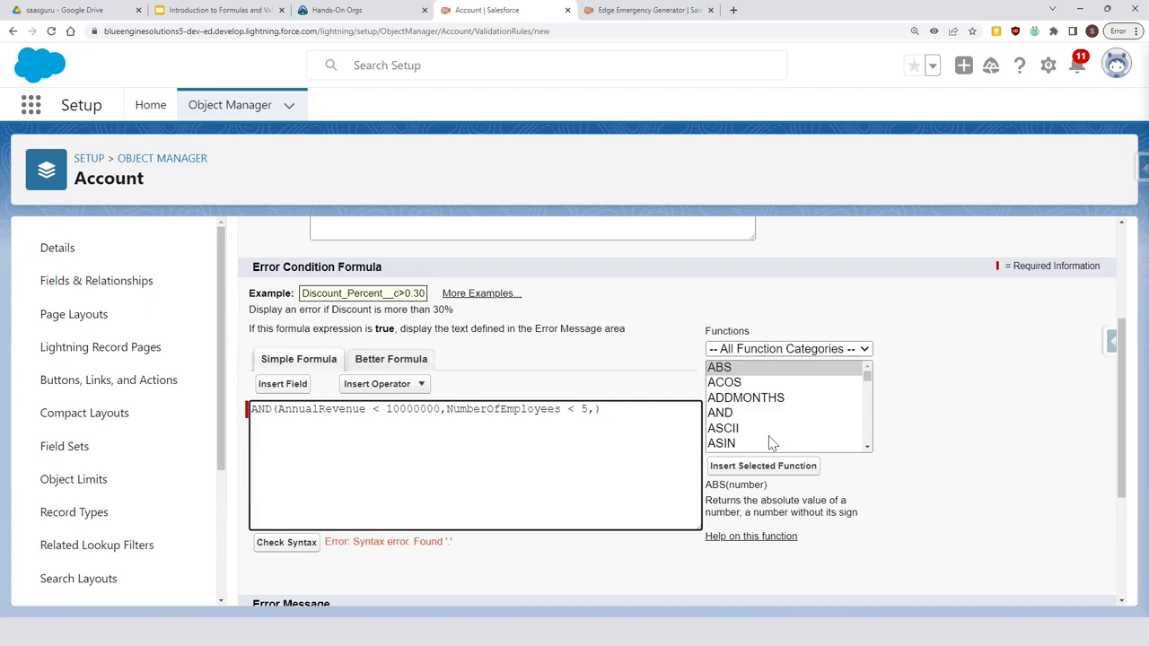
pyautogui.click(274, 546)
pyautogui.click(278, 409)
pyautogui.moveTo(278, 409); pyautogui.dragTo(273, 410)
pyautogui.click(594, 410)
pyautogui.press('BackSpace')
pyautogui.click(590, 412)
pyautogui.write(',')
pyautogui.press('BackSpace')
pyautogui.write(',')
pyautogui.press('Left')
pyautogui.click(301, 548)
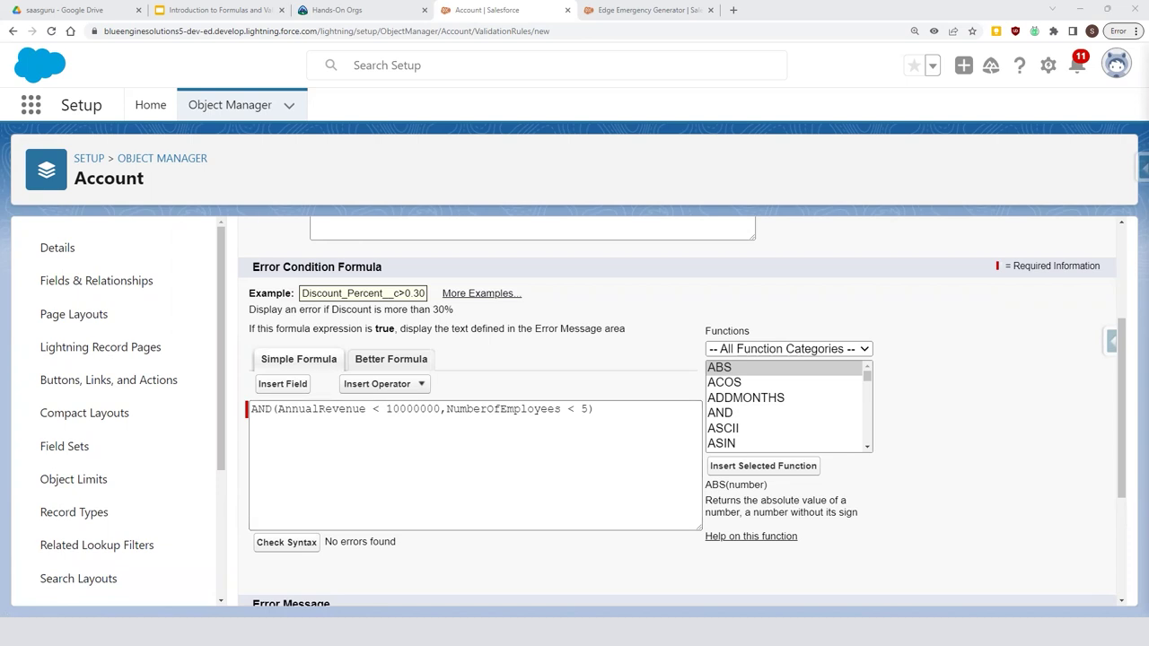
# Split the AND formula so each condition and the closing parenthesis sit on their own line, and check the syntax
pyautogui.click(612, 414)
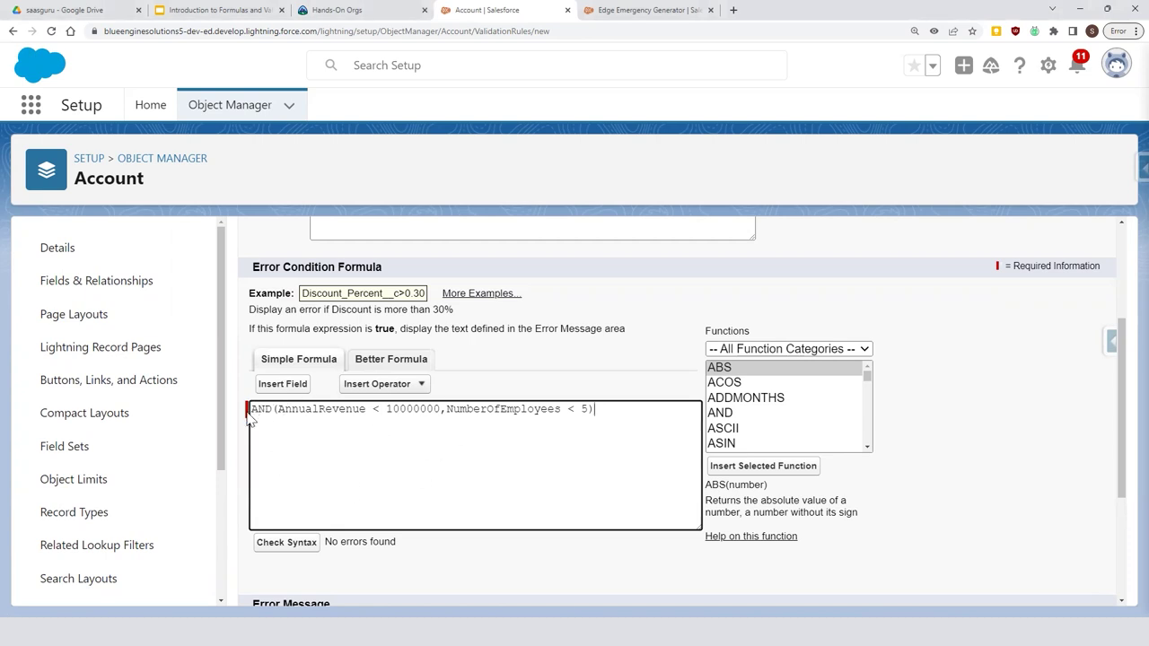
pyautogui.moveTo(608, 418); pyautogui.dragTo(254, 406)
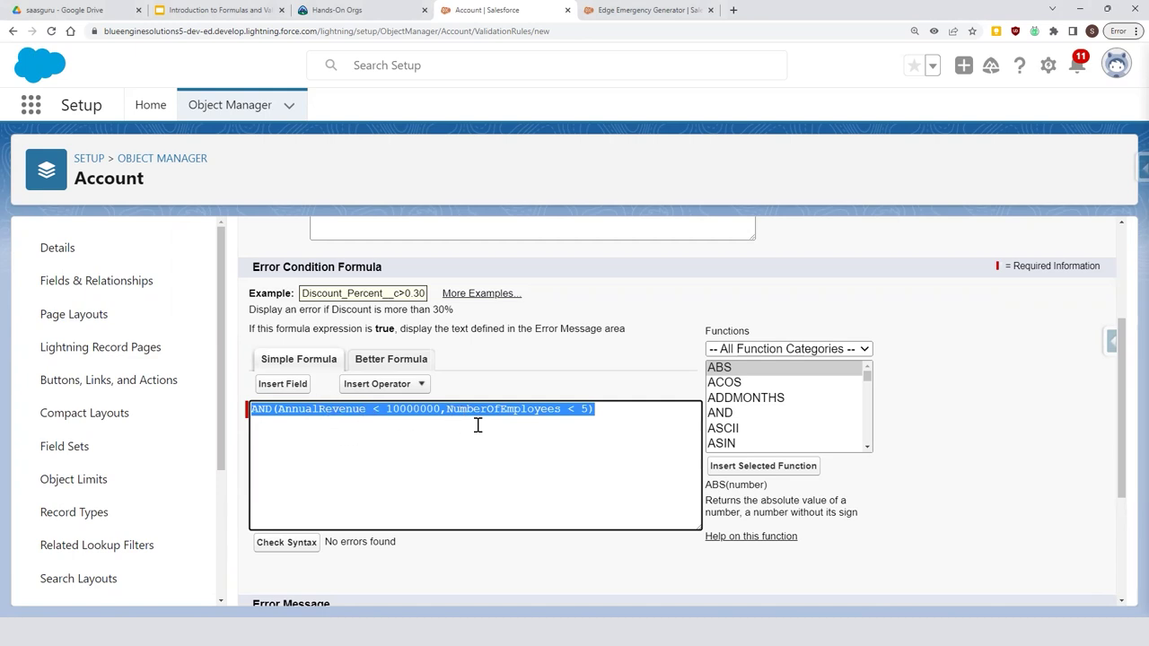
pyautogui.click(626, 426)
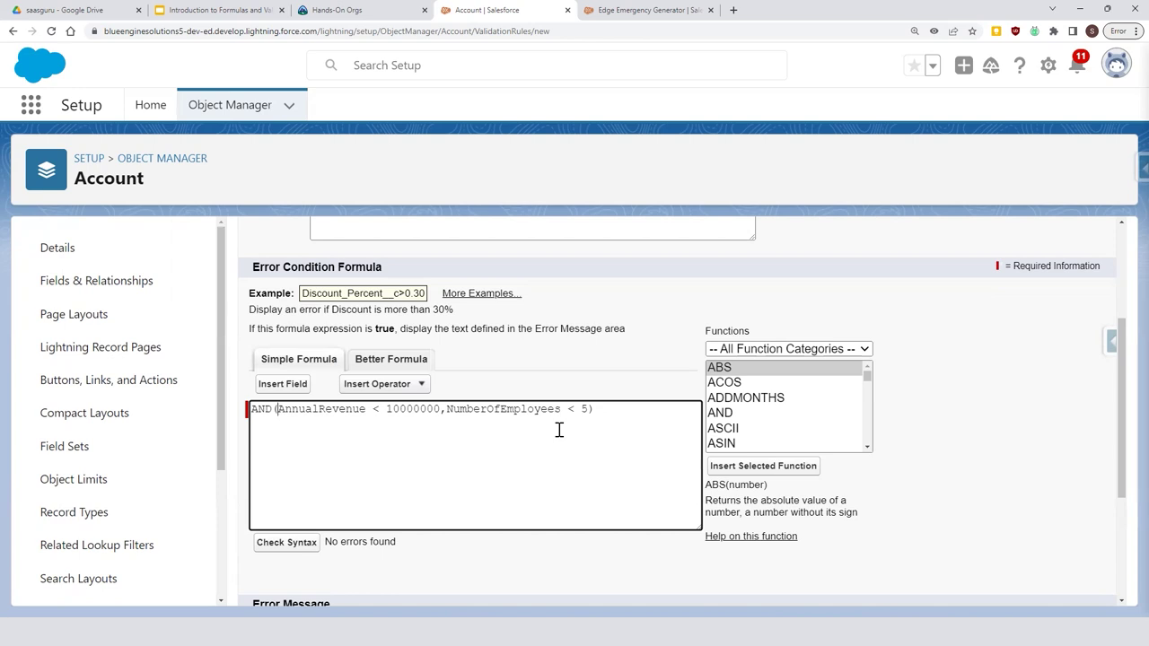
pyautogui.press('Return')
pyautogui.press('Right')
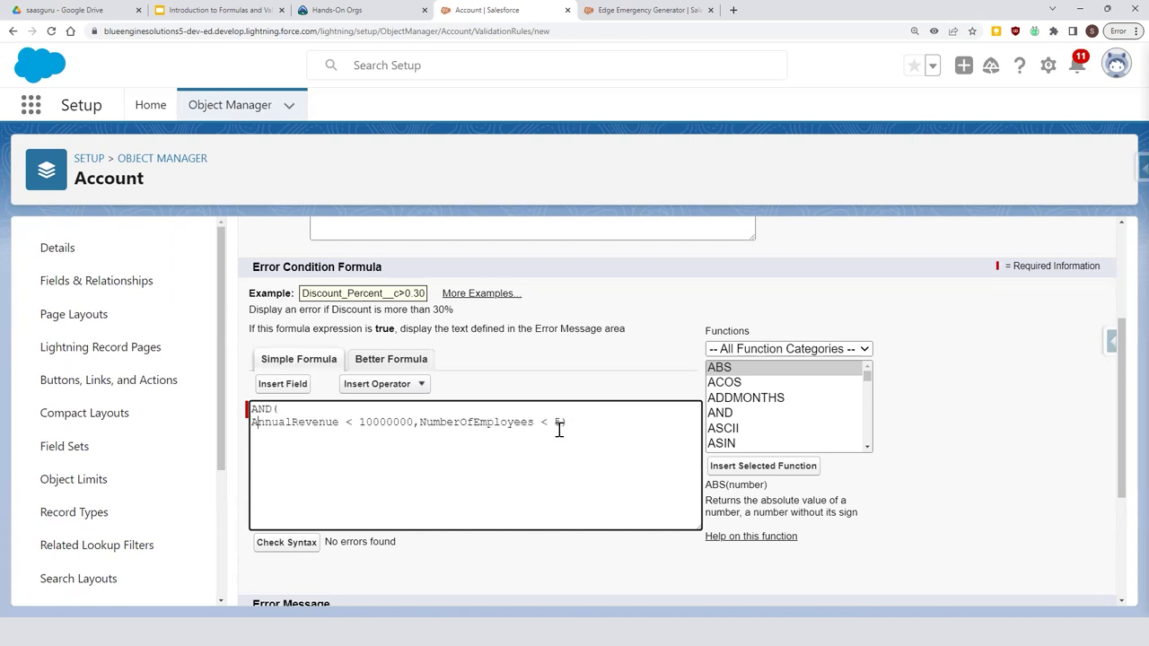
pyautogui.press('Return')
pyautogui.press('Right')
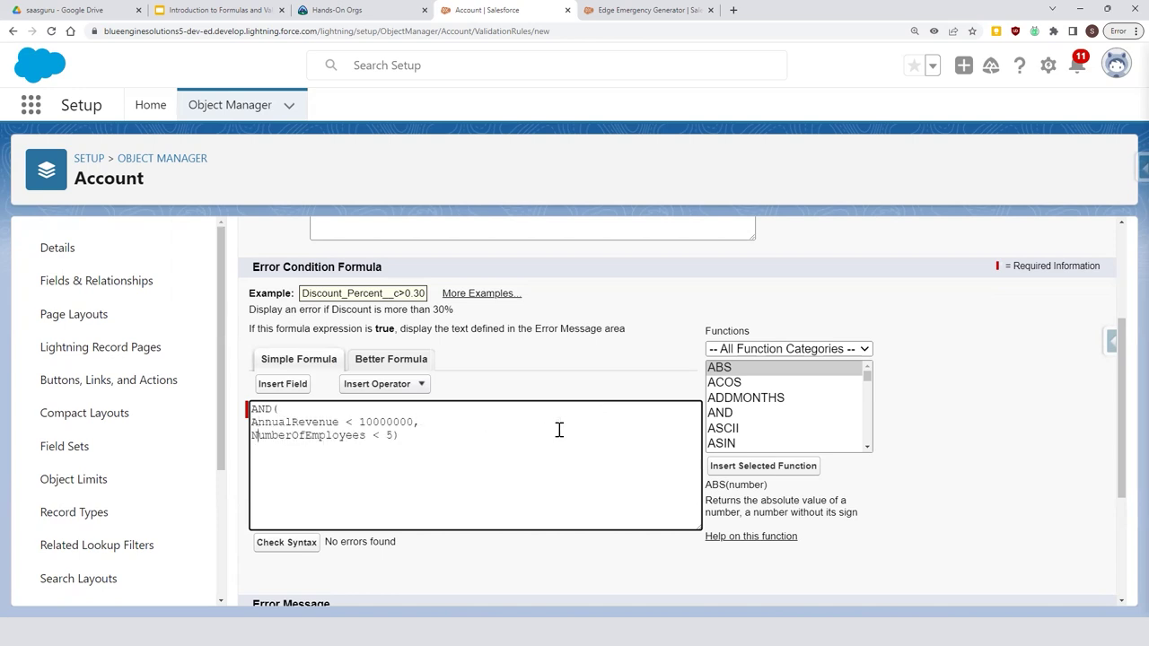
pyautogui.press('Right')
pyautogui.press('Right')
pyautogui.press('Right')
pyautogui.press('Right')
pyautogui.press('Right')
pyautogui.press('Right')
pyautogui.press('Right')
pyautogui.press('Right')
pyautogui.press('Right')
pyautogui.press('Right')
pyautogui.press('Right')
pyautogui.press('Right')
pyautogui.press('Right')
pyautogui.press('Right')
pyautogui.press('Right')
pyautogui.press('Right')
pyautogui.press('Right')
pyautogui.press('Right')
pyautogui.press('Right')
pyautogui.press('Right')
pyautogui.press('Return')
pyautogui.moveTo(290, 411); pyautogui.dragTo(236, 403)
pyautogui.moveTo(257, 447); pyautogui.dragTo(248, 448)
pyautogui.click(349, 459)
pyautogui.click(310, 548)
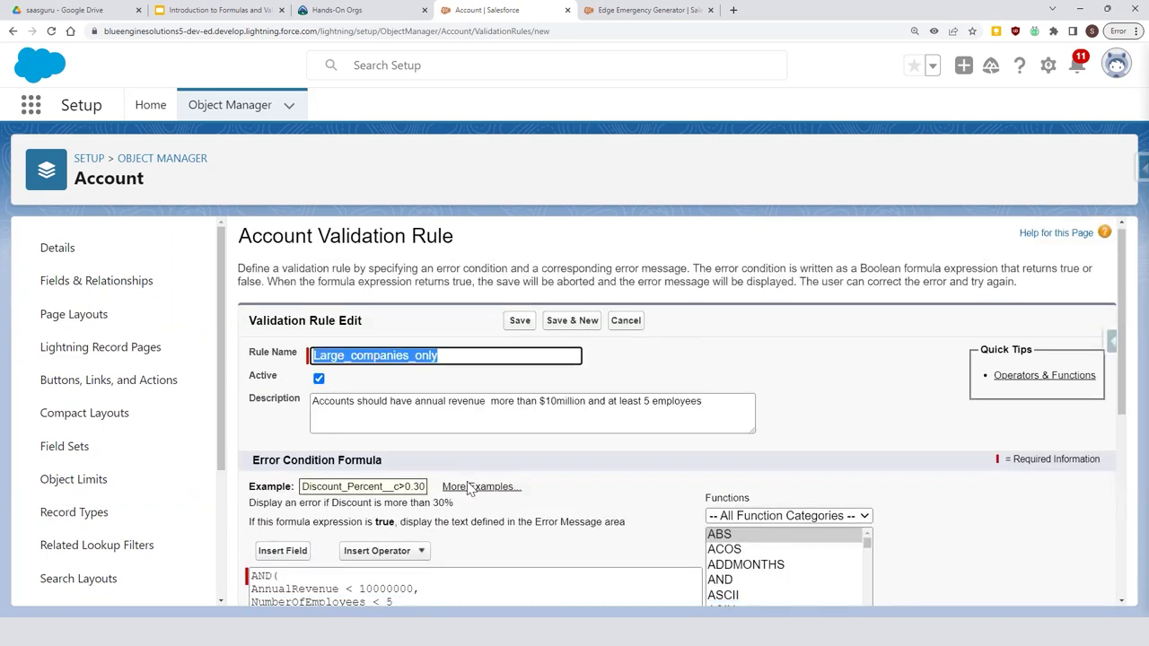
# Add the comment /* $10 million */ on its own line above the AnnualRevenue condition and check the formula's syntax
pyautogui.scroll(-5, 321, 374)
pyautogui.scroll(3, 428, 408)
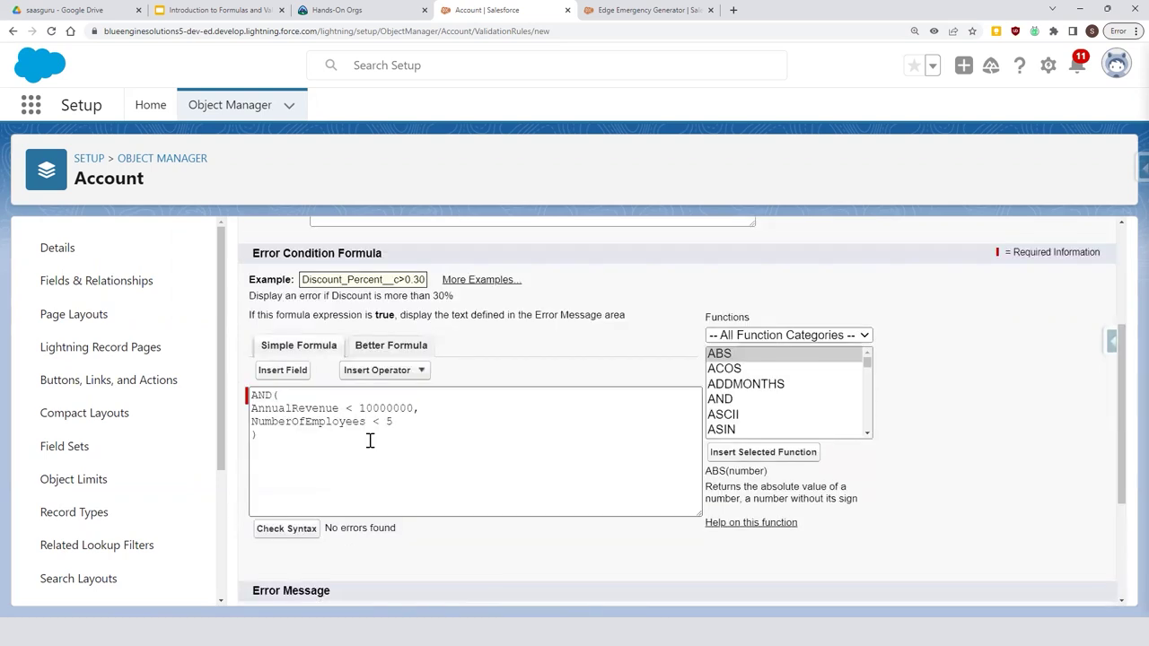
pyautogui.click(295, 395)
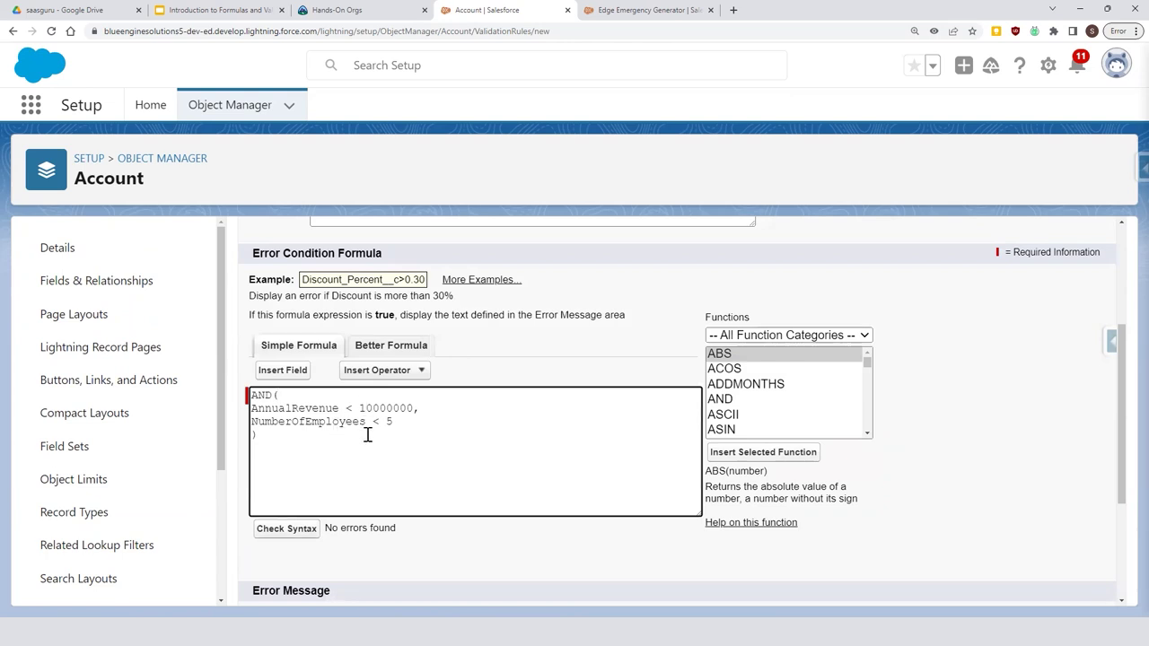
pyautogui.press('Return')
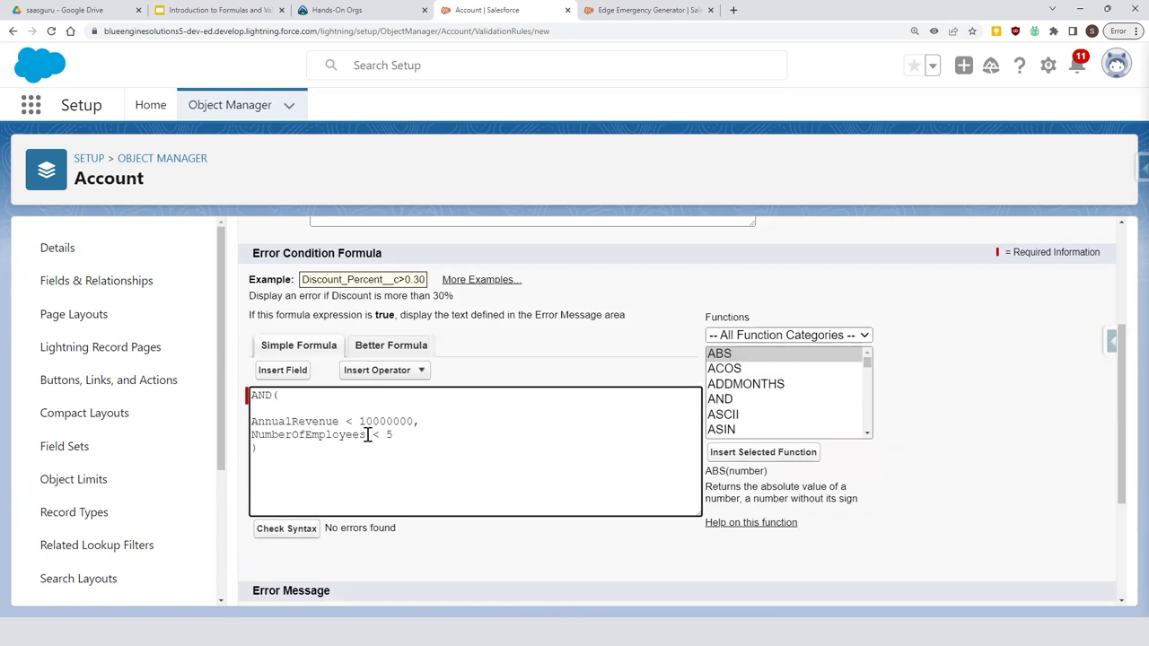
pyautogui.write('/')
pyautogui.write('*')
pyautogui.write(' 1')
pyautogui.write('$')
pyautogui.doubleClick(378, 421)
pyautogui.click(304, 406)
pyautogui.write('10 million */')
pyautogui.click(373, 422)
pyautogui.click(274, 530)
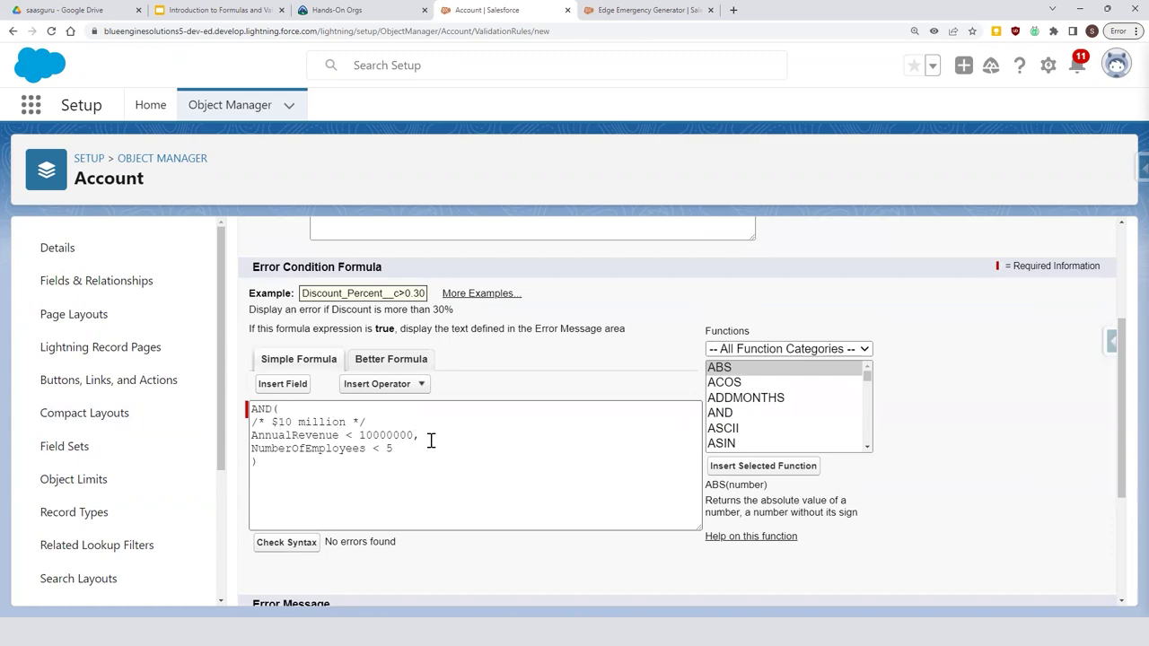
# Enter the two-line error message "We only deal with big business. Revenue should be > 10 million, there should be at least 5 employees" and save the rule
pyautogui.scroll(-2, 431, 440)
pyautogui.scroll(2, 431, 440)
pyautogui.hotkey('ctrl', '-')
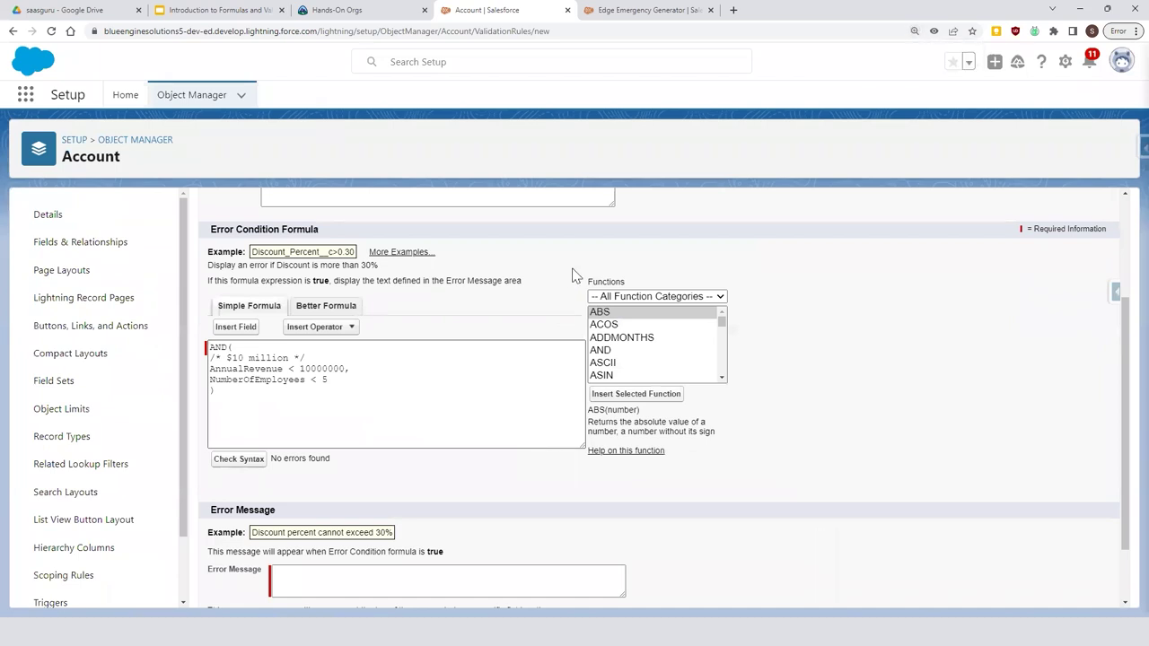
pyautogui.scroll(-1, 373, 451)
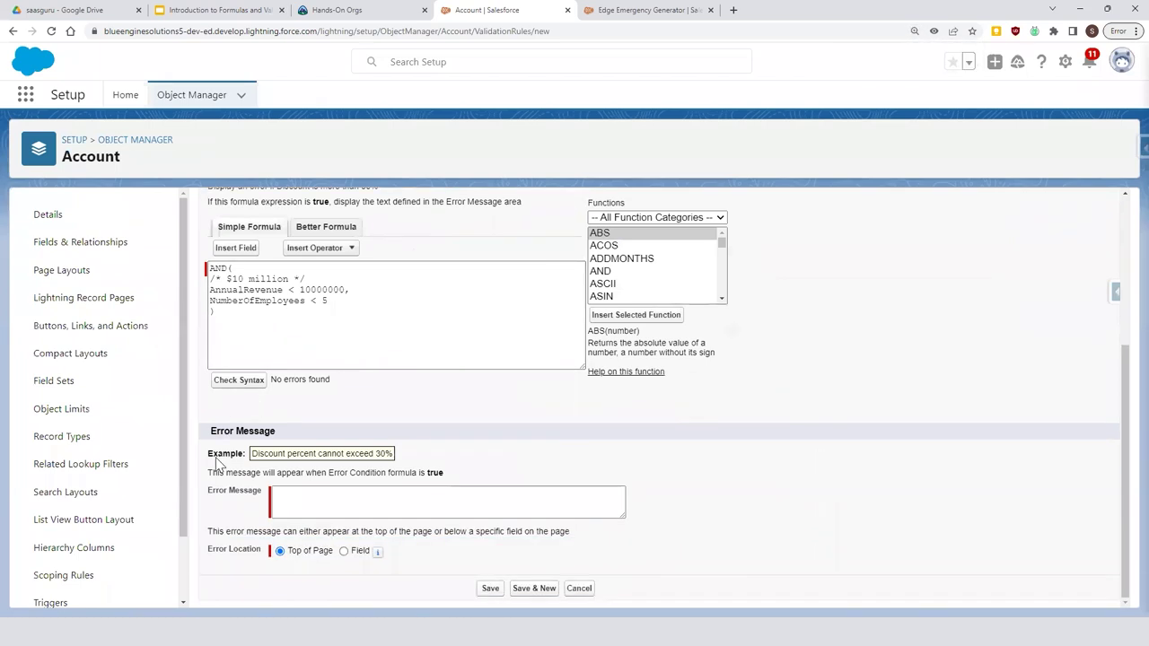
pyautogui.click(334, 503)
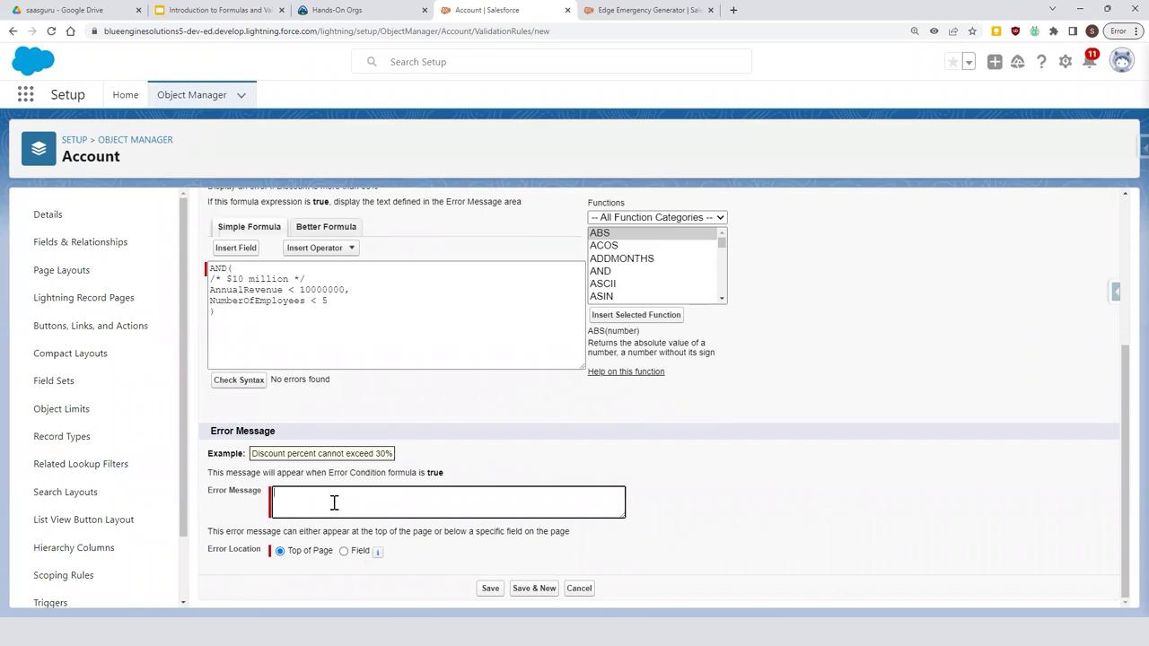
pyautogui.write('We only deal with big business')
pyautogui.write('business. Re')
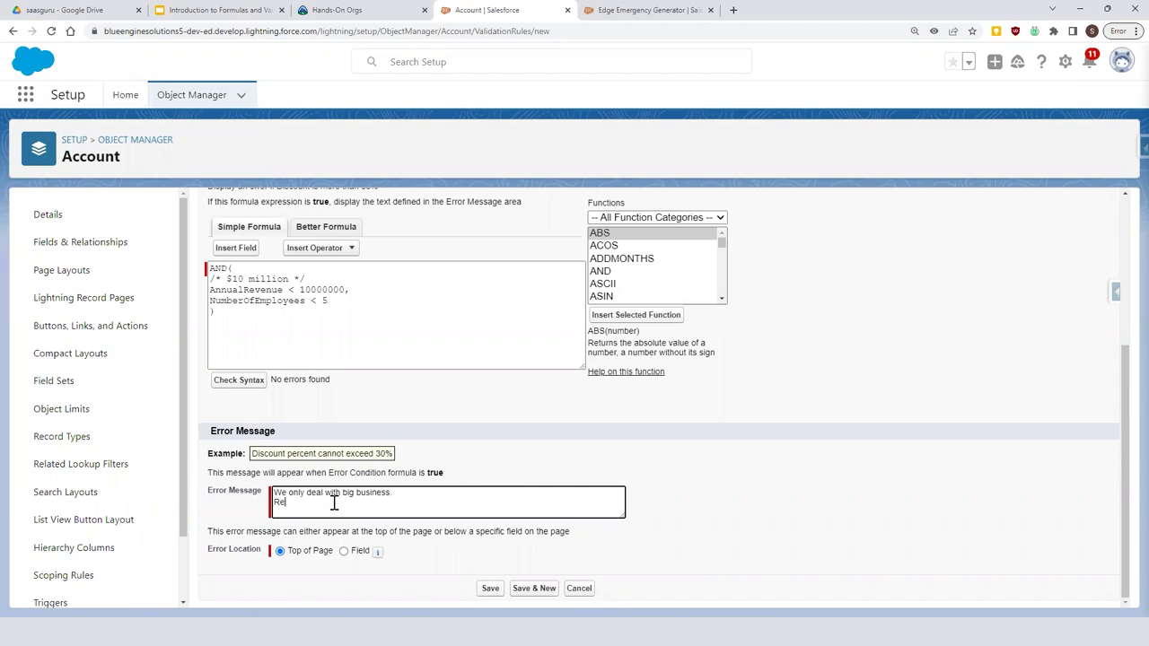
pyautogui.write('venue should be > 10 milli')
pyautogui.write('on, there should be at least 5 employees')
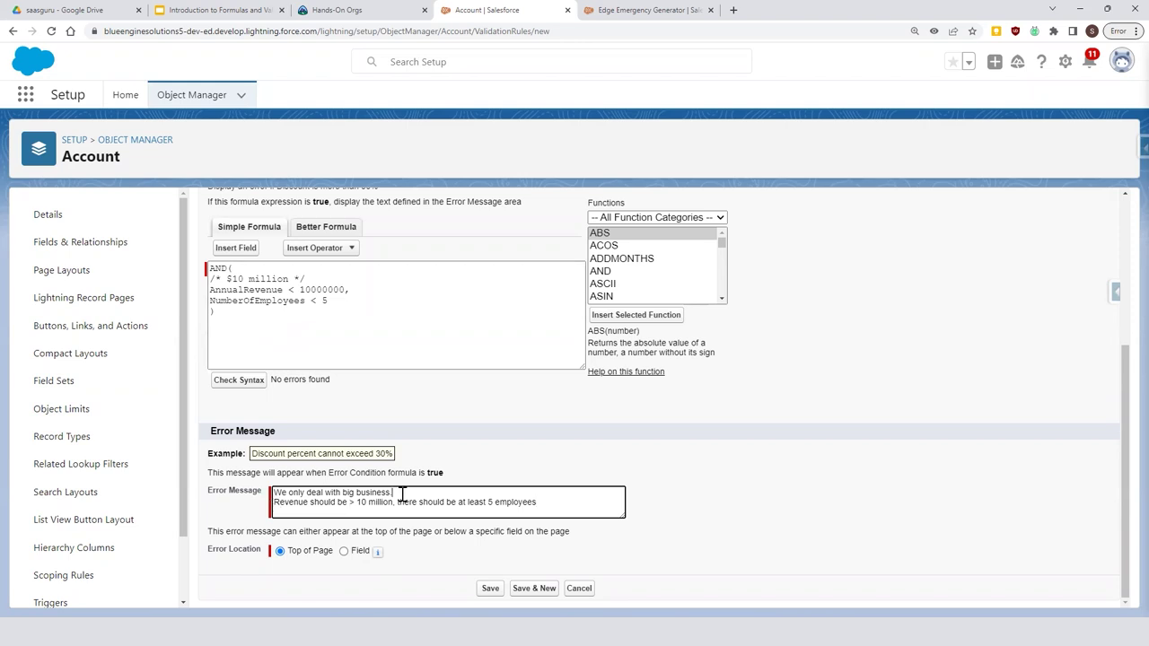
pyautogui.hotkey('shift', 'Home')
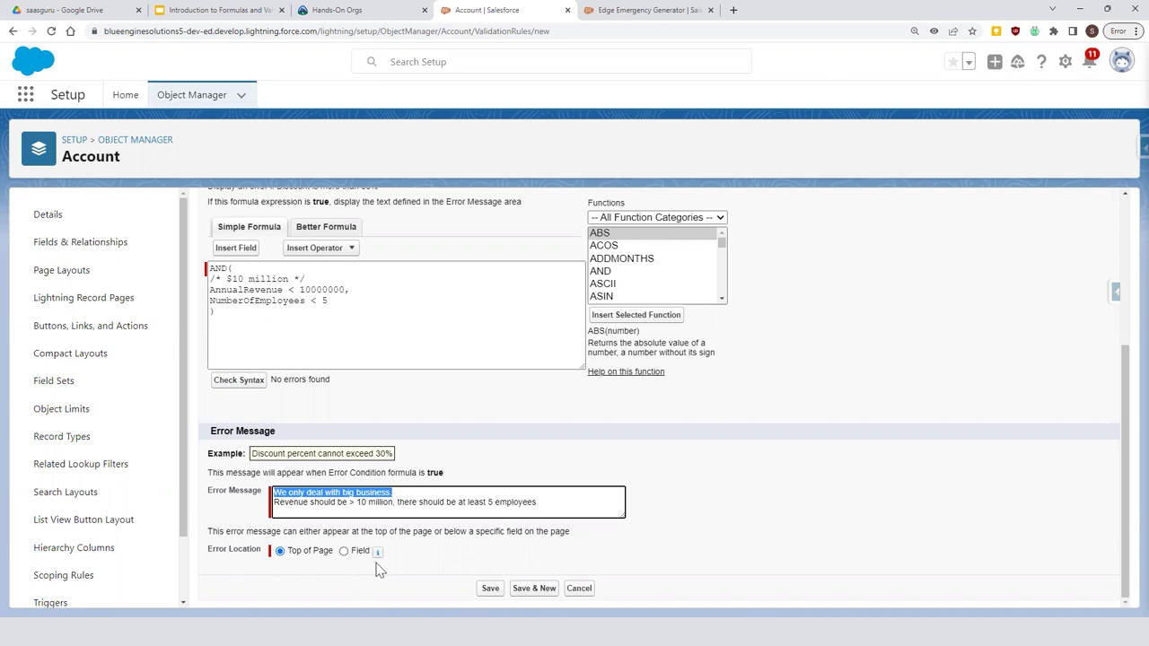
pyautogui.click(490, 589)
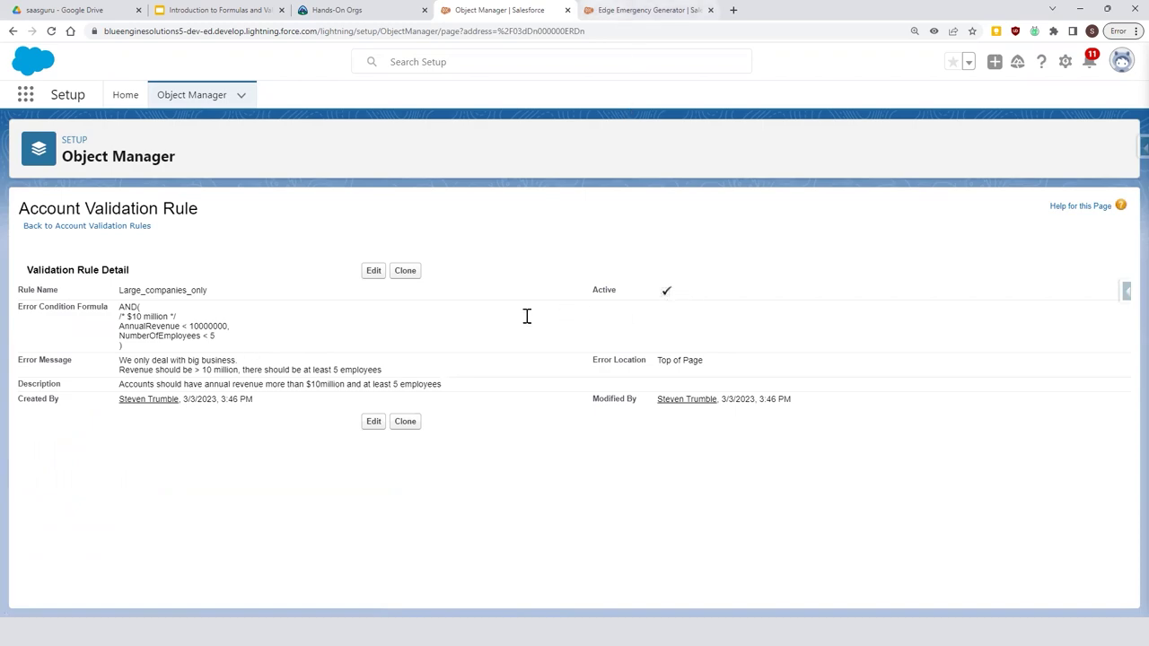
# Open the Edge Communications account from the Edge Emergency Generator opportunity and display the account's details
pyautogui.hotkey('ctrl', 'Tab')
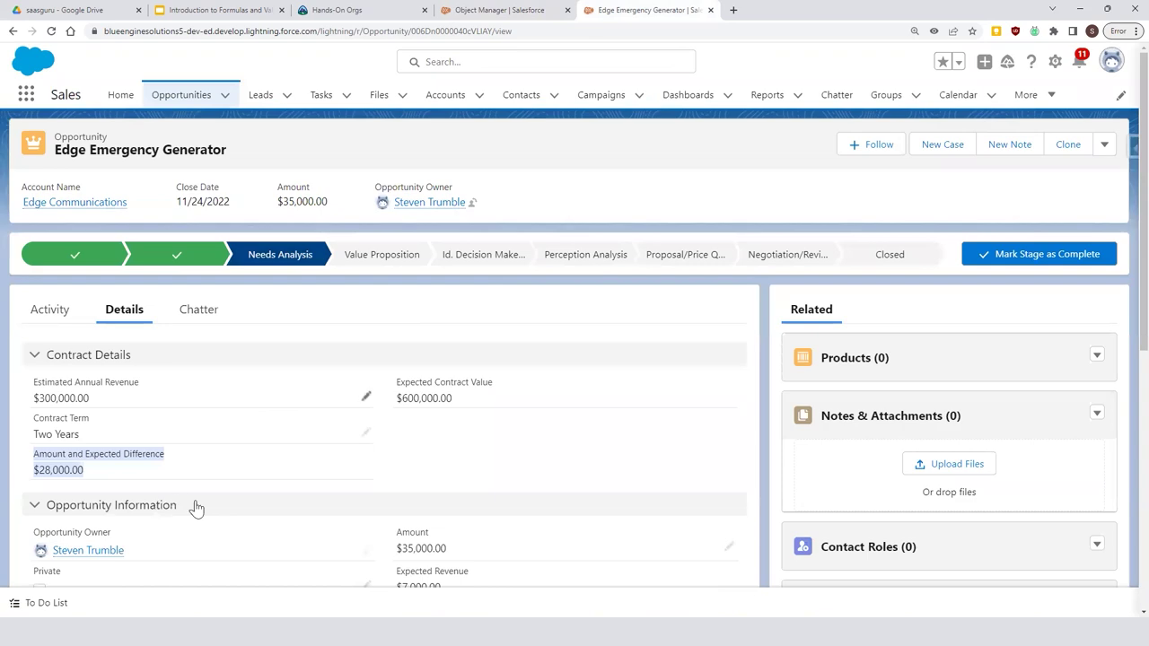
pyautogui.scroll(-2, 215, 485)
pyautogui.click(79, 465)
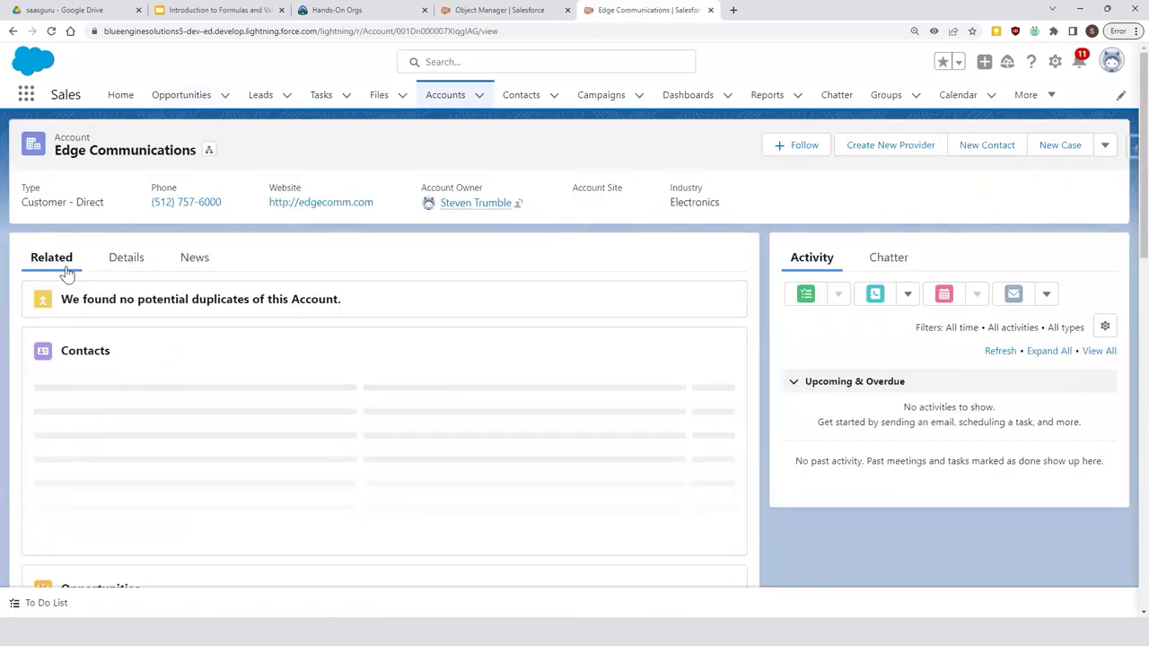
pyautogui.click(125, 257)
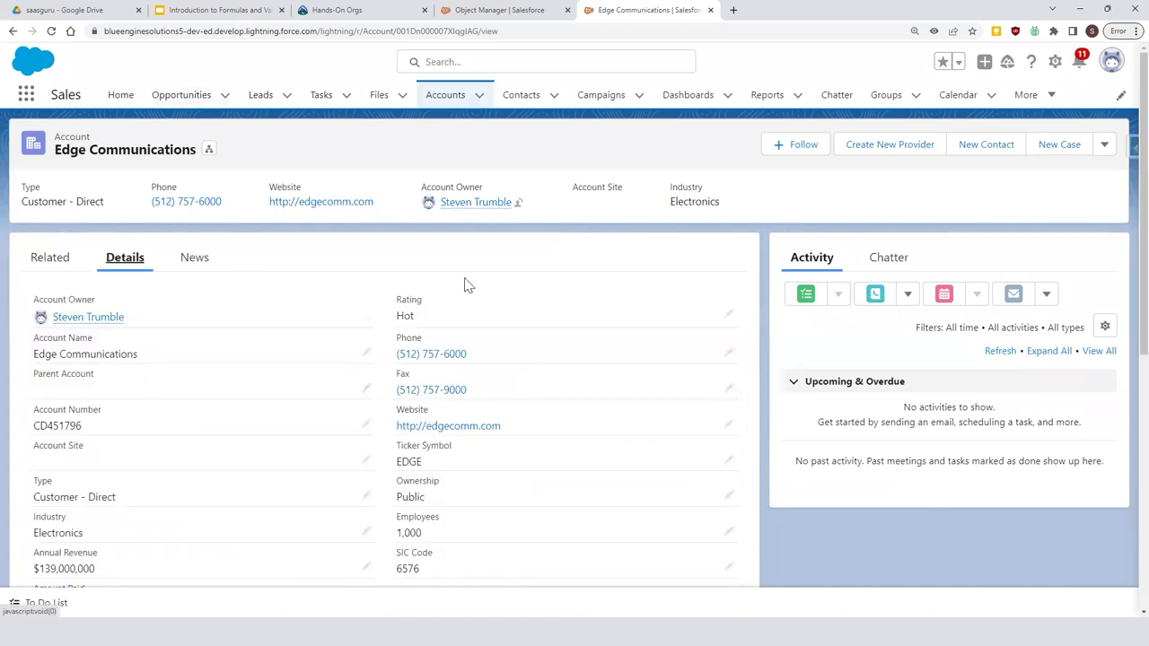
# Recheck the Large_companies_only rule's conditions, and set the Edge Communications account's employees to 3 and save
pyautogui.scroll(-2, 422, 296)
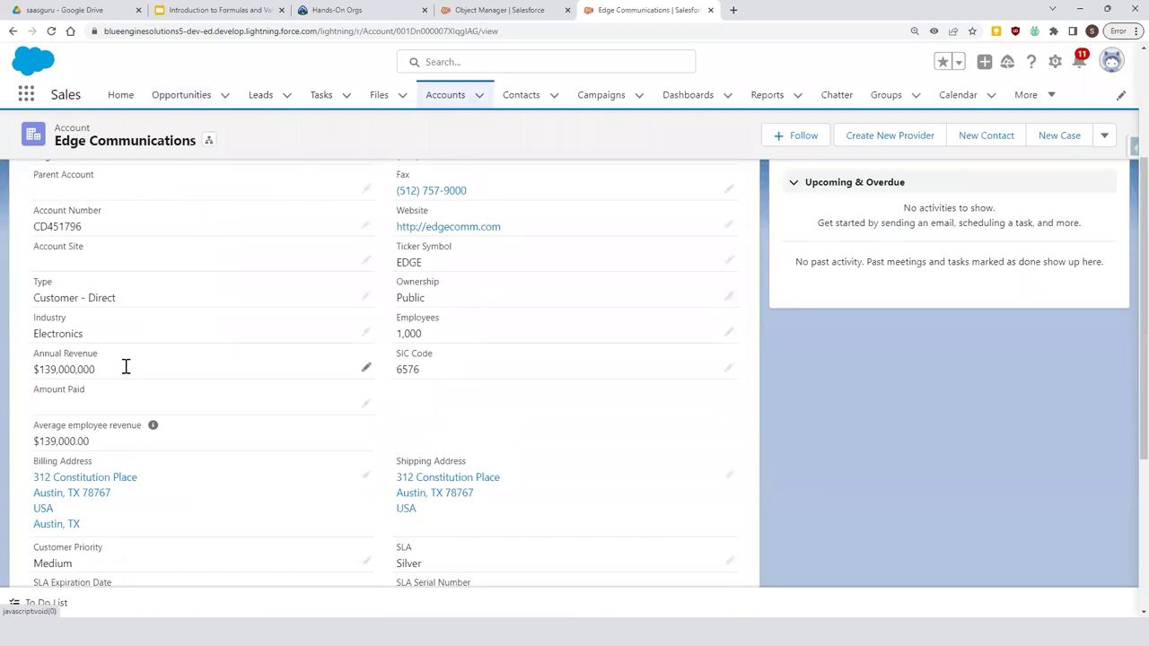
pyautogui.click(730, 334)
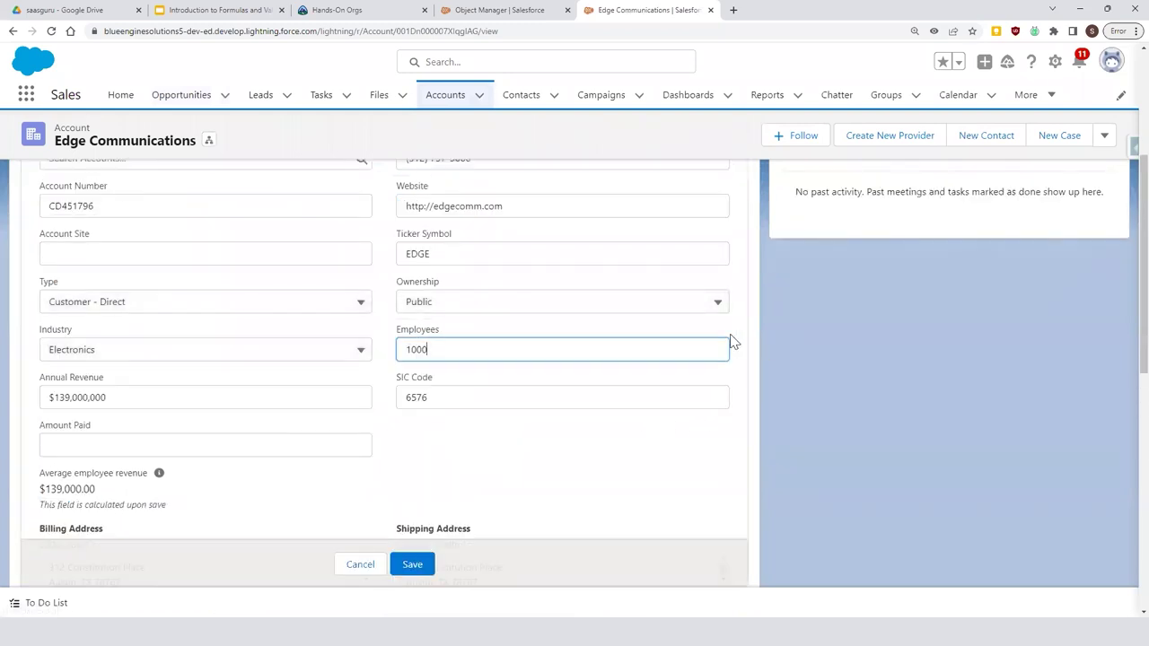
pyautogui.click(500, 10)
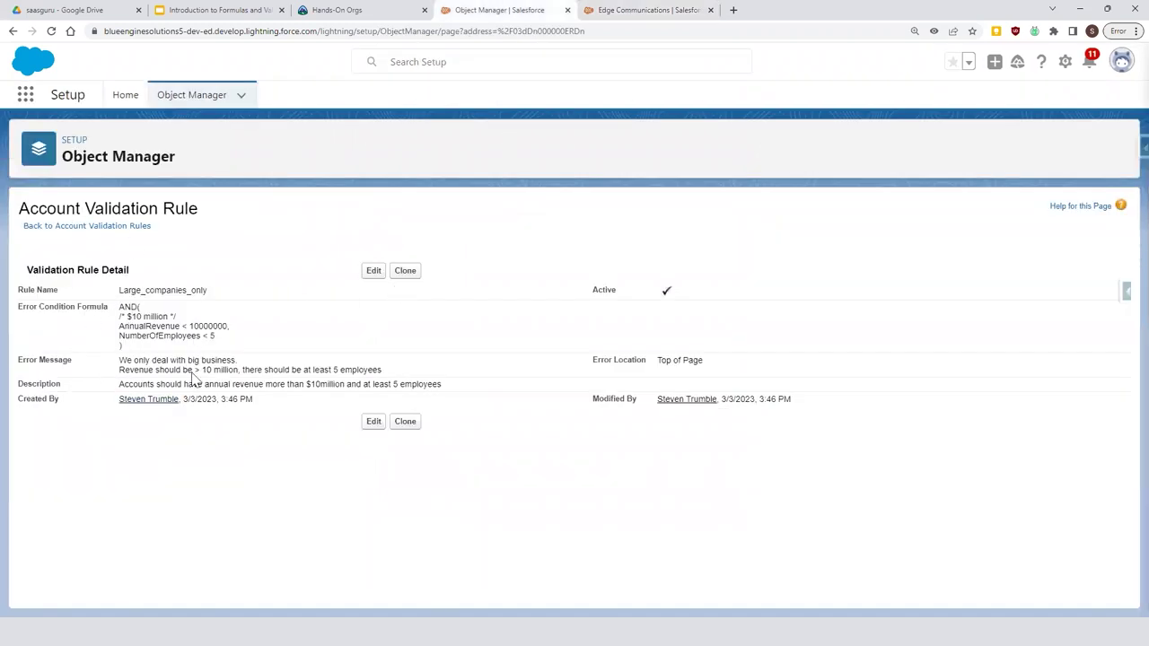
pyautogui.click(662, 13)
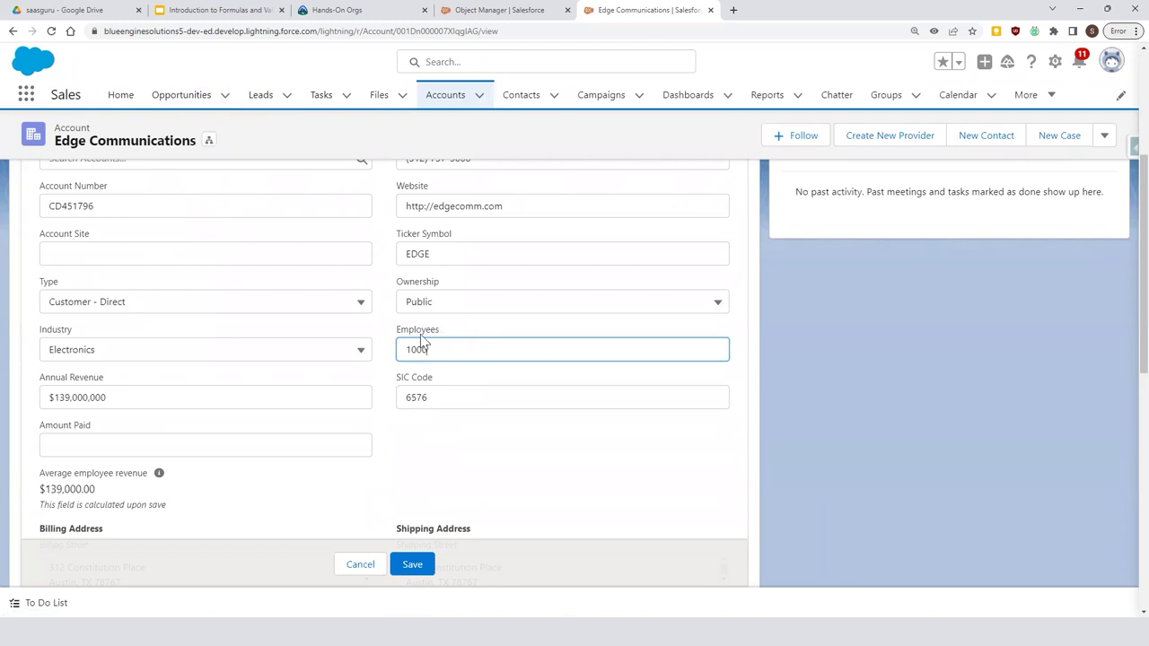
pyautogui.moveTo(438, 346); pyautogui.dragTo(359, 359)
pyautogui.write('0')
pyautogui.click(412, 564)
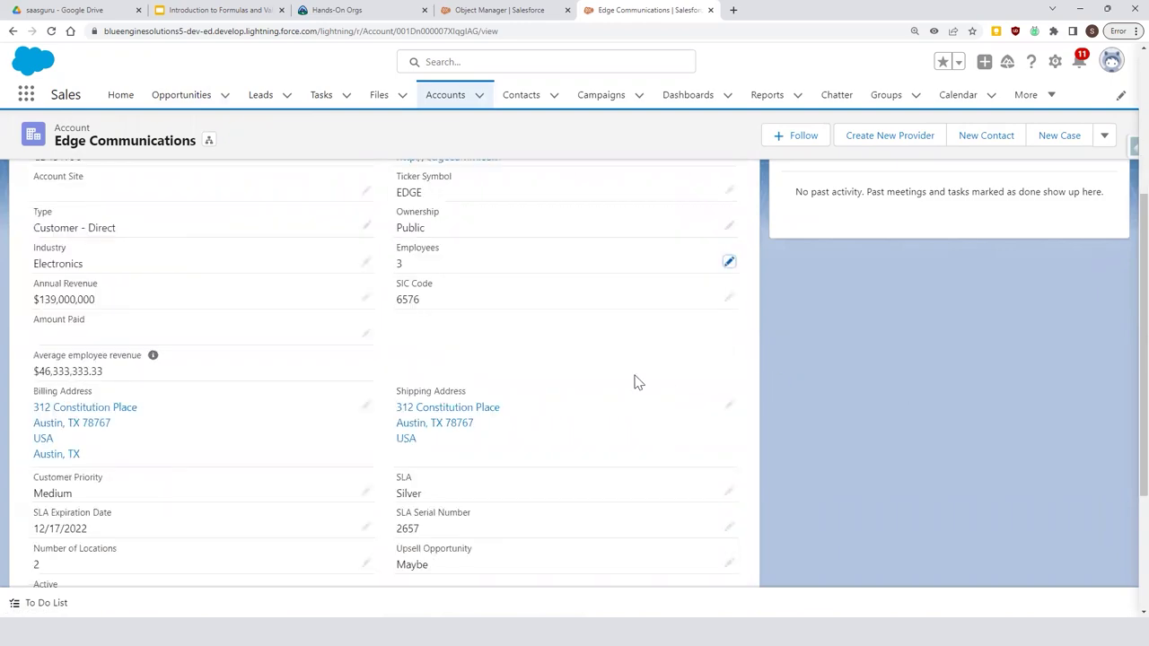
# Test the rule by trying to save an annual revenue of 50 on Edge Communications, and save 15000000 instead
pyautogui.scroll(-2, 286, 447)
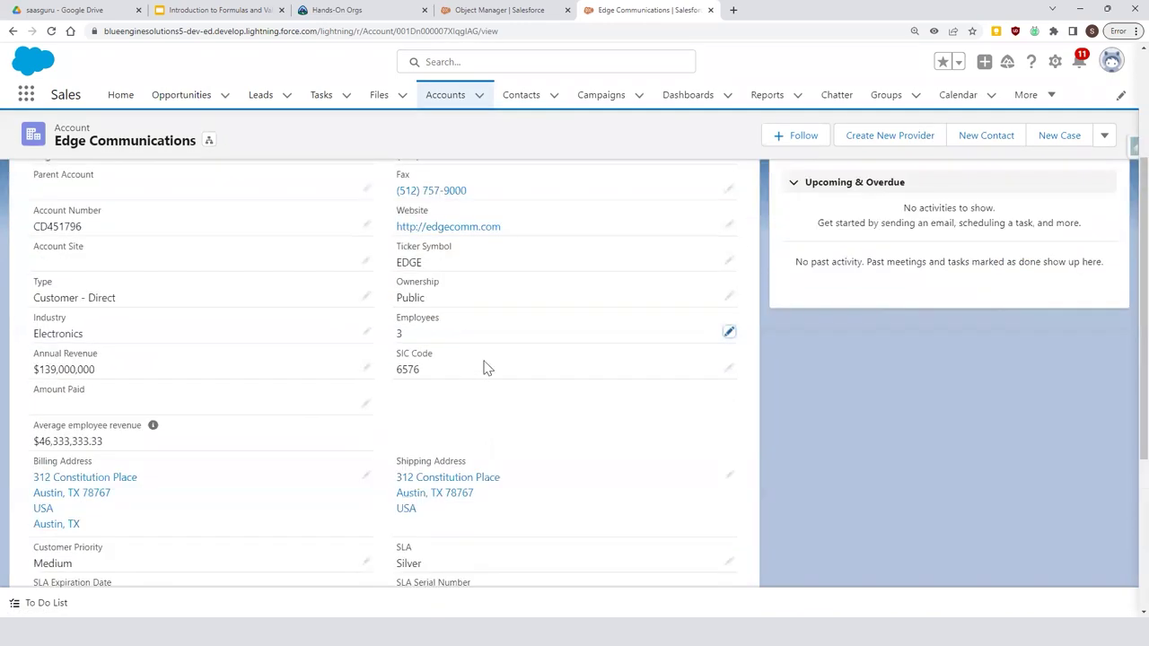
pyautogui.click(367, 371)
pyautogui.doubleClick(72, 379)
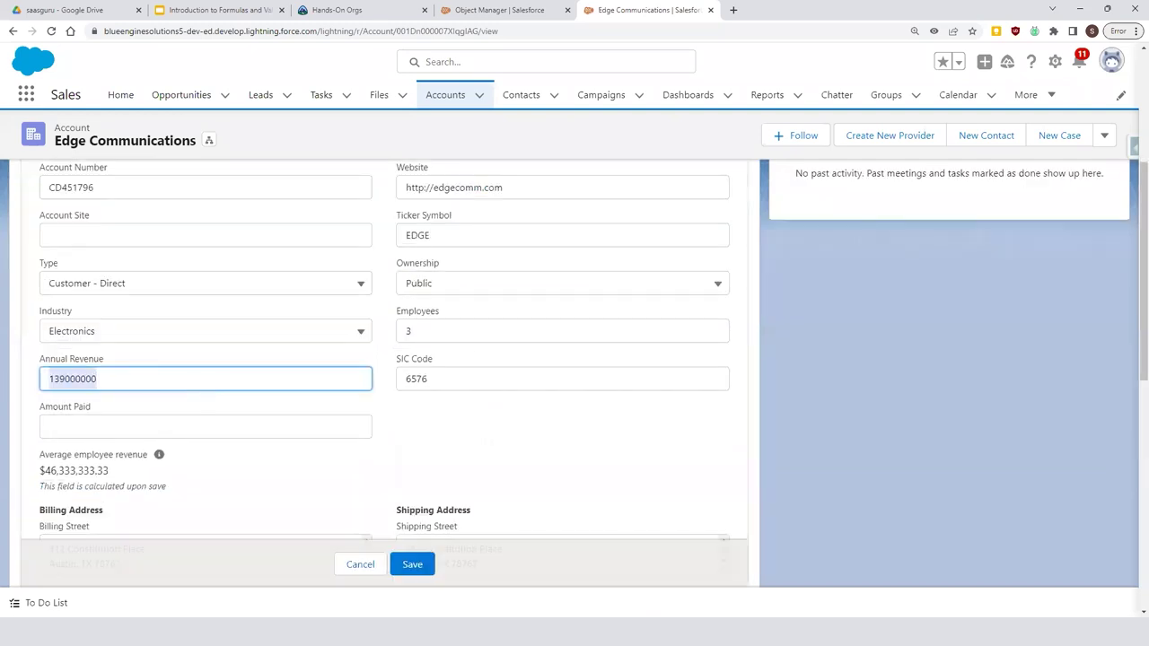
pyautogui.write('50')
pyautogui.click(412, 564)
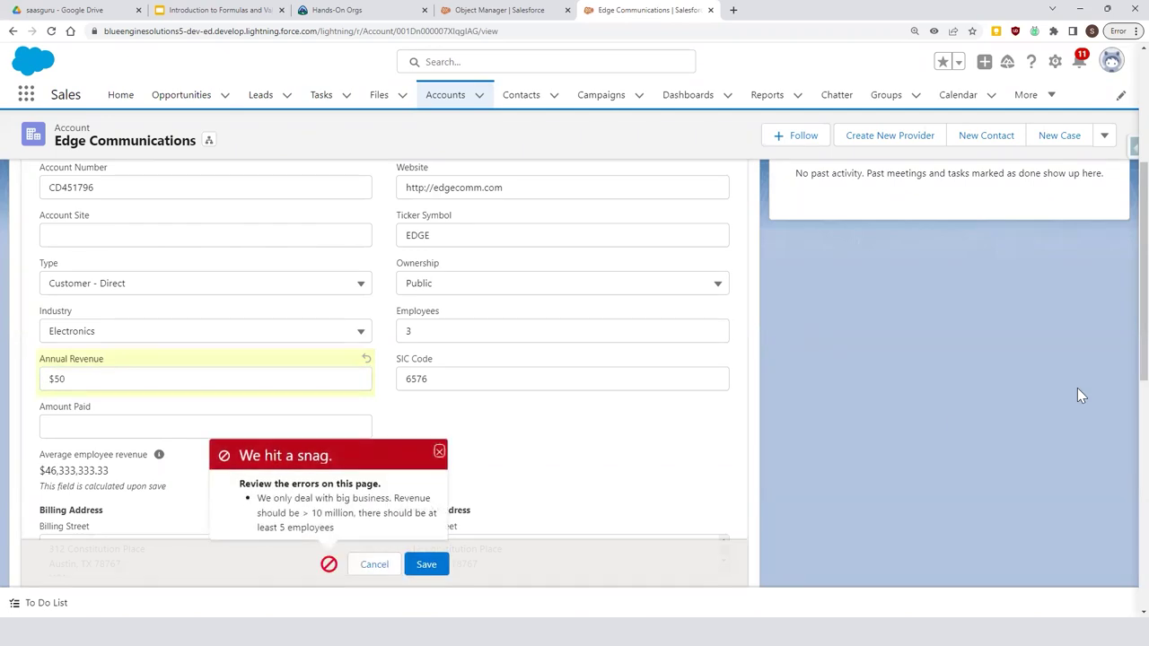
pyautogui.click(54, 379)
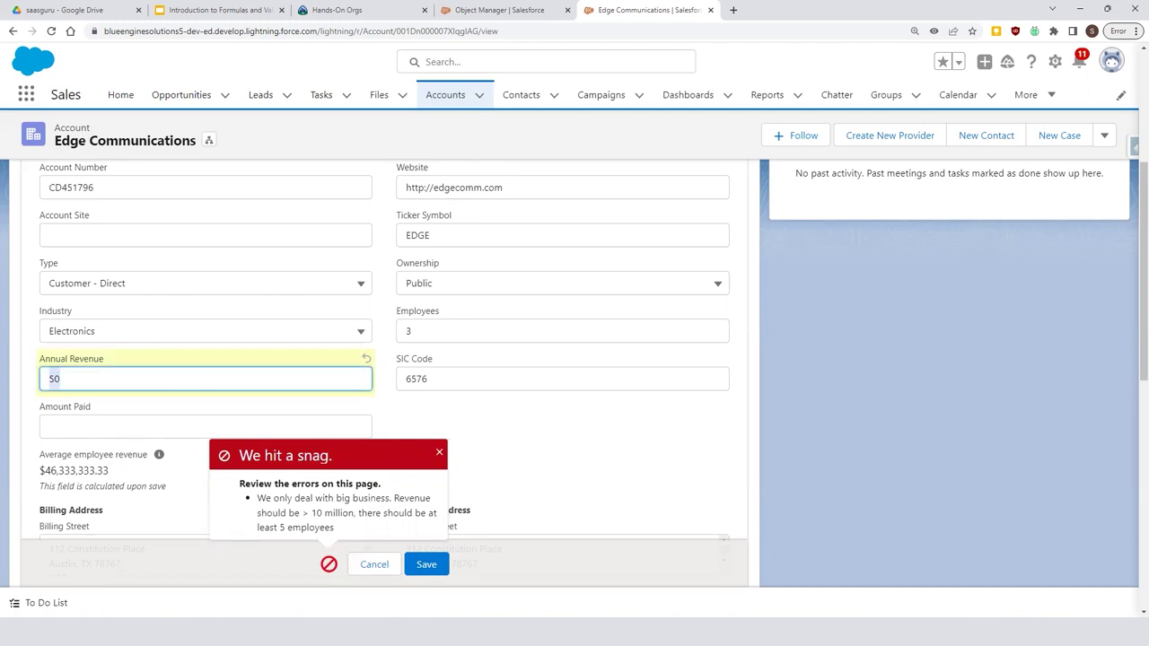
pyautogui.write('15000000')
pyautogui.click(427, 564)
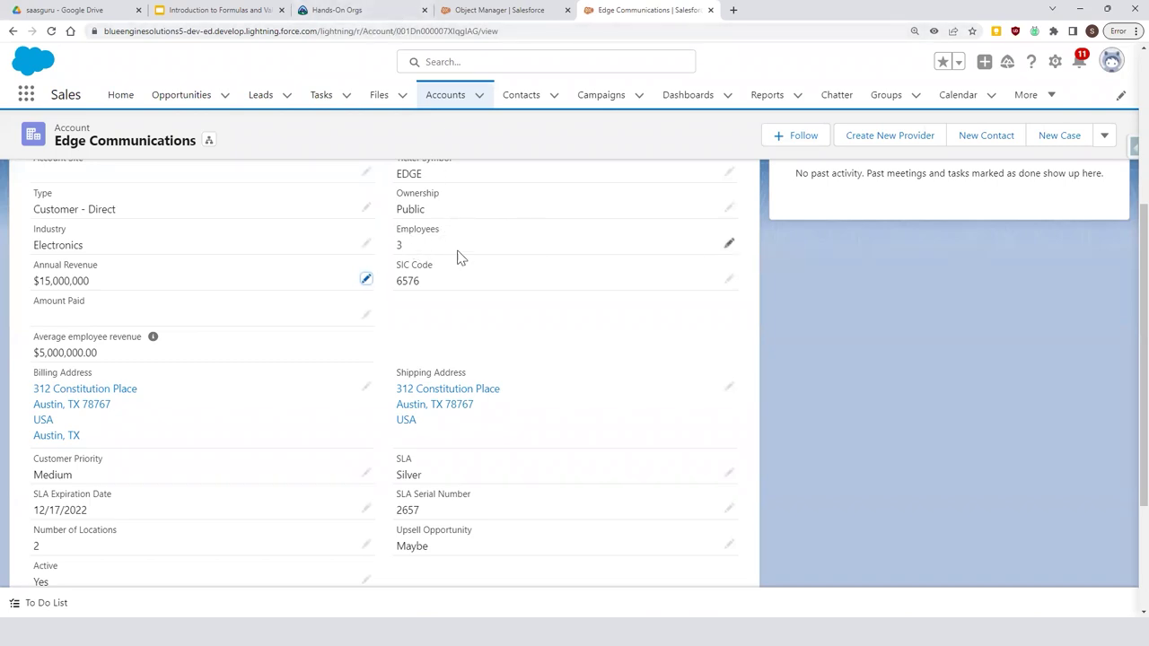
# Set the Edge Communications employees to 2 and save, and change its annual revenue to 150000000 and save again
pyautogui.click(730, 245)
pyautogui.press('BackSpace')
pyautogui.write('2')
pyautogui.click(430, 566)
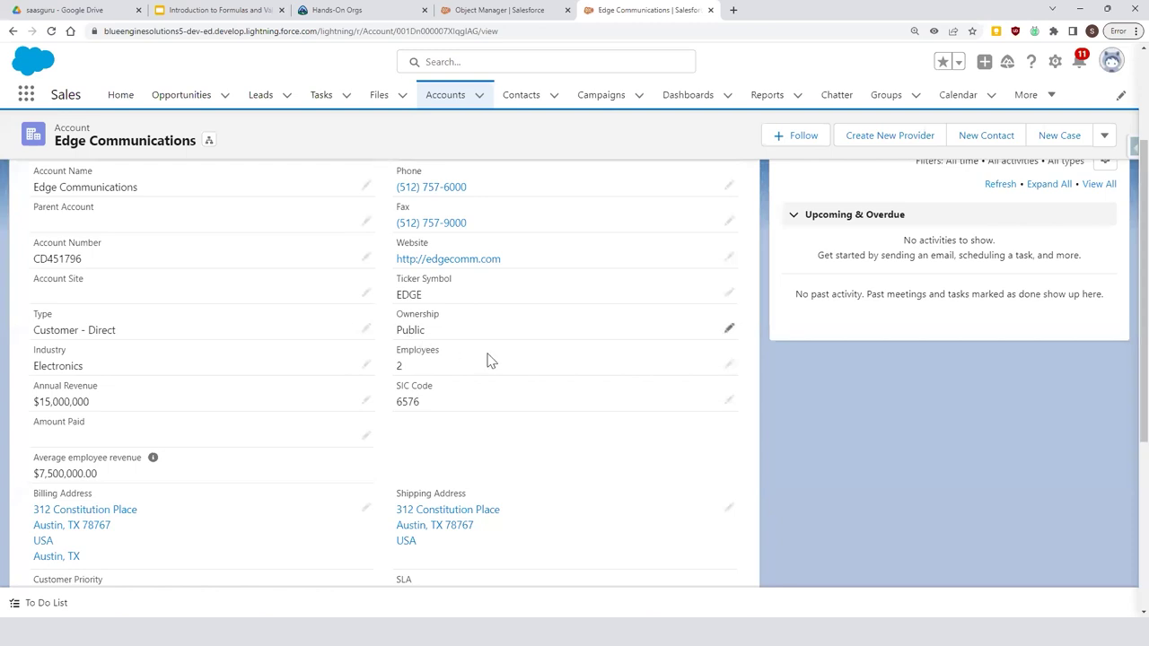
pyautogui.click(367, 403)
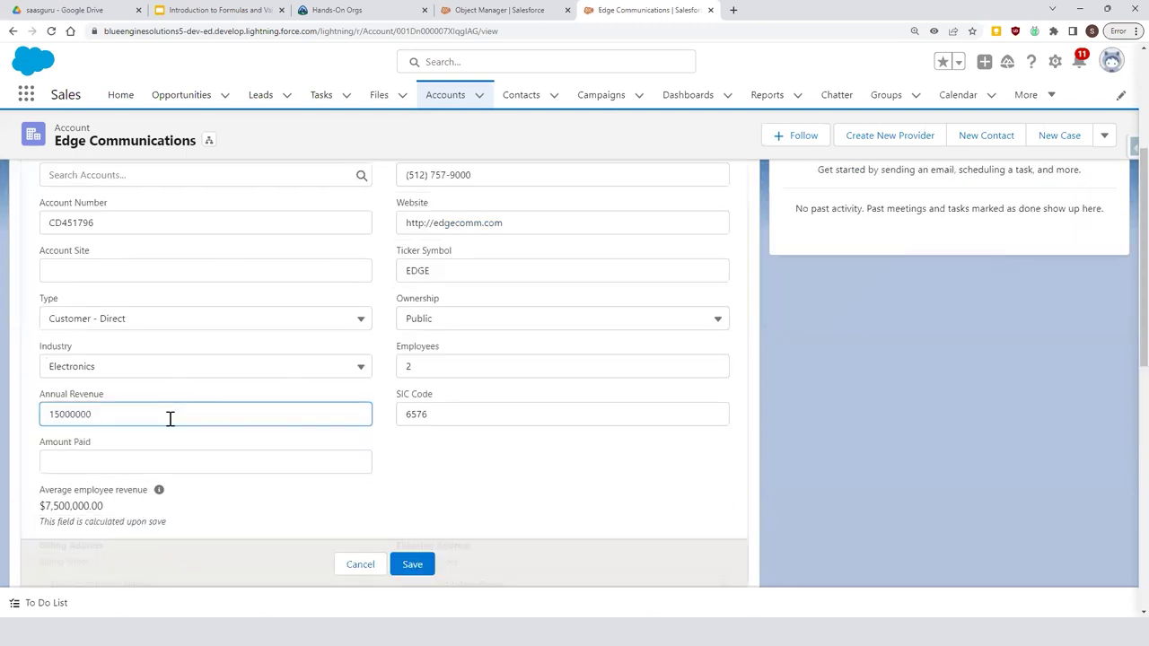
pyautogui.write('0')
pyautogui.click(412, 564)
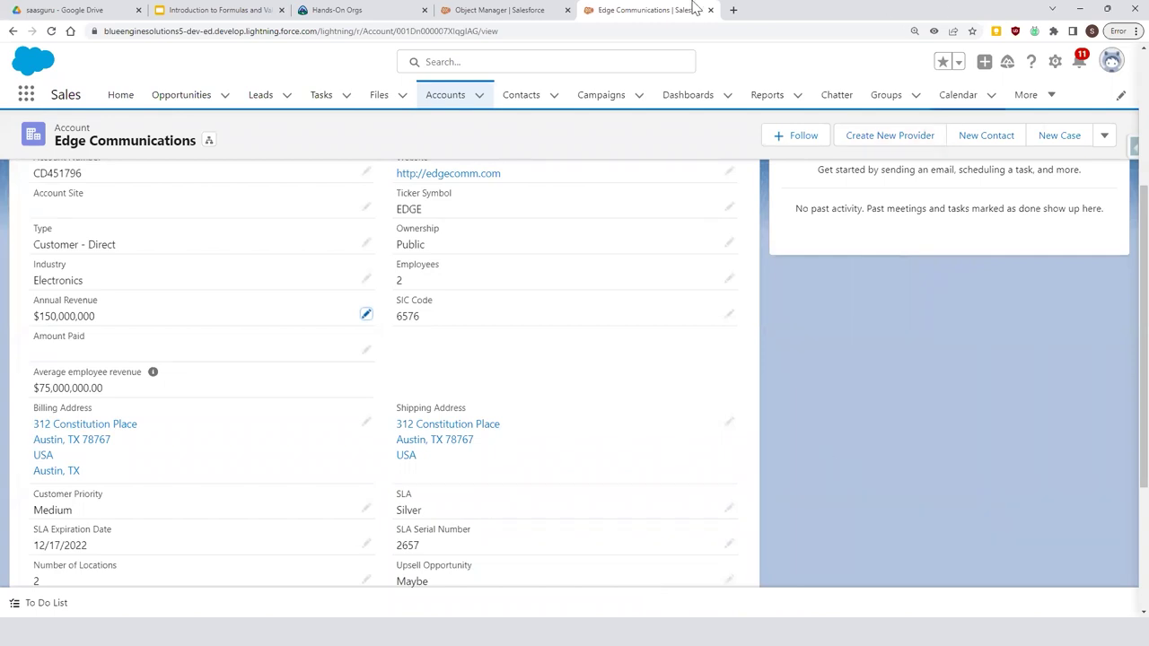
# In the Google Slides deck, review the validation rule requirement and the AND and OR definitions under Common Logical Functions
pyautogui.click(177, 9)
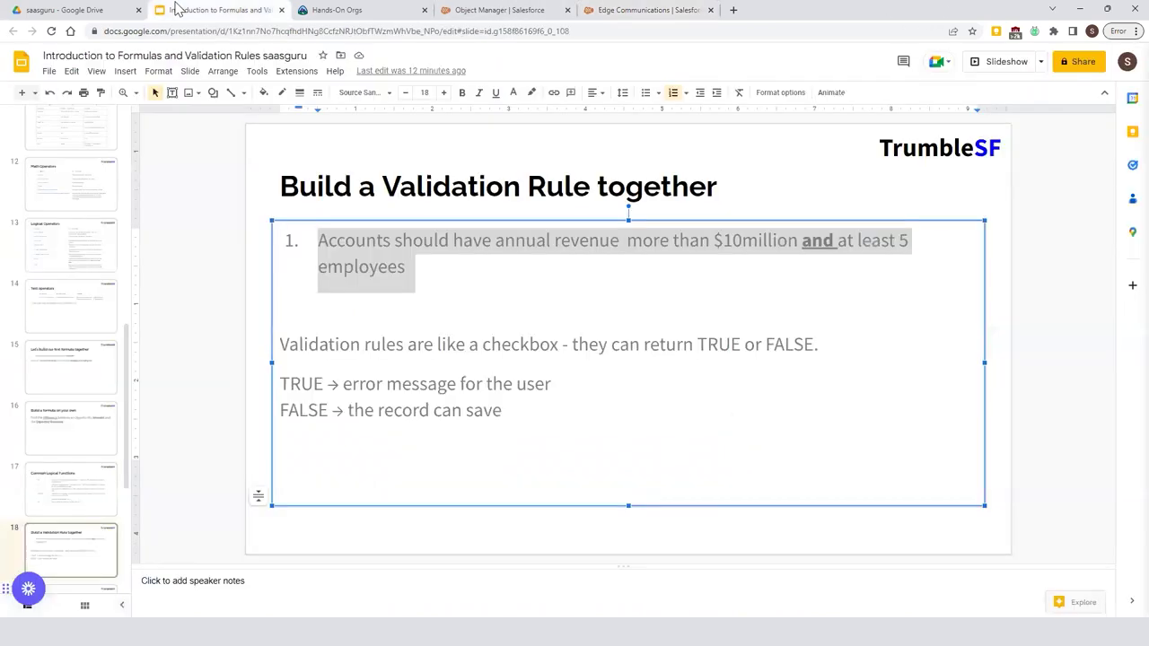
pyautogui.click(582, 299)
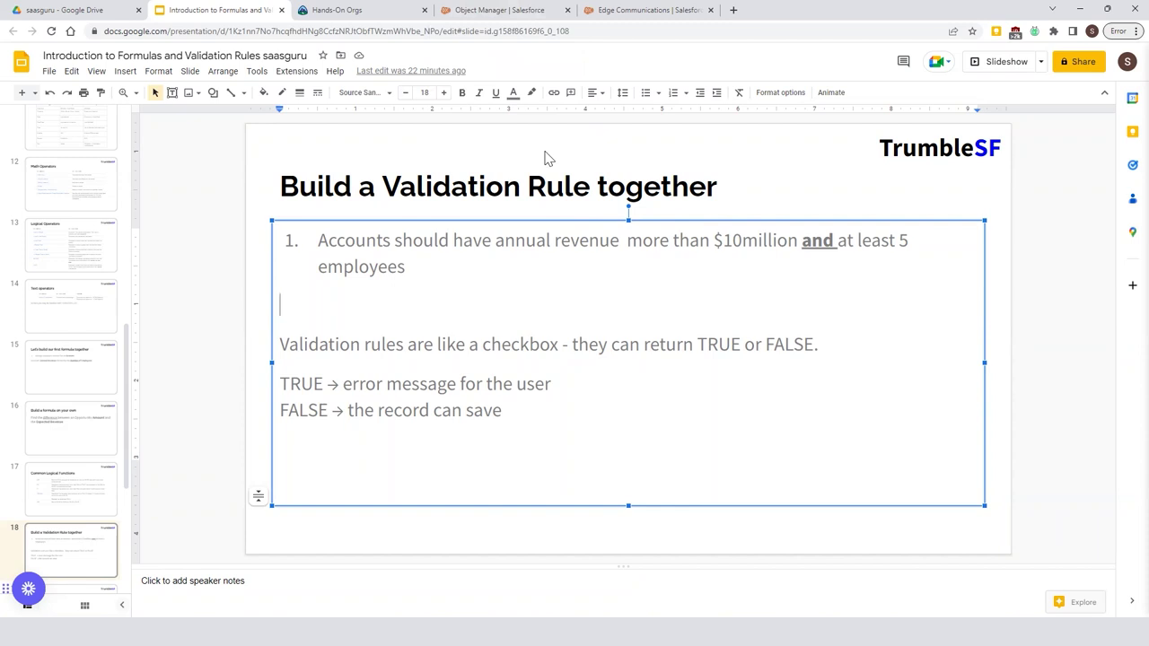
pyautogui.click(91, 478)
pyautogui.moveTo(457, 258); pyautogui.dragTo(692, 269)
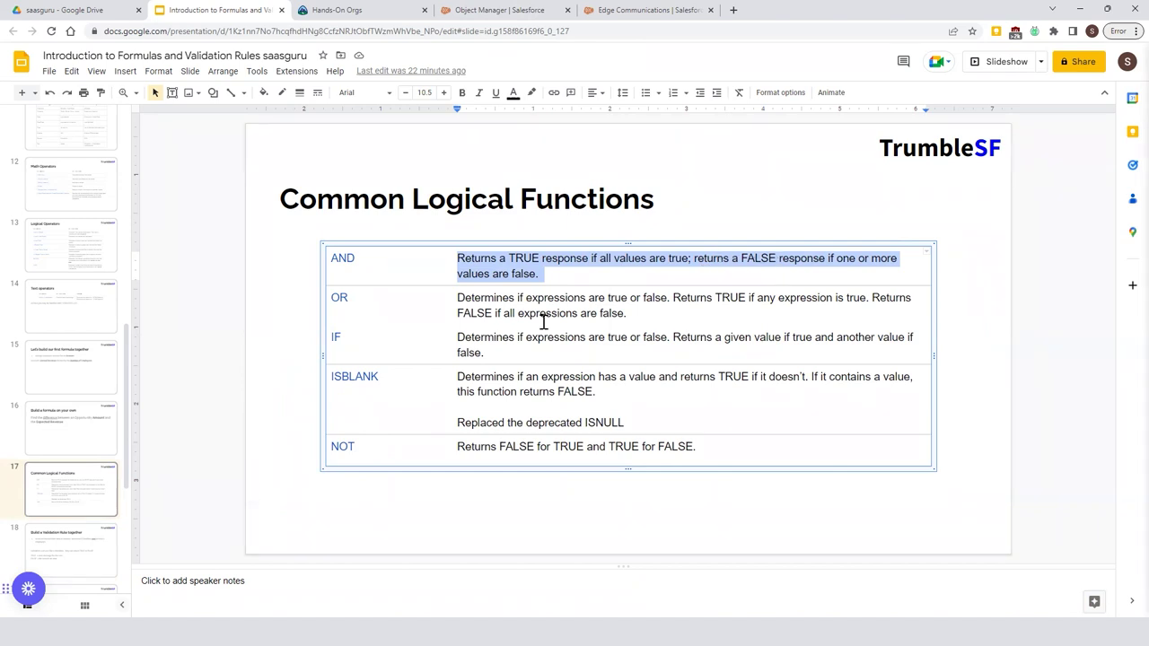
pyautogui.moveTo(458, 299); pyautogui.dragTo(588, 299)
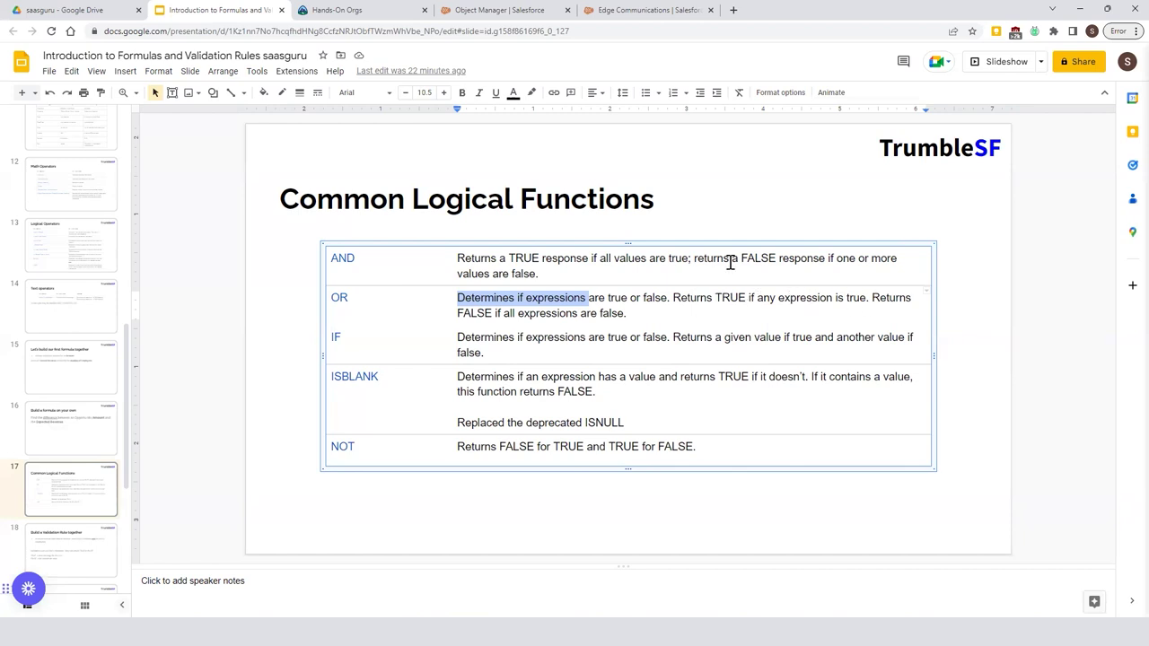
# Edit the Large_companies_only validation rule in Salesforce to use OR instead of AND, check the syntax and save the rule
pyautogui.click(498, 10)
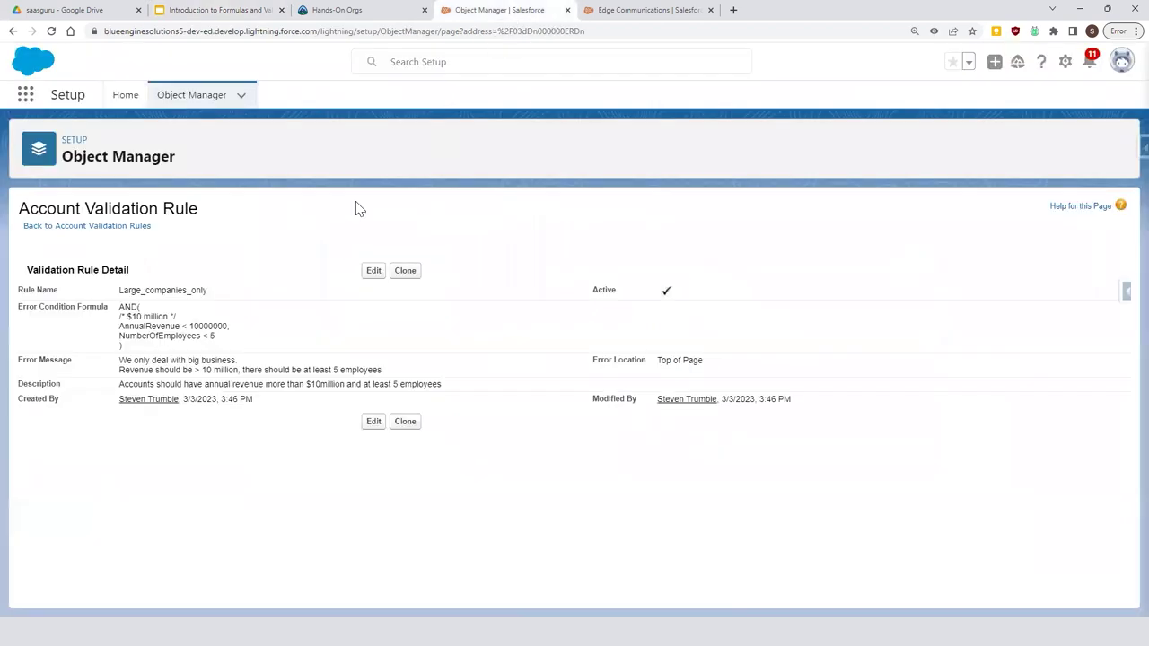
pyautogui.click(374, 271)
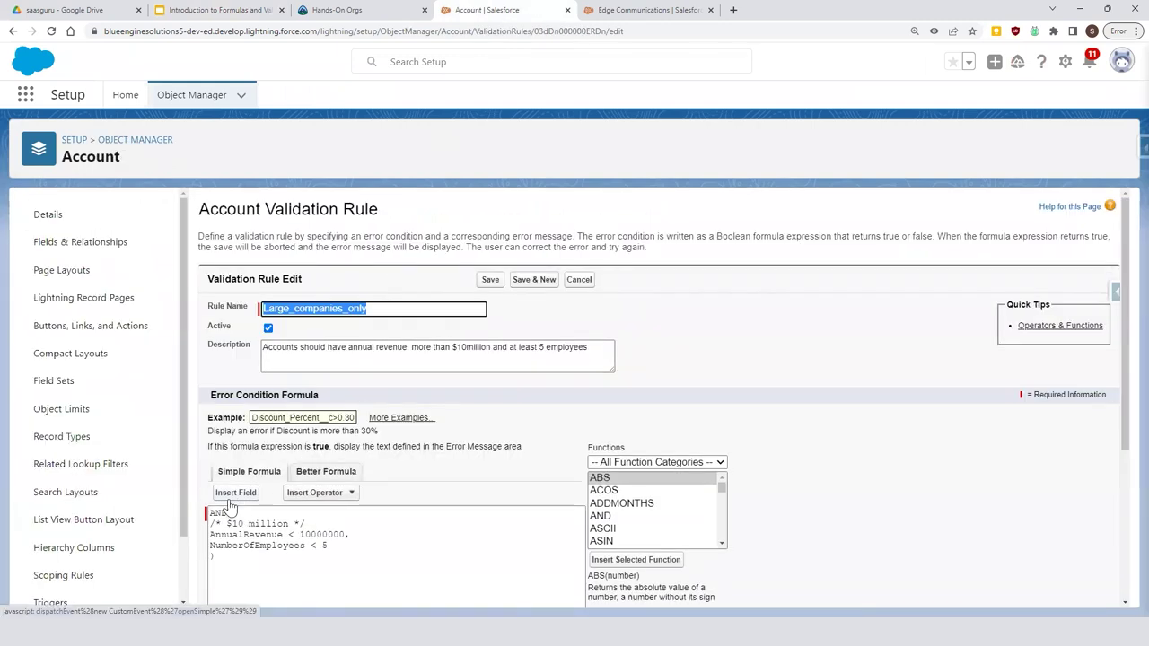
pyautogui.click(227, 514)
pyautogui.doubleClick(225, 513)
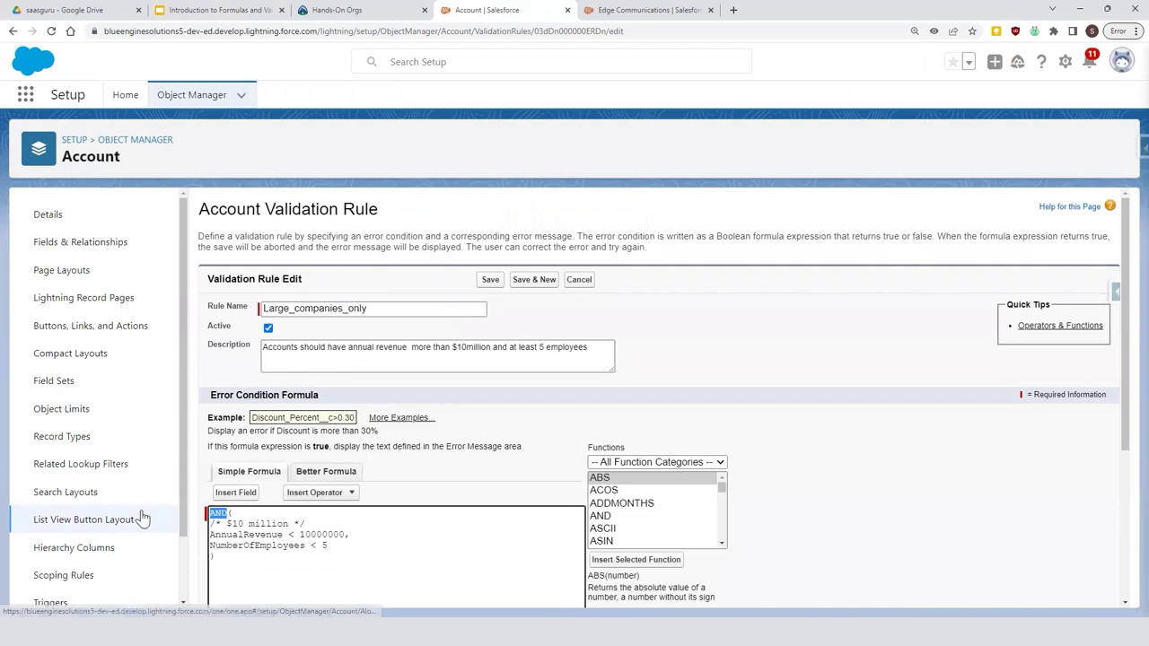
pyautogui.write('OR(')
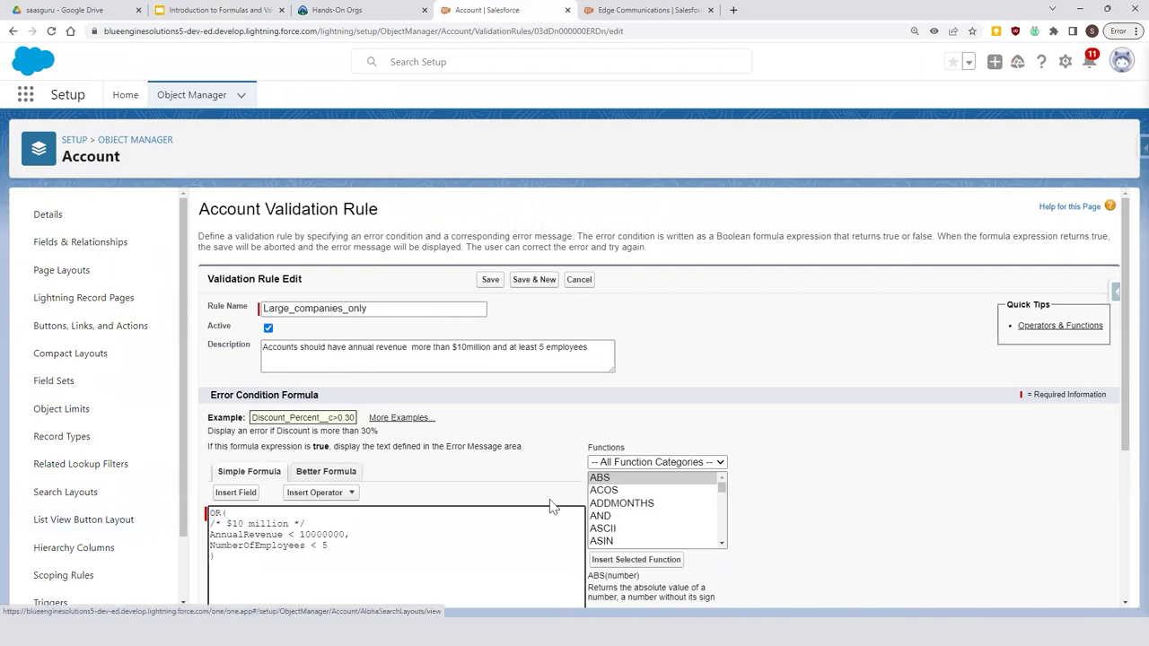
pyautogui.scroll(-2, 426, 446)
pyautogui.click(237, 430)
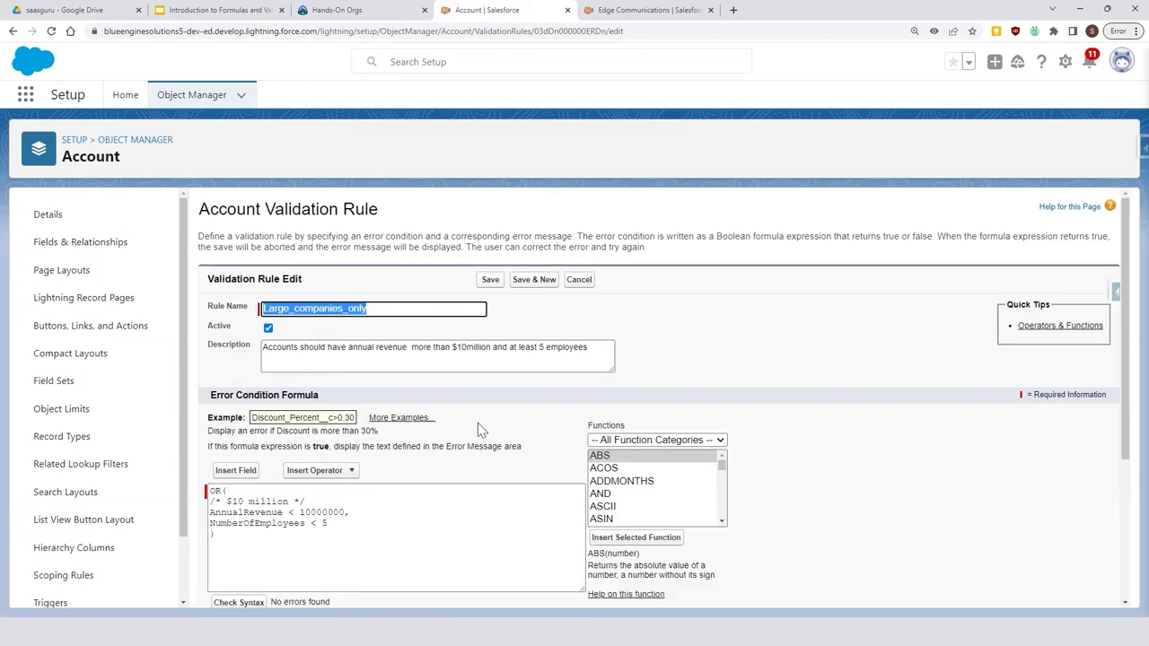
pyautogui.scroll(-1, 480, 424)
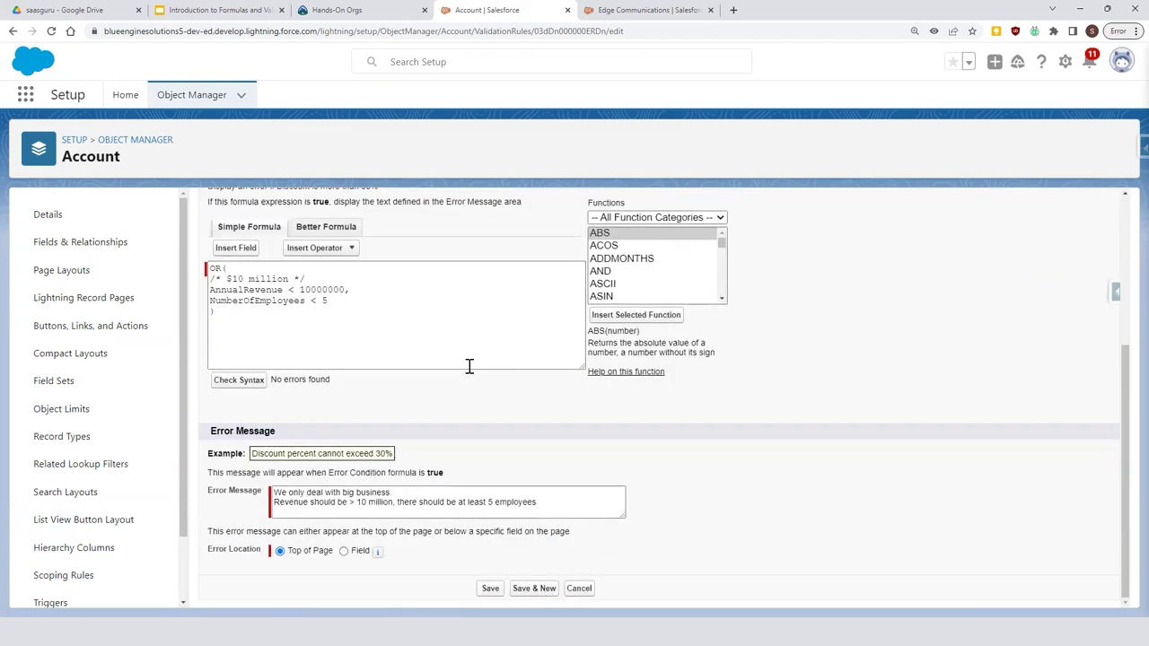
pyautogui.click(490, 589)
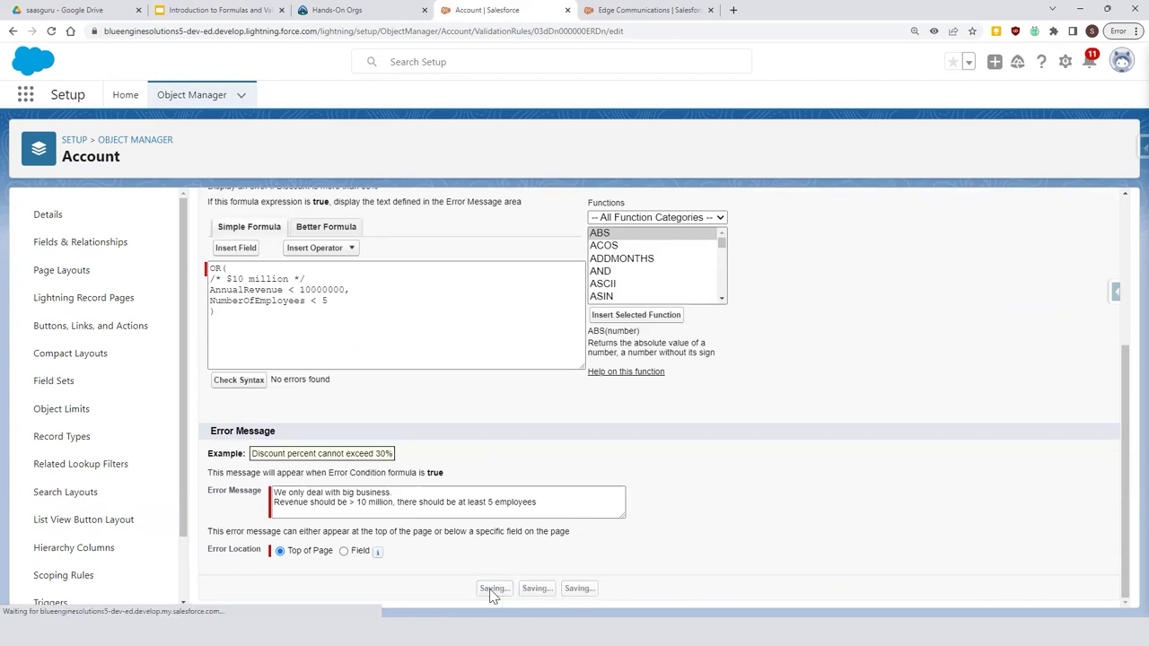
# Test the revised rule on the Edge Communications account by trying to save 3 employees, and save 6 employees instead
pyautogui.click(644, 9)
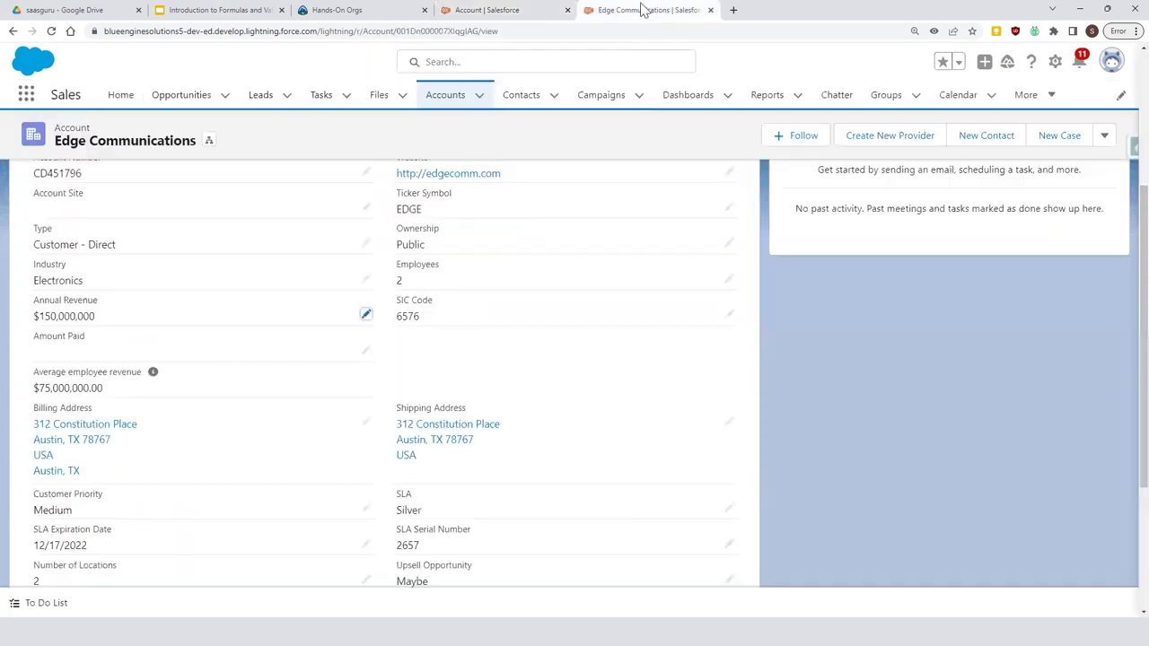
pyautogui.click(730, 278)
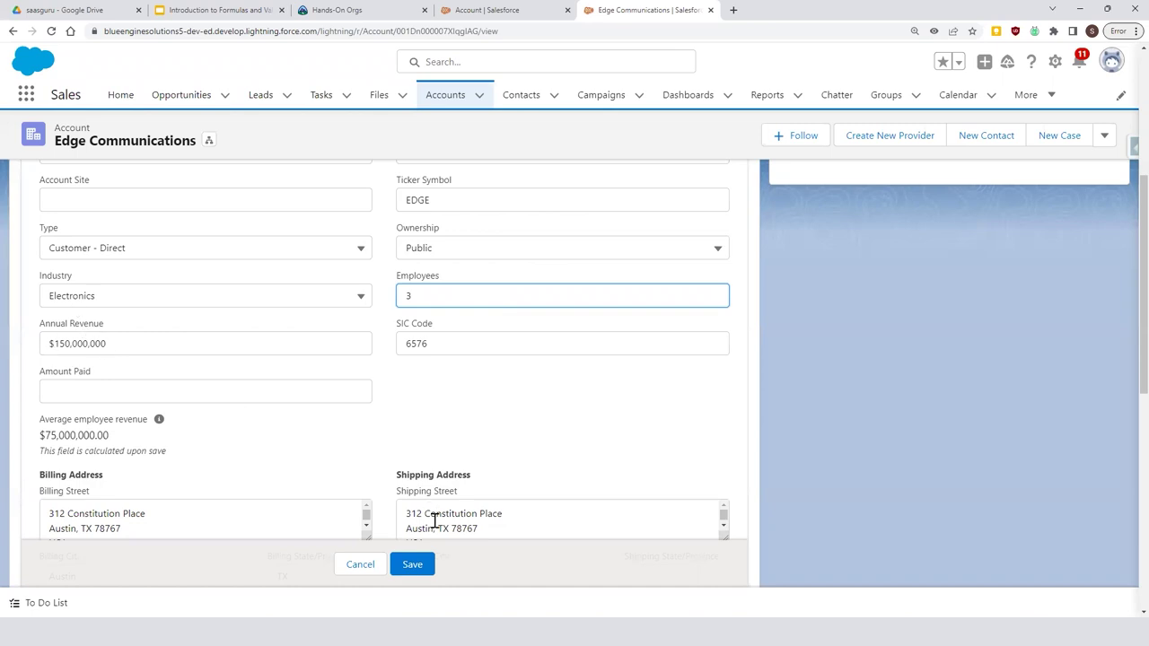
pyautogui.click(417, 564)
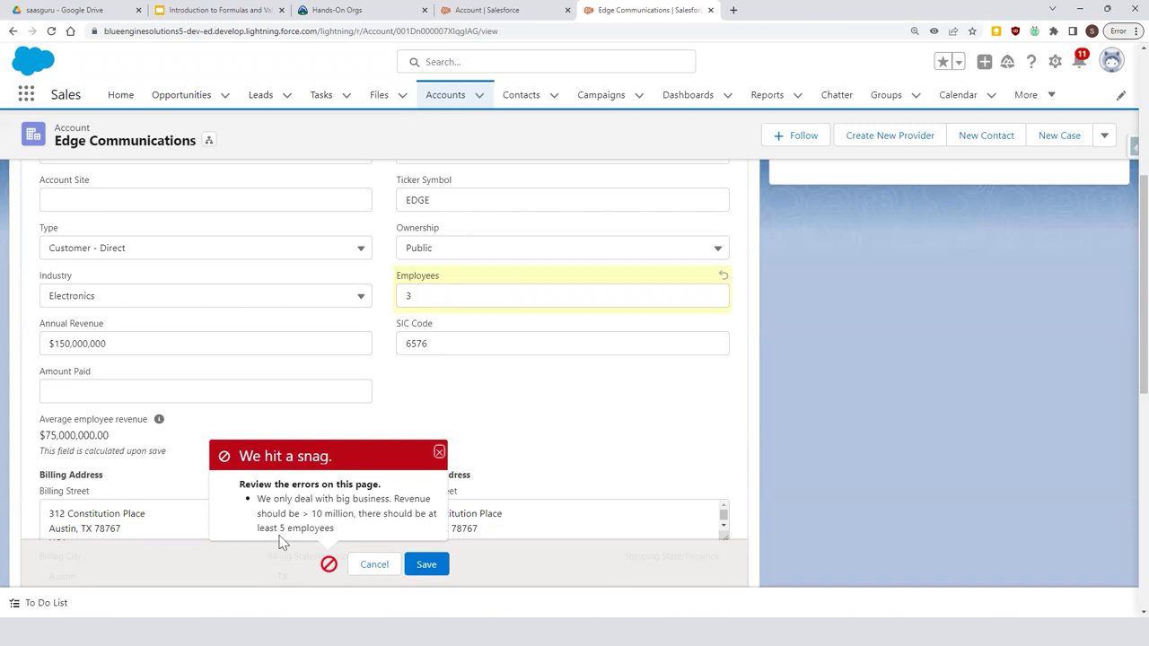
pyautogui.doubleClick(431, 298)
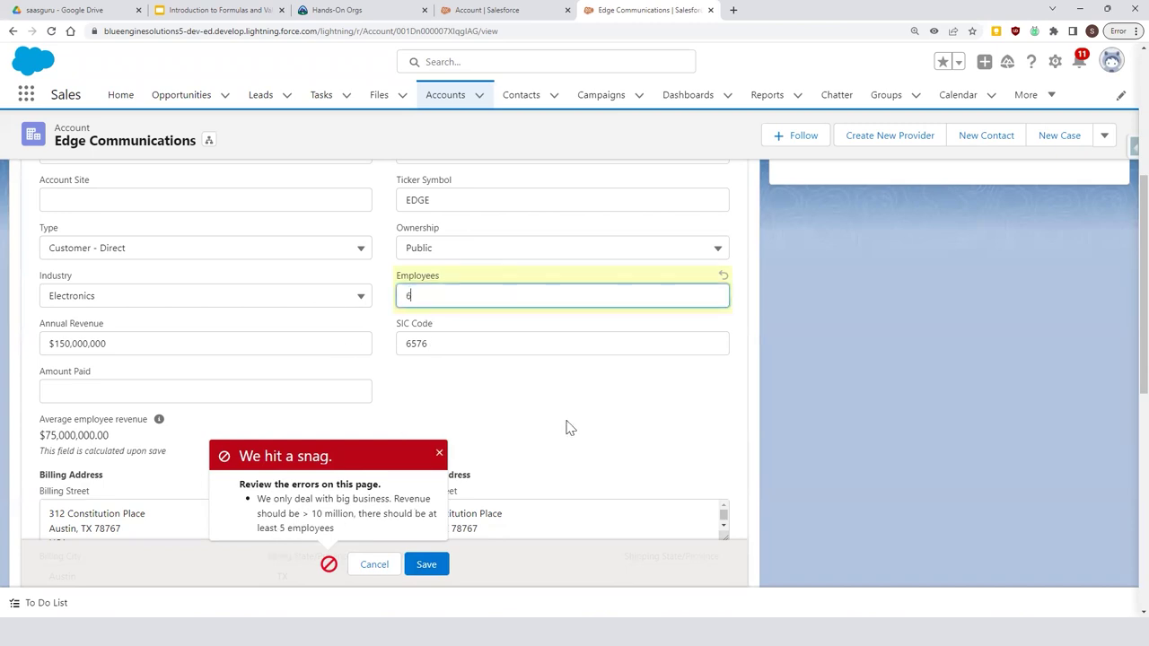
pyautogui.click(429, 571)
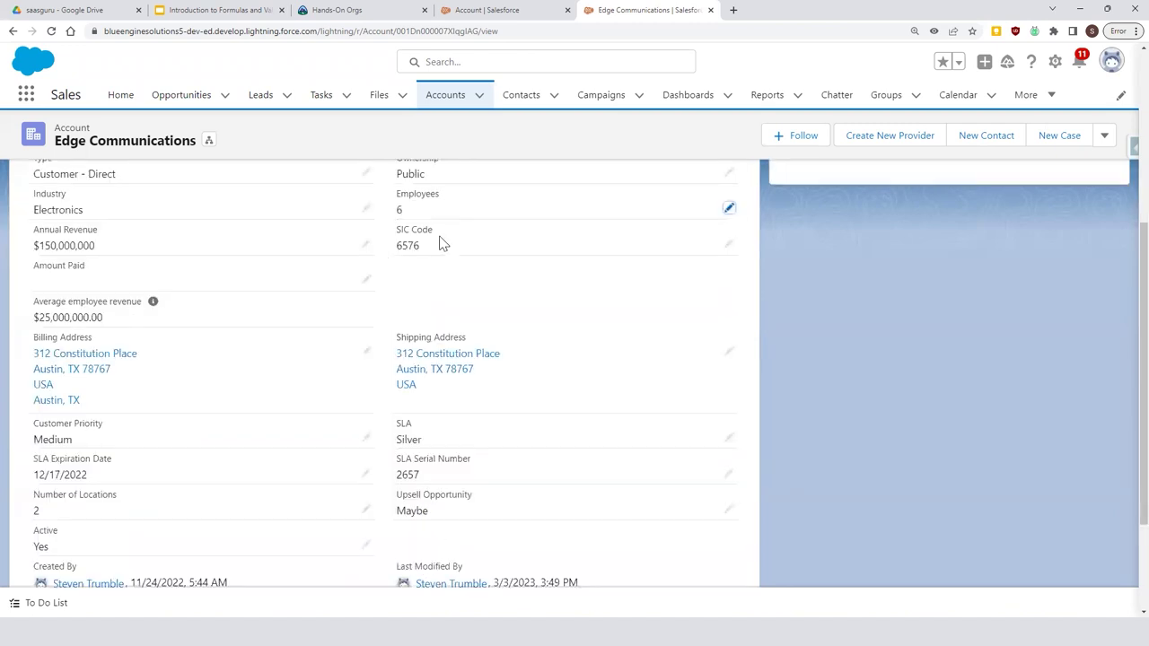
# Try to save the Edge Communications account with an annual revenue of 1500, and dismiss the error message
pyautogui.click(364, 247)
pyautogui.press('BackSpace')
pyautogui.press('BackSpace')
pyautogui.press('BackSpace')
pyautogui.press('BackSpace')
pyautogui.press('BackSpace')
pyautogui.click(420, 569)
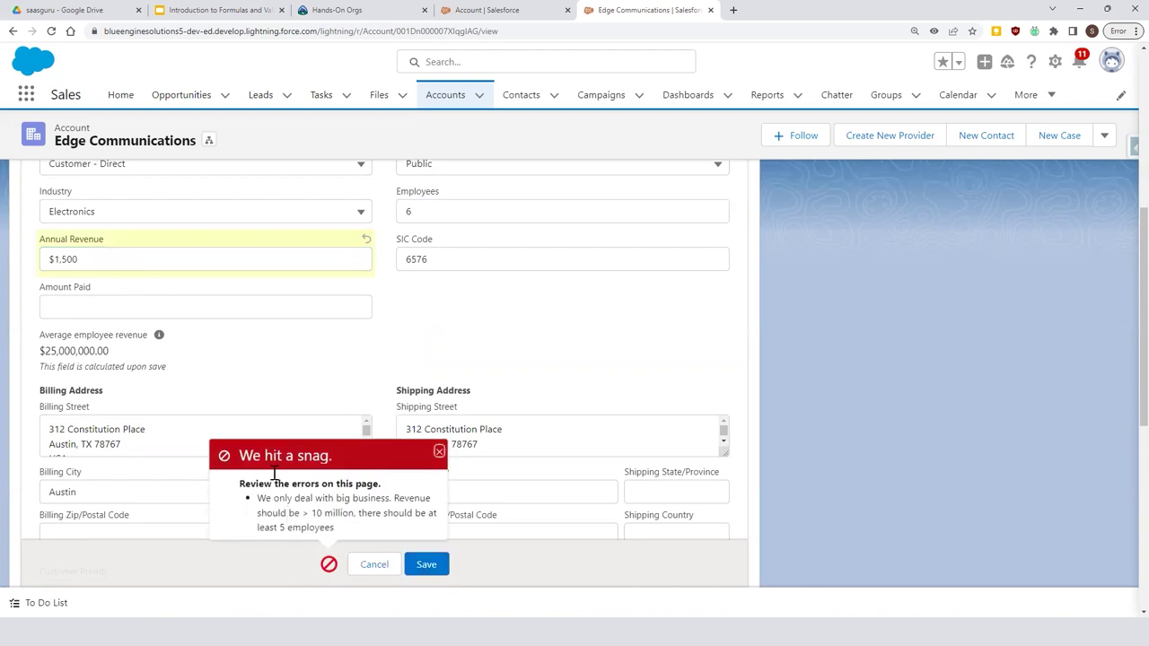
pyautogui.click(437, 453)
# Review the slides on the validation rule requirement and the && and || operators, and return to the Large_companies_only rule's details in Salesforce
pyautogui.click(160, 9)
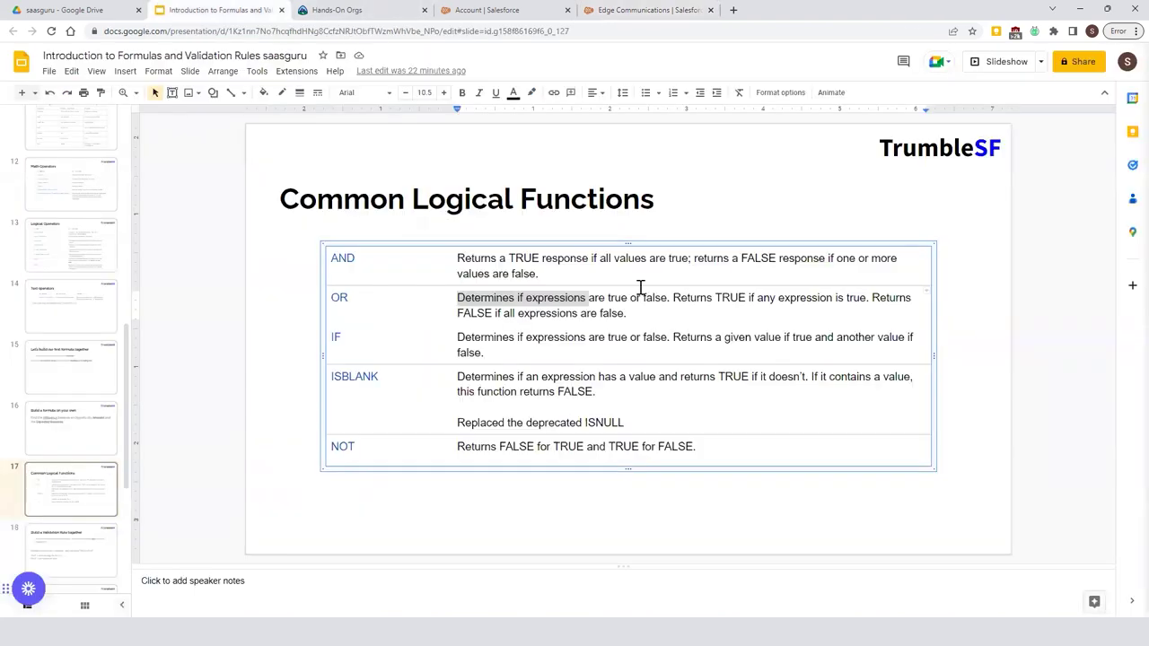
pyautogui.click(99, 547)
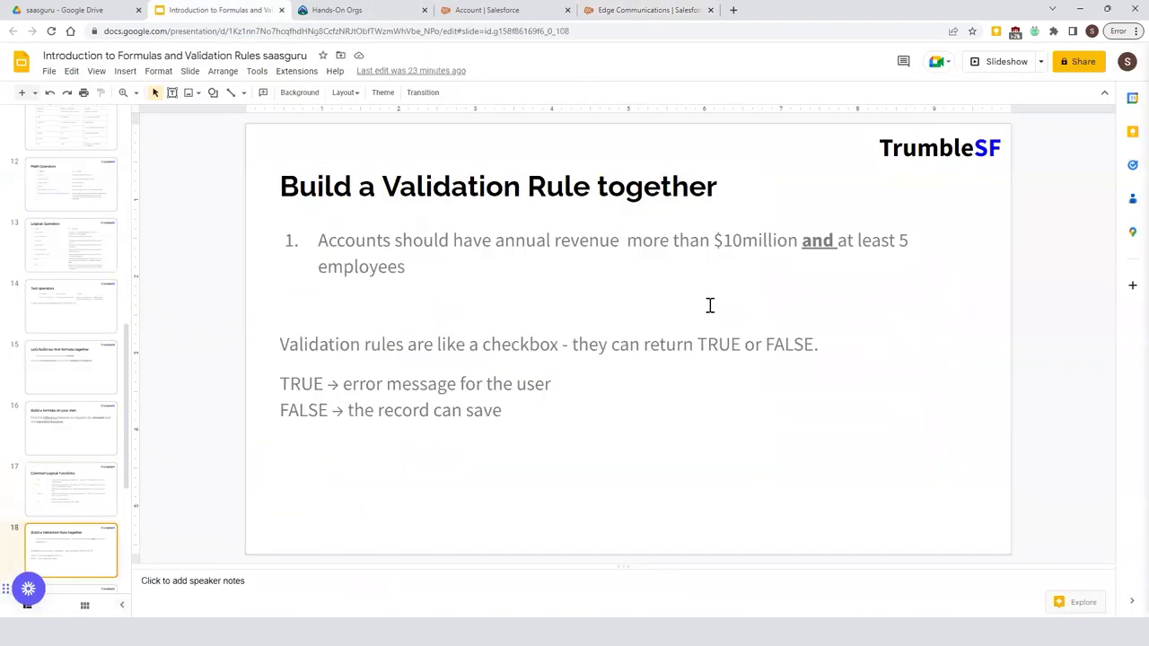
pyautogui.doubleClick(818, 241)
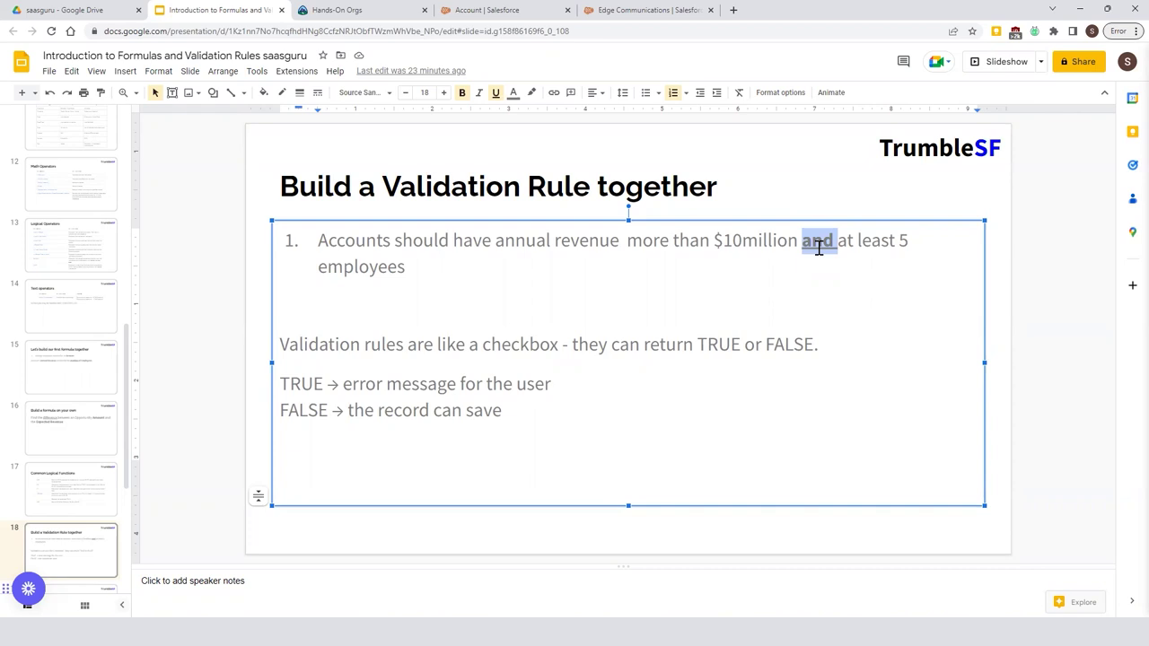
pyautogui.click(78, 561)
pyautogui.press('Down')
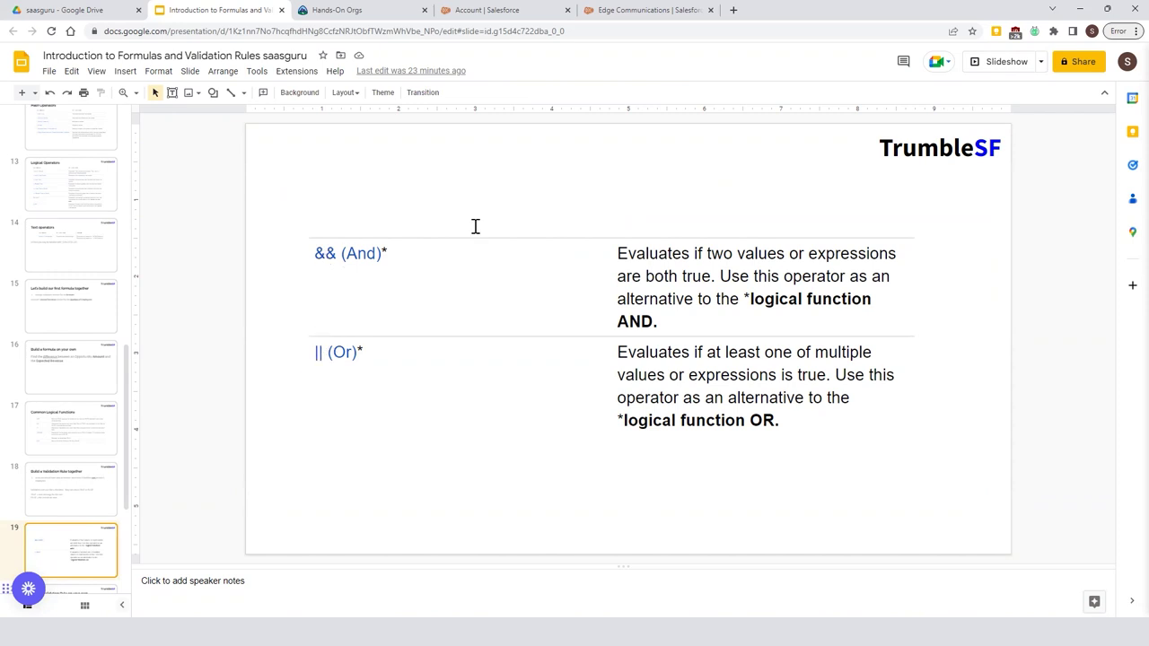
pyautogui.click(513, 13)
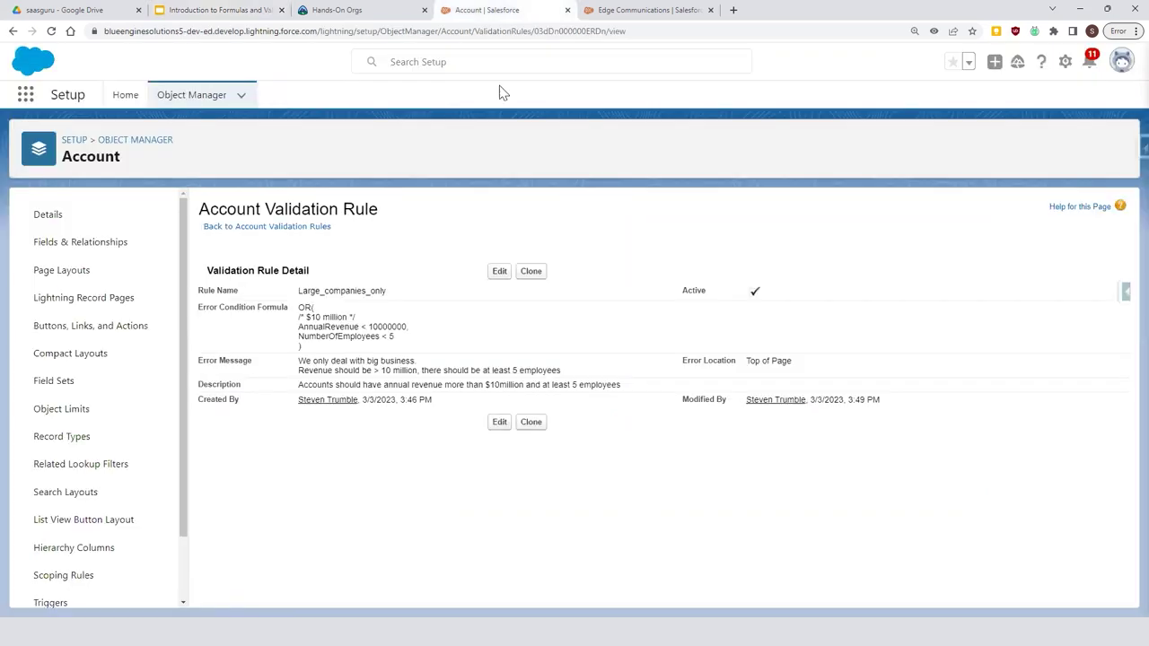
# Rewrite the Large_companies_only rule's formula as AnnualRevenue < 10000000 || NumberOfEmployees < 5 without the OR function, and check the syntax
pyautogui.click(499, 273)
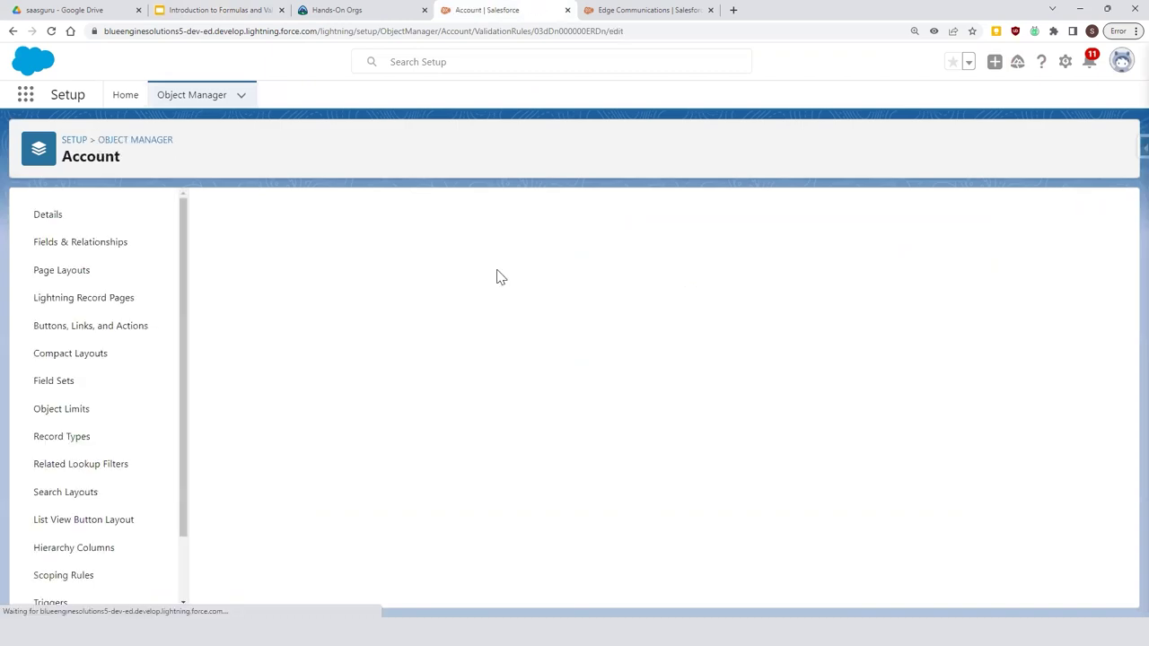
pyautogui.scroll(-3, 270, 308)
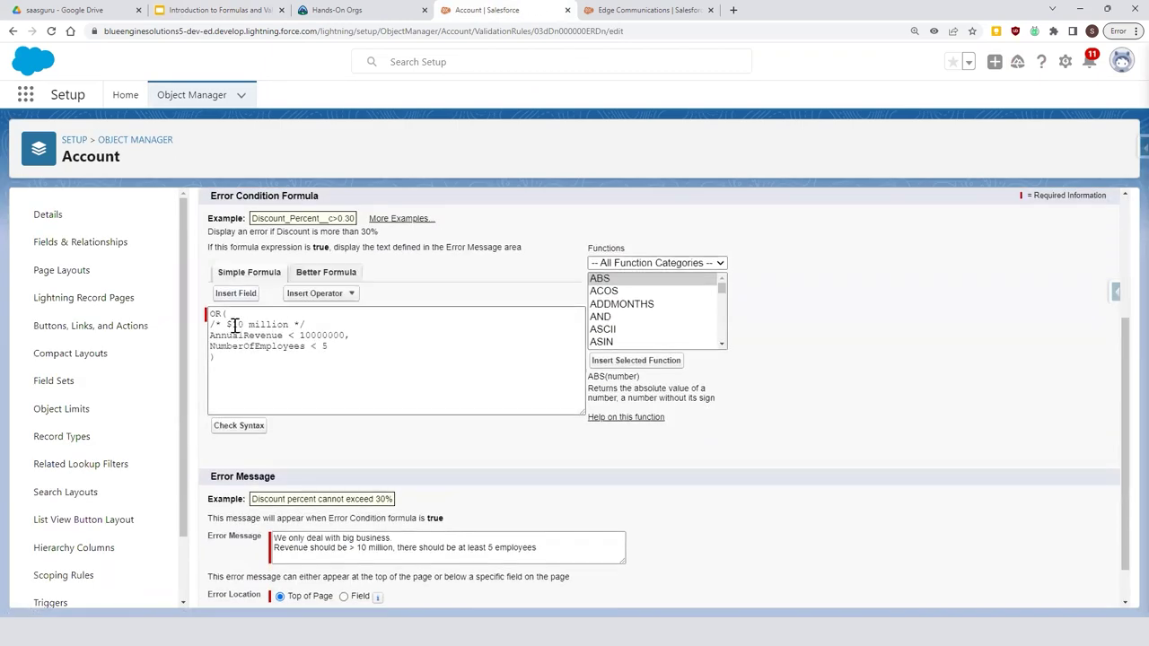
pyautogui.moveTo(243, 314); pyautogui.dragTo(209, 314)
pyautogui.press('BackSpace')
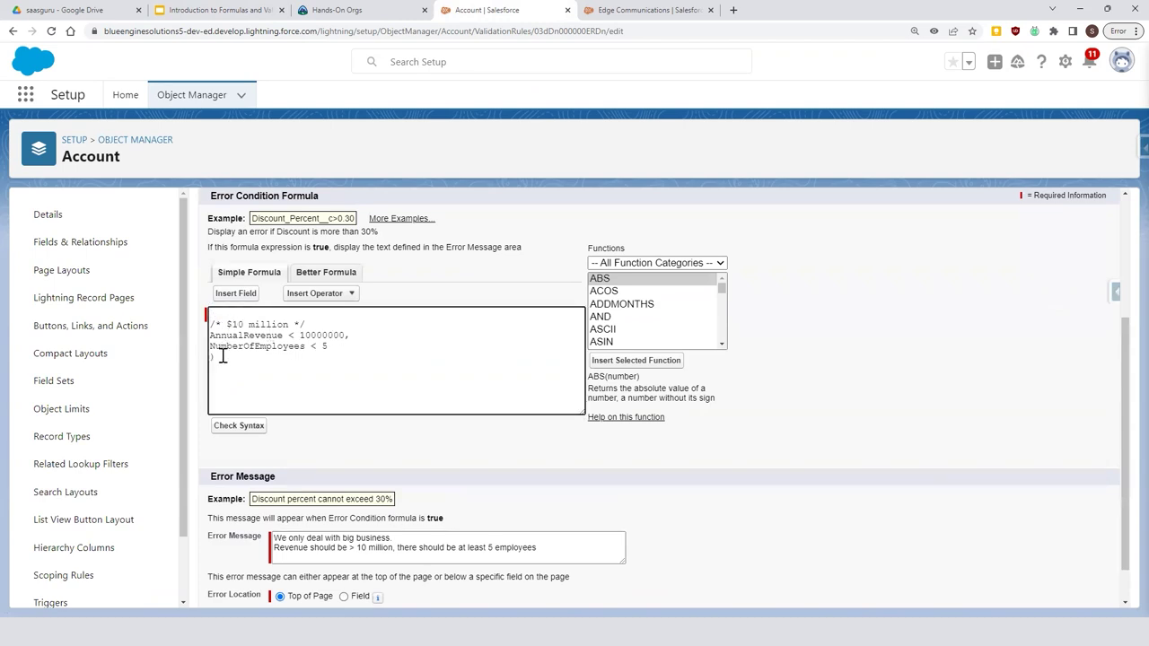
pyautogui.press('BackSpace')
pyautogui.click(351, 335)
pyautogui.press('BackSpace')
pyautogui.press('Delete')
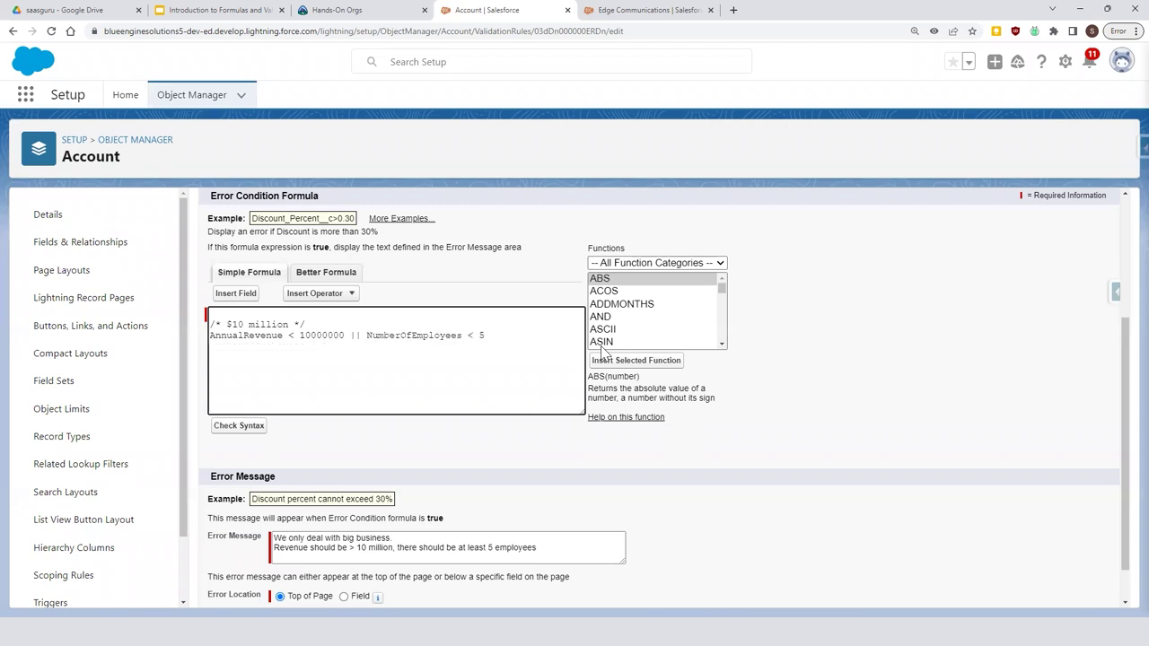
pyautogui.press('Return')
pyautogui.click(221, 433)
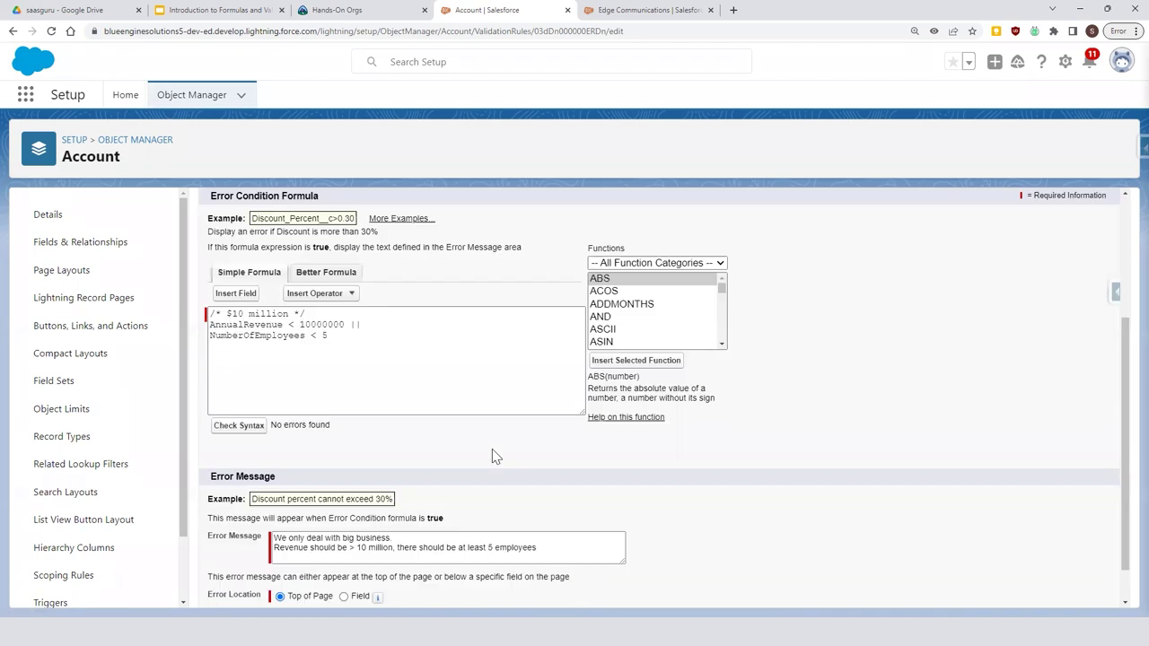
# Try the && operator in place of || in the formula and check its syntax, then restore || and check again
pyautogui.scroll(-1, 492, 457)
pyautogui.click(366, 278)
pyautogui.press('BackSpace')
pyautogui.write('&&')
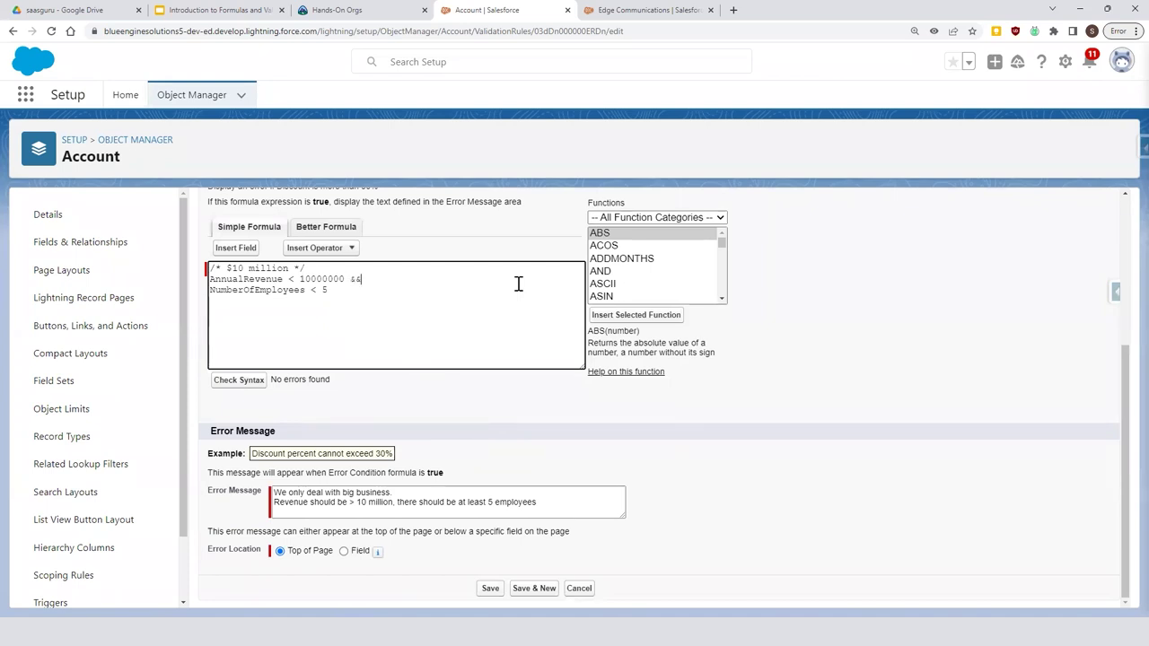
pyautogui.click(250, 381)
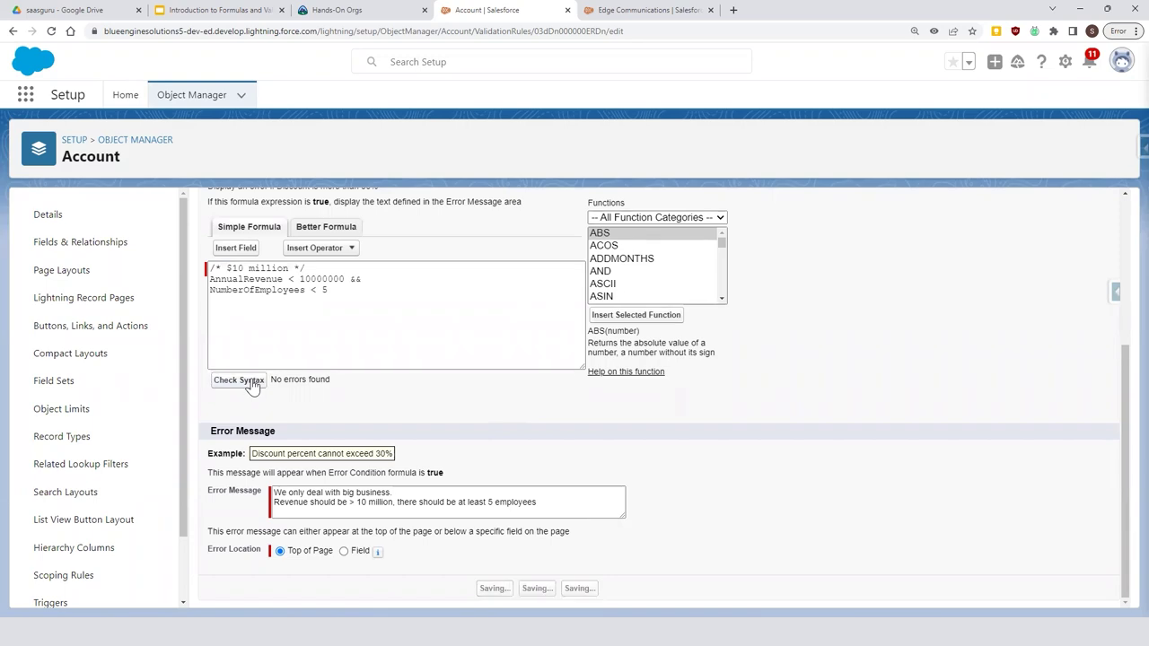
pyautogui.click(368, 329)
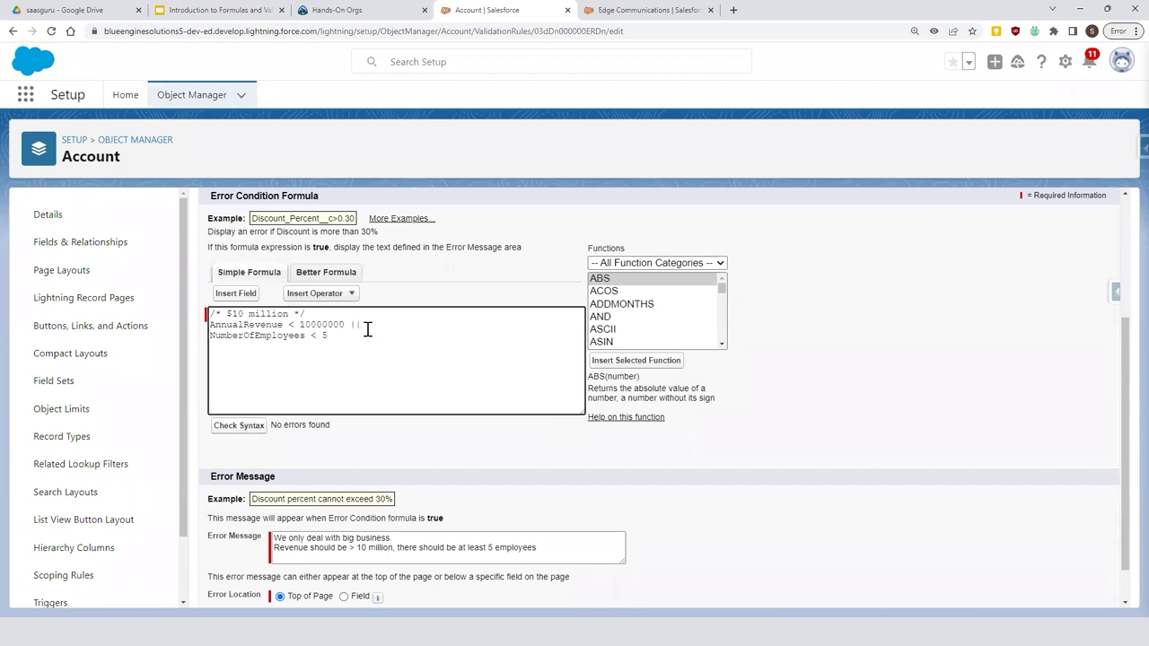
pyautogui.click(238, 436)
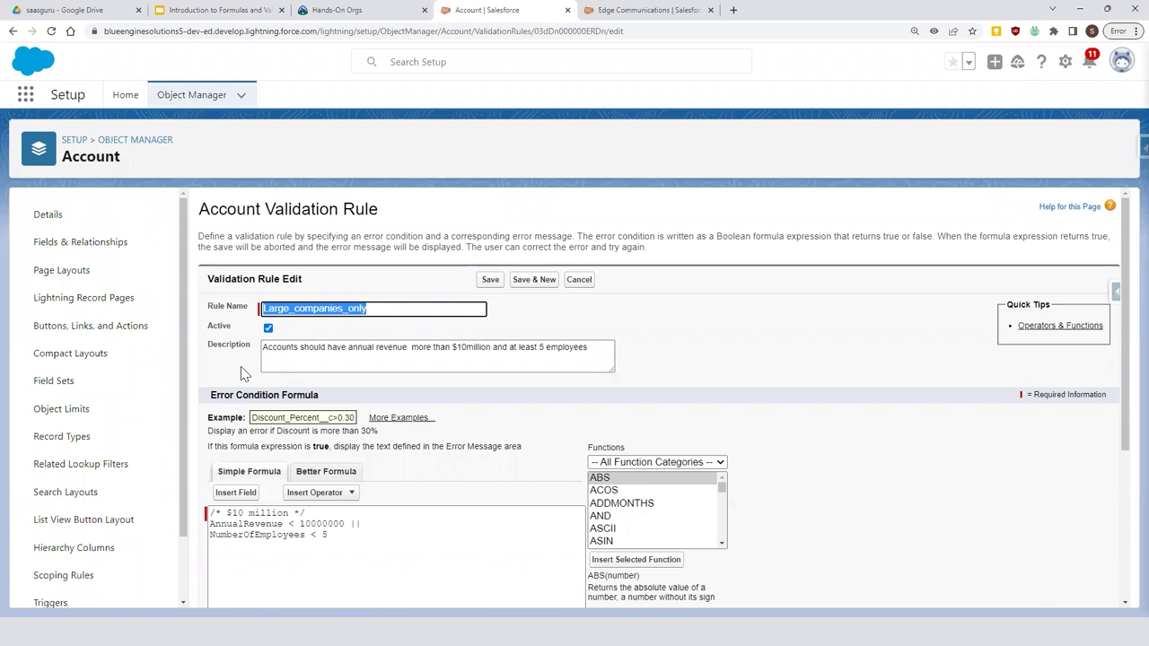
# Add the equivalent OR(AnnualRevenue < 10000000, NumberOfEmployees < 5) beneath the || expression in the formula for comparison
pyautogui.scroll(-2, 243, 367)
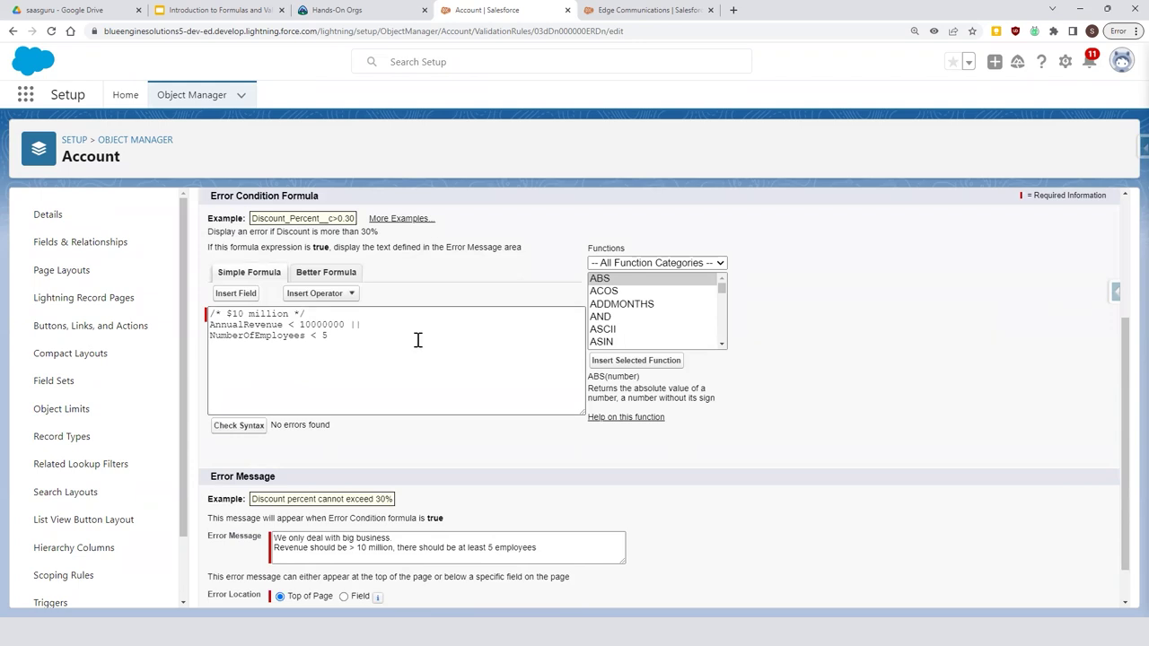
pyautogui.moveTo(346, 338); pyautogui.dragTo(191, 328)
pyautogui.hotkey('ctrl', 'c')
pyautogui.click(367, 339)
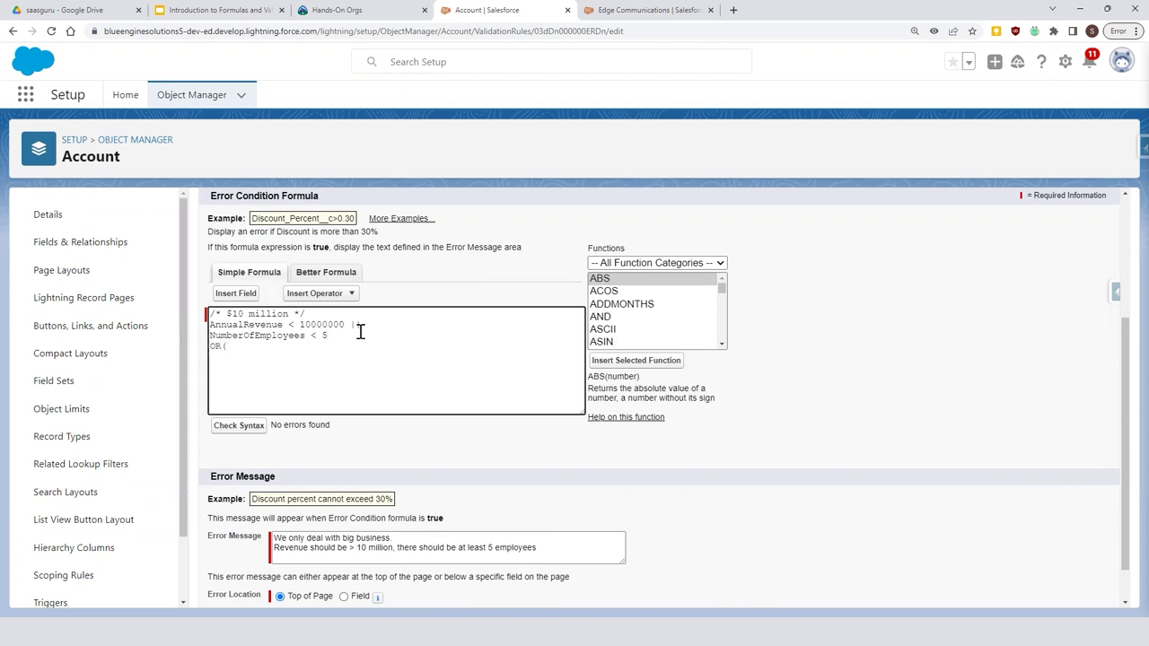
pyautogui.hotkey('ctrl', 'v')
pyautogui.press('BackSpace')
pyautogui.press('BackSpace')
pyautogui.press('BackSpace')
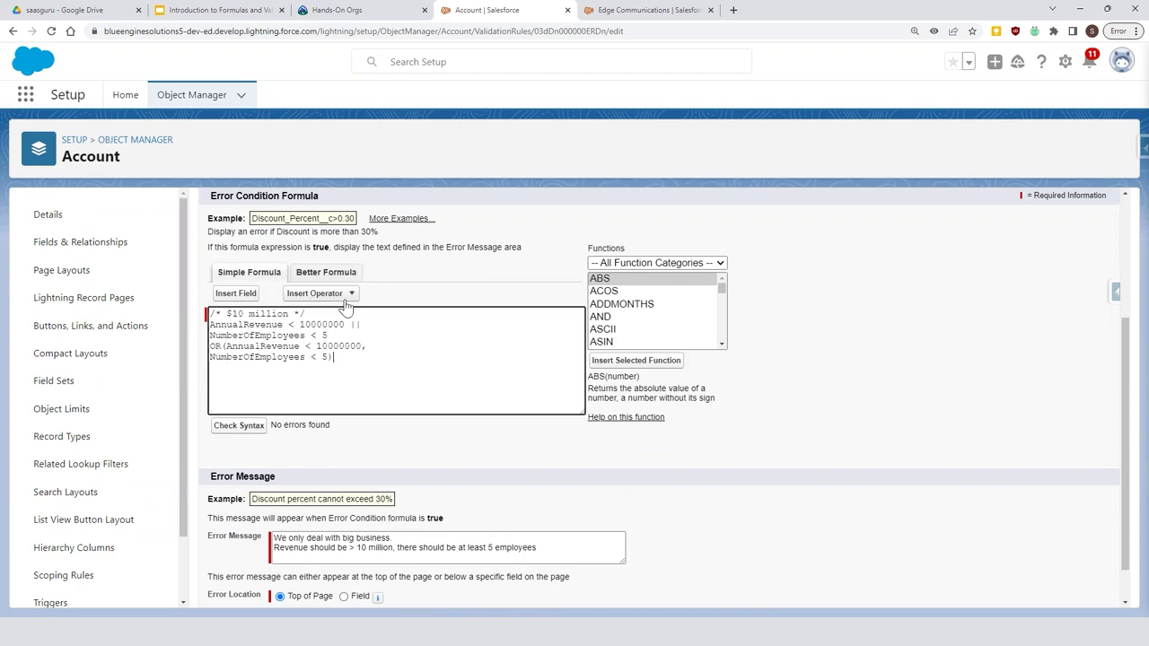
# Delete the comment and the || expression above the OR function, and cancel editing the validation rule
pyautogui.moveTo(370, 325); pyautogui.dragTo(352, 325)
pyautogui.click(364, 359)
pyautogui.keyDown('shift'); pyautogui.click(203, 317); pyautogui.keyUp('shift')
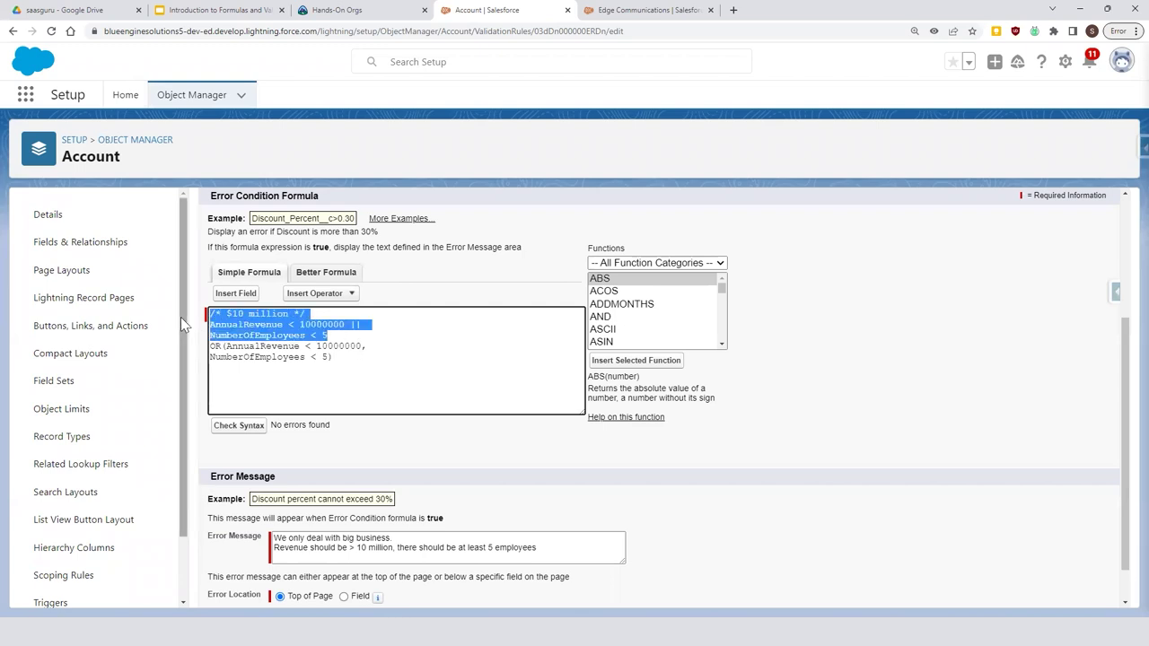
pyautogui.press('BackSpace')
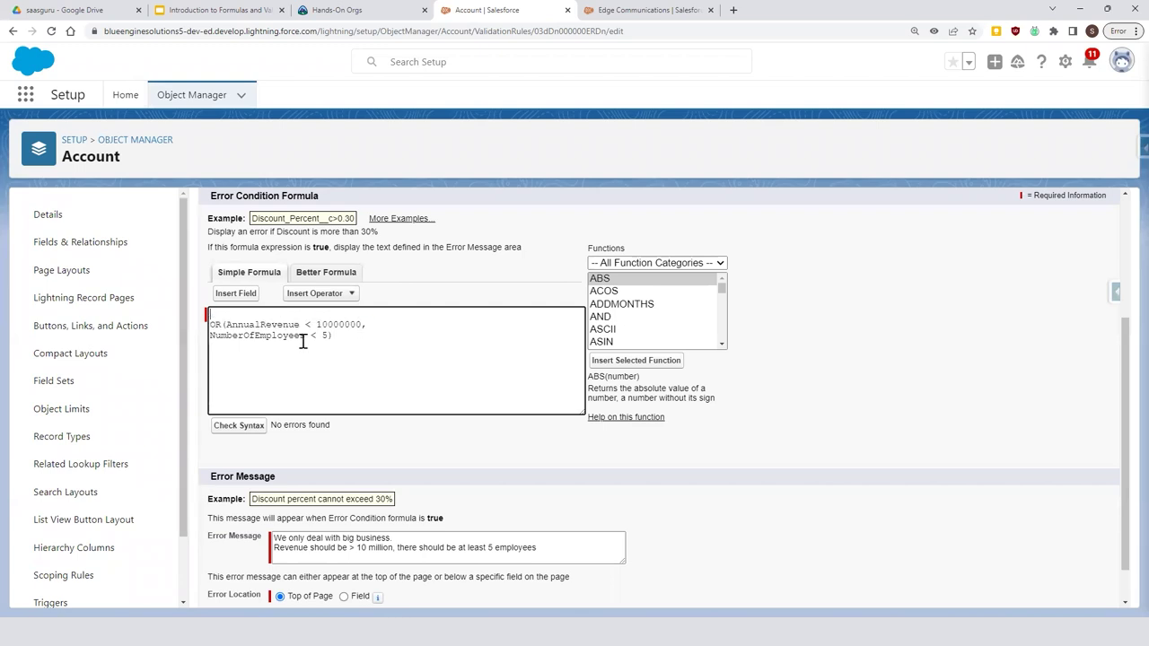
pyautogui.scroll(-1, 633, 566)
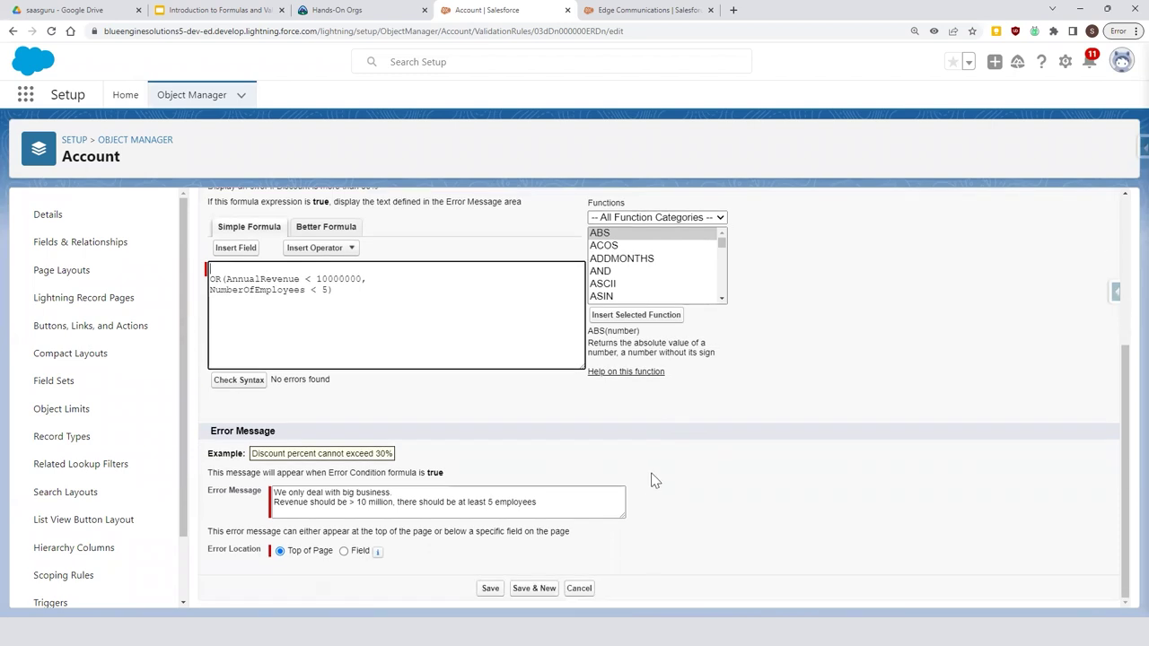
pyautogui.click(570, 591)
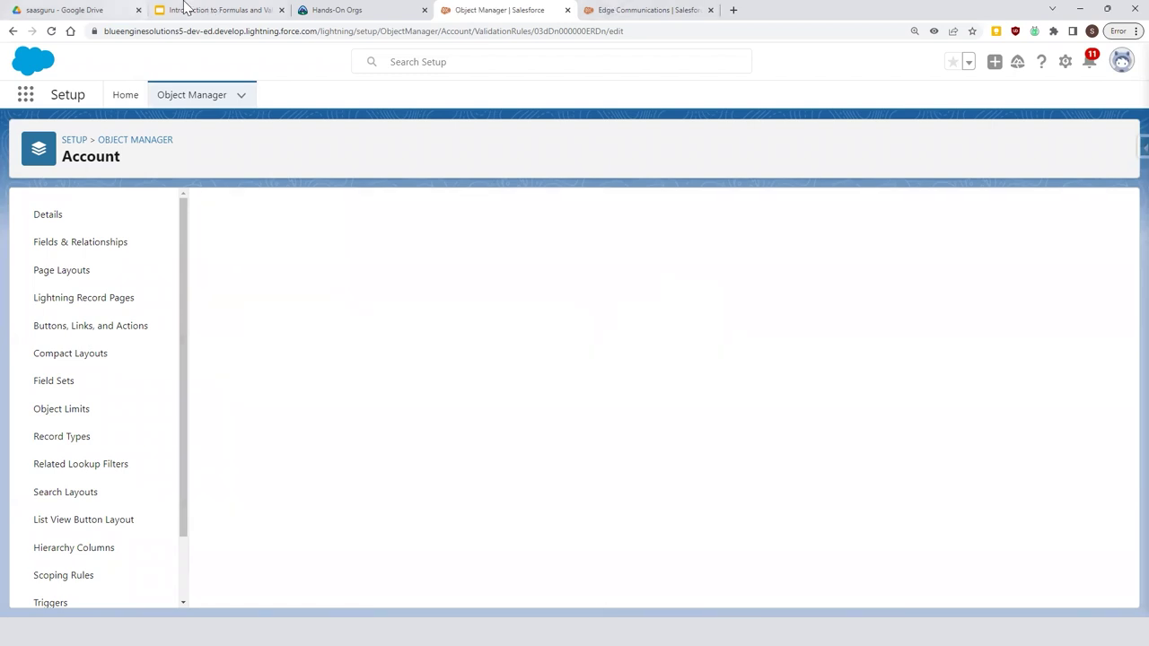
# In the Google Slides deck, review the Closed_Lost_Reason__c exercise and its required text field on the slide "Build a Validation Rule on your own"
pyautogui.click(193, 9)
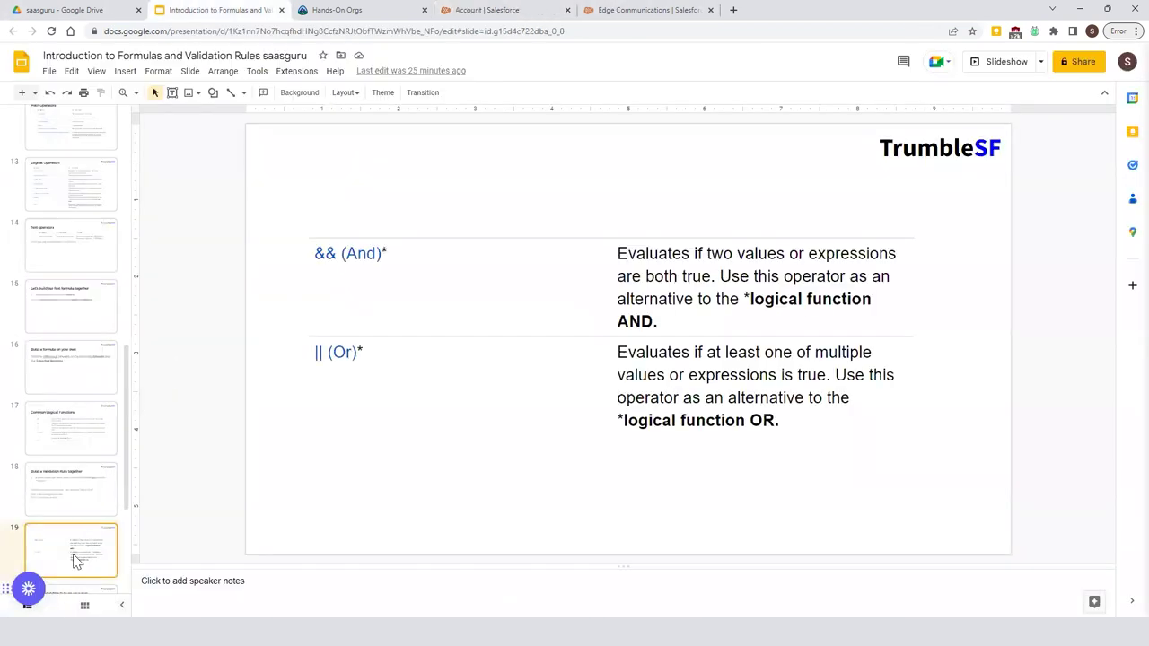
pyautogui.press('Down')
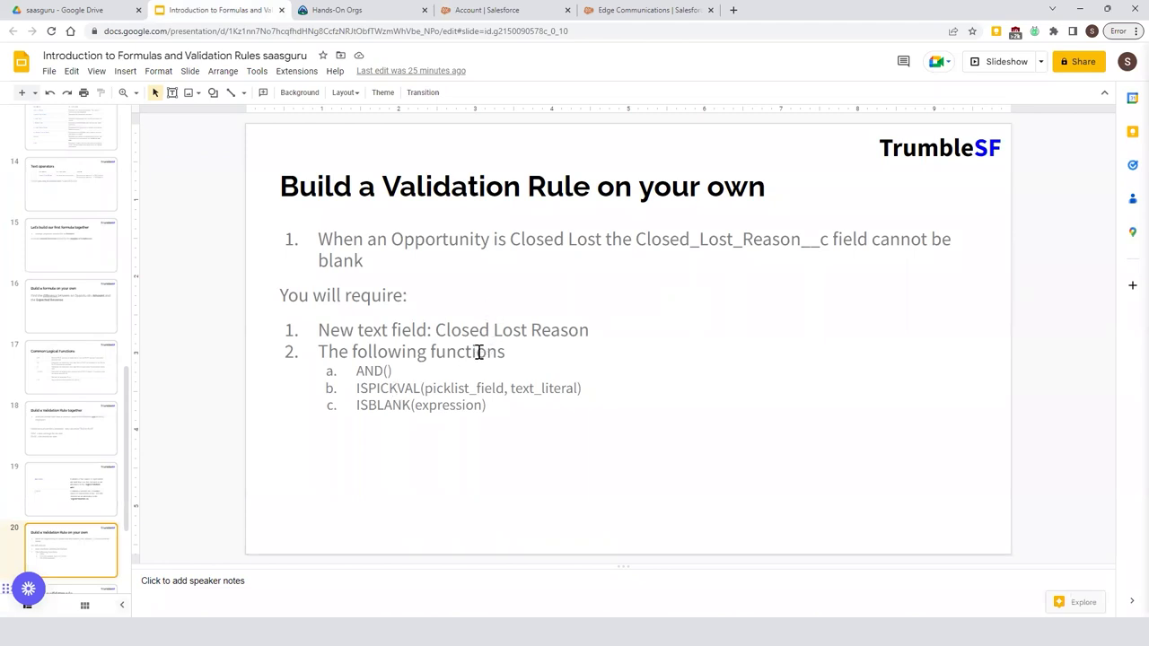
pyautogui.click(388, 270)
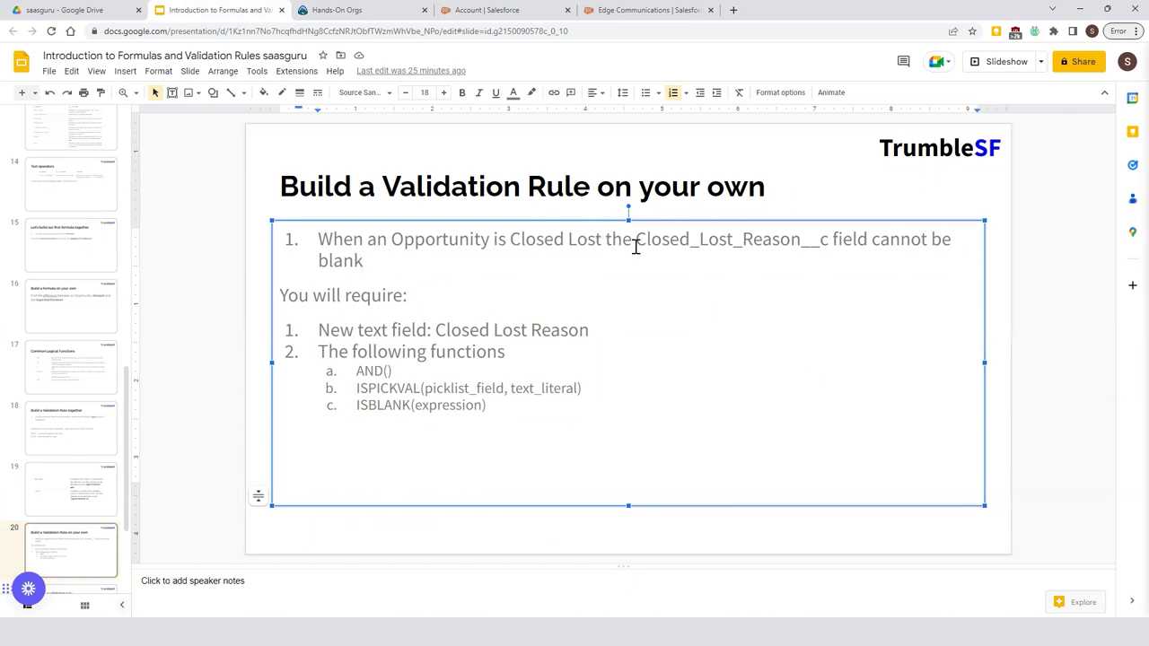
pyautogui.moveTo(636, 237); pyautogui.dragTo(821, 245)
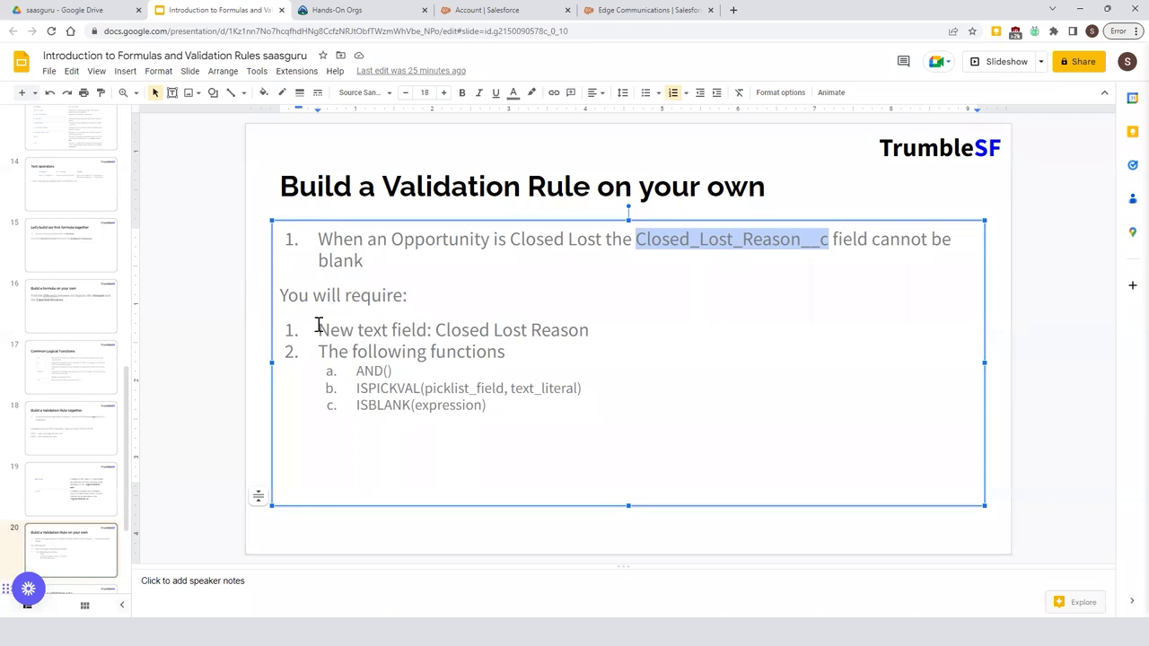
pyautogui.moveTo(319, 330); pyautogui.dragTo(429, 331)
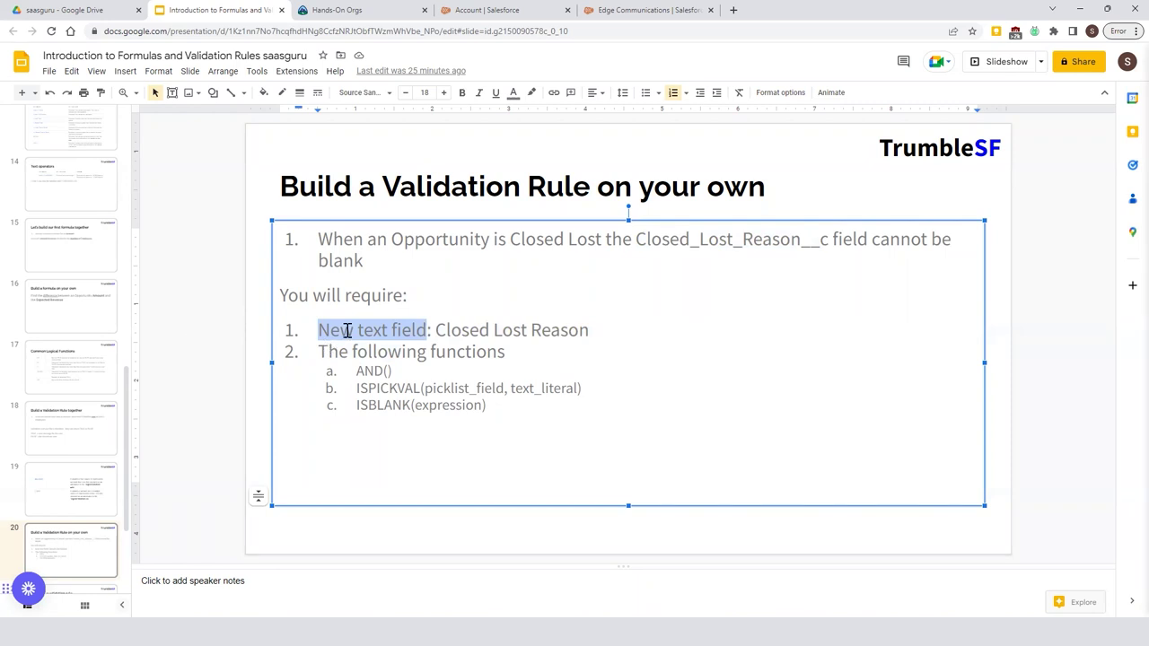
pyautogui.moveTo(439, 330); pyautogui.dragTo(589, 329)
# Enlarge the body text of the slide "Build a Validation Rule on your own", with its main numbered items at size 25
pyautogui.click(637, 366)
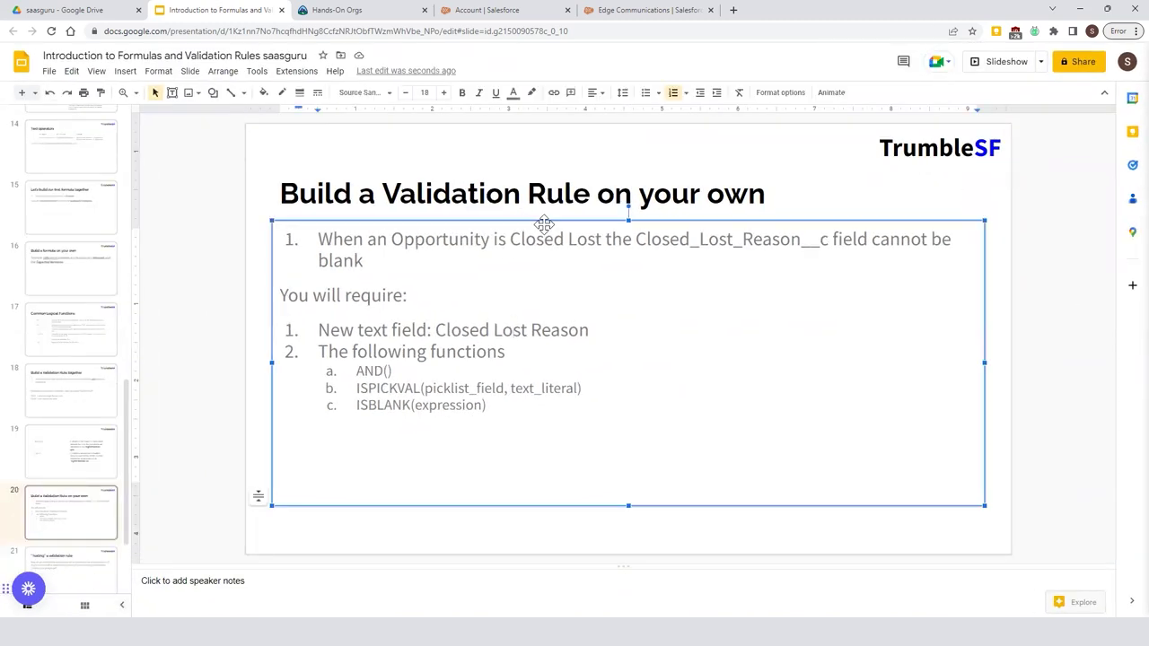
pyautogui.click(443, 93)
pyautogui.click(444, 93)
pyautogui.click(1062, 414)
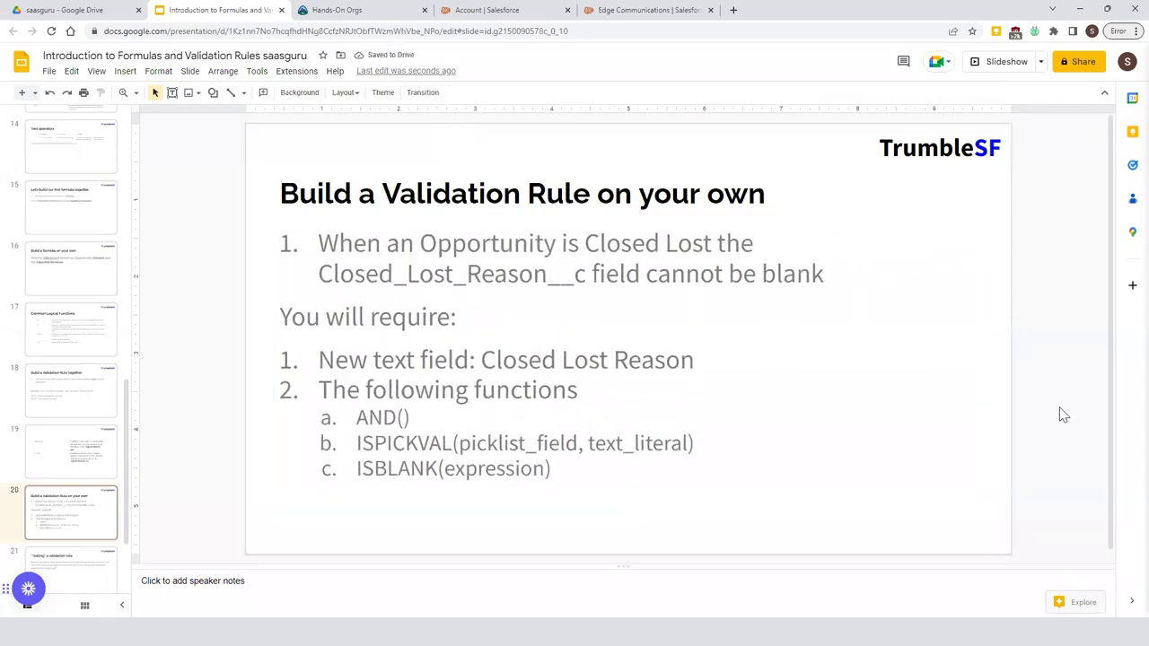
# Switch to Salesforce Setup and start a new custom field of type Text on the Opportunity object
pyautogui.click(503, 9)
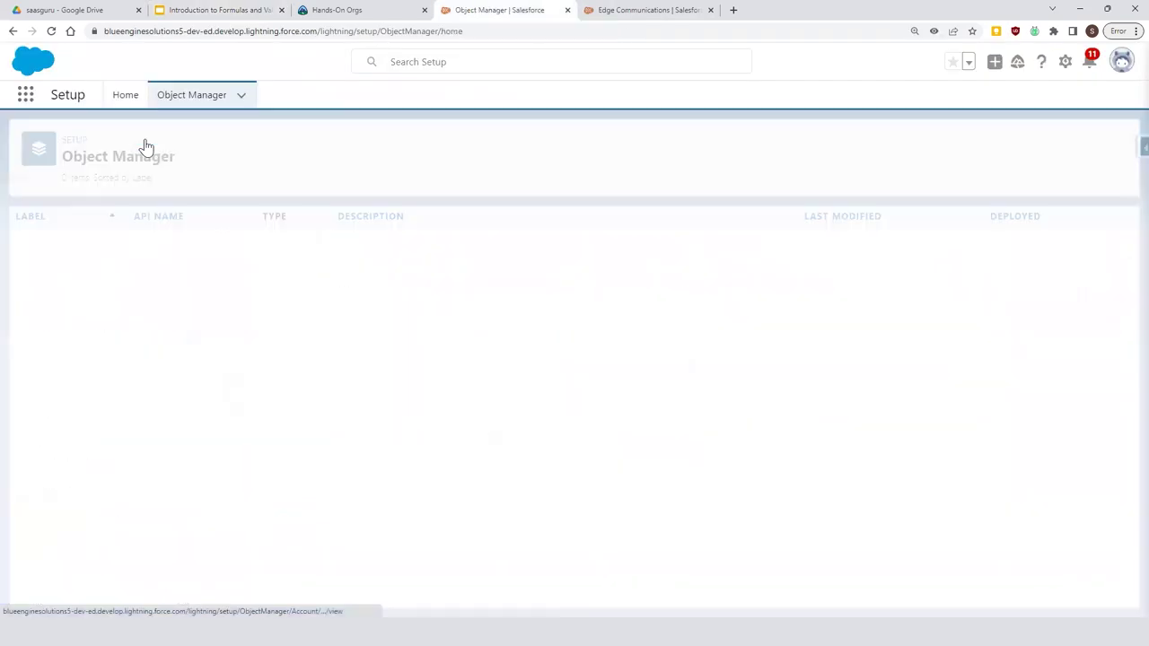
pyautogui.click(878, 143)
pyautogui.write('oppo')
pyautogui.click(27, 240)
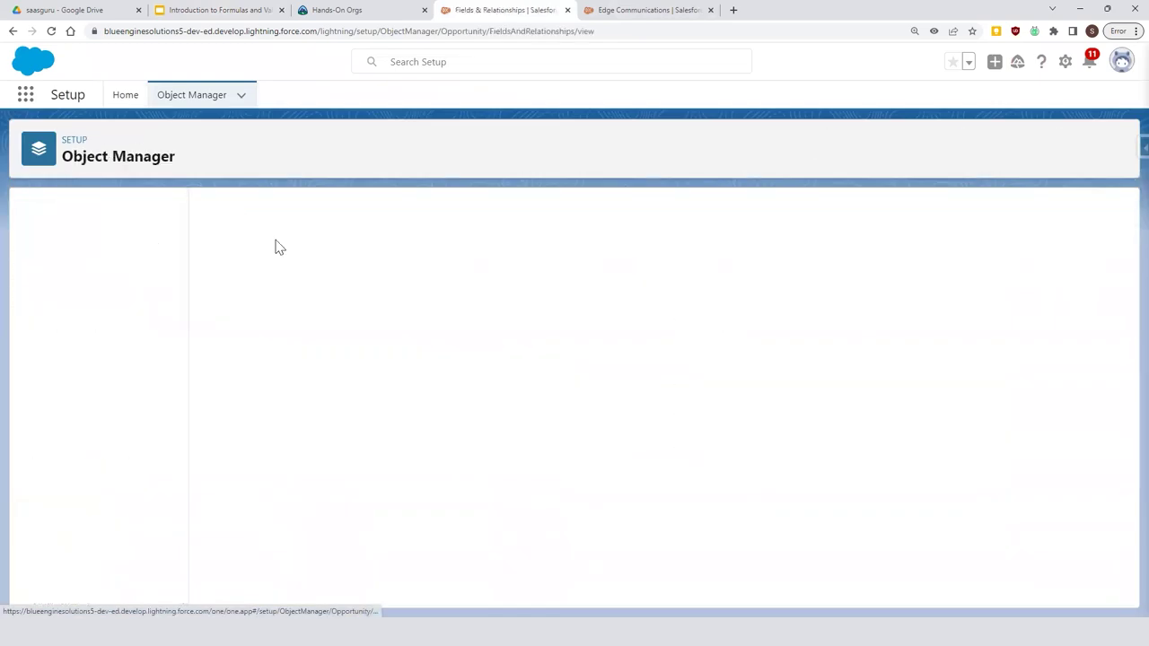
pyautogui.click(827, 217)
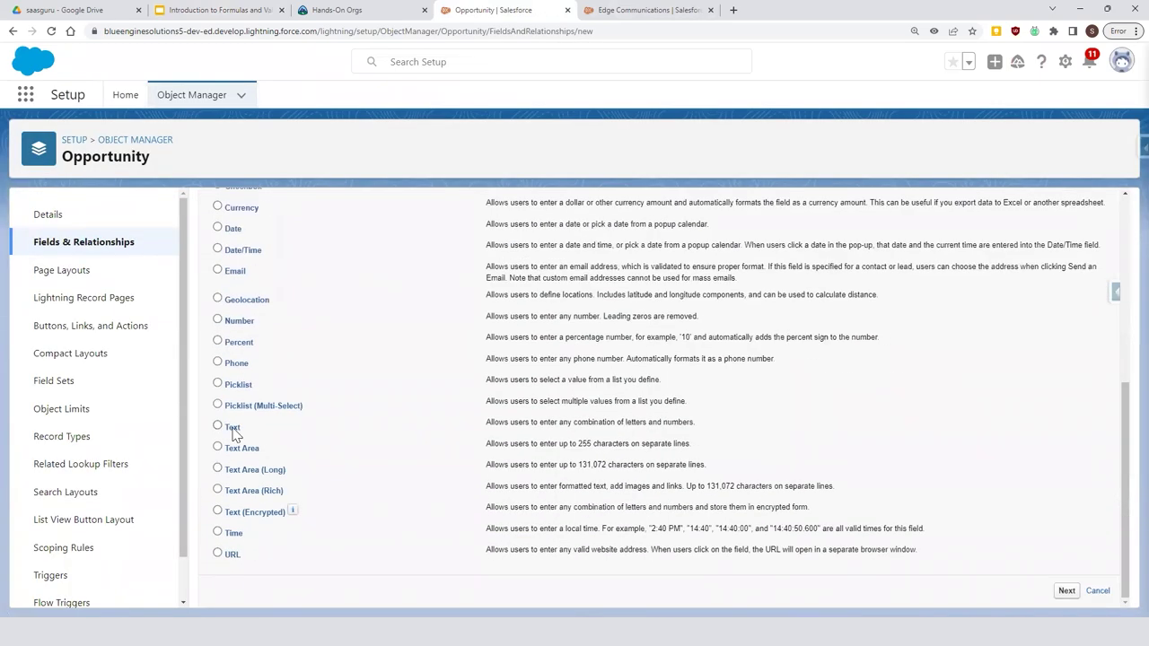
pyautogui.click(1067, 285)
# Label the field Closed Lost Reason with a length of 255, keep the default field-level security and page layouts, and save it
pyautogui.write('C')
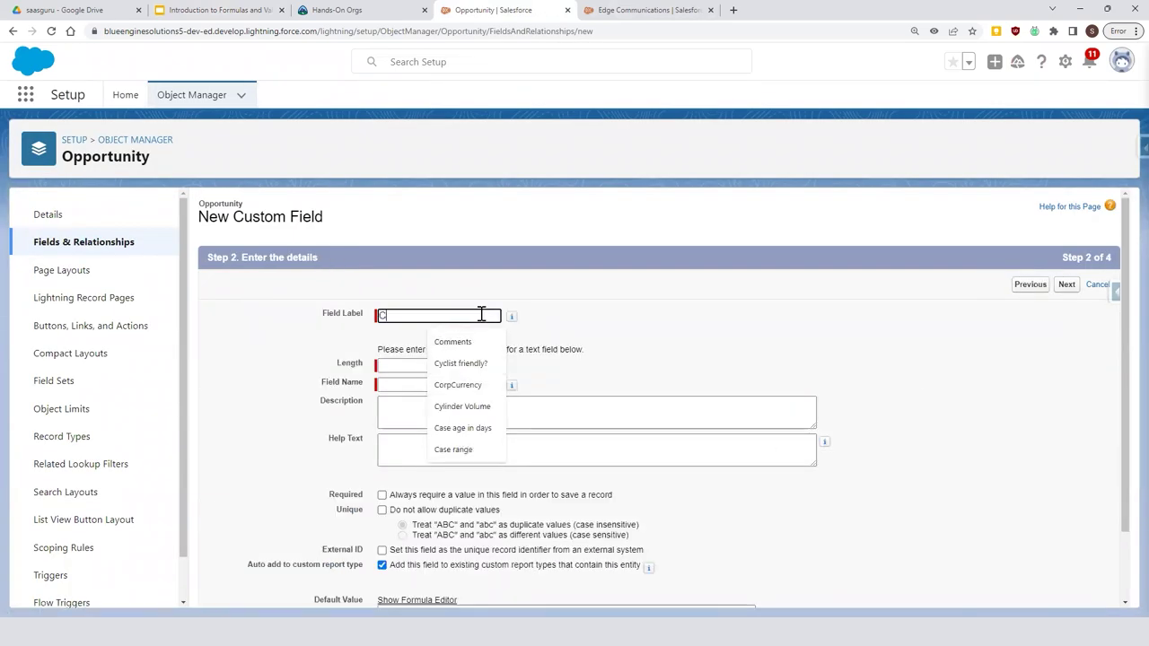
pyautogui.write('losed Lost Reason')
pyautogui.press('Tab')
pyautogui.write('255')
pyautogui.press('Tab')
pyautogui.press('Tab')
pyautogui.click(1068, 286)
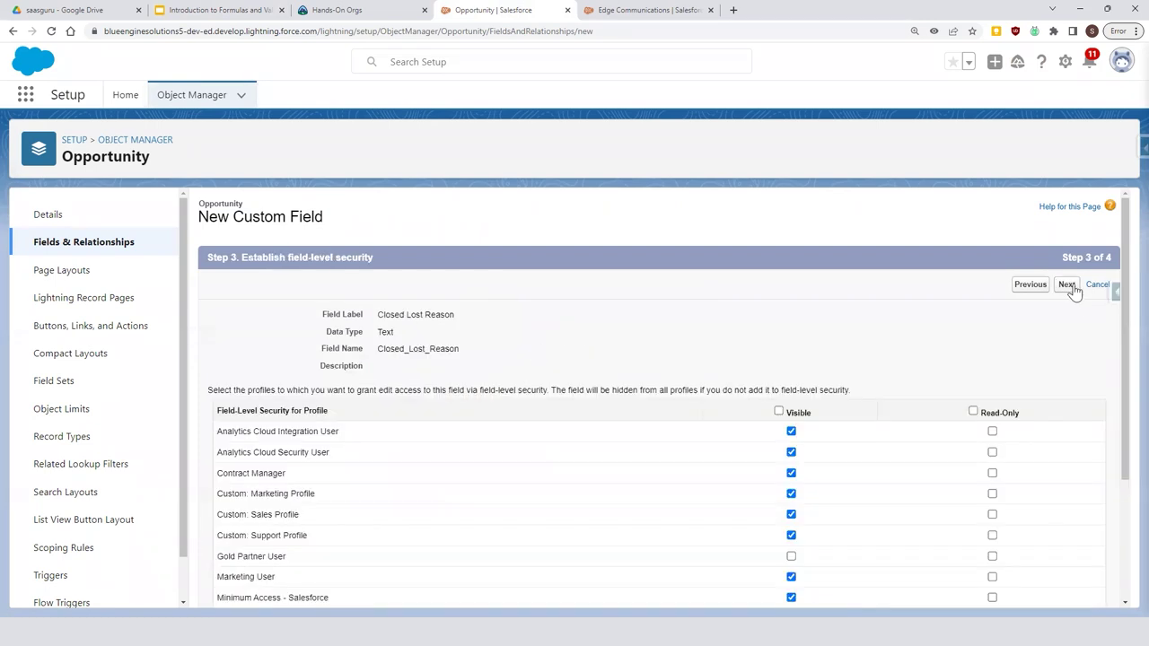
pyautogui.click(1066, 285)
pyautogui.click(1078, 289)
# Create an Opportunity validation rule named Require_Closed_Lost_Reason, using the requirement sentence copied from the exercise slide as its description
pyautogui.click(1110, 213)
pyautogui.write('Require_Closed_Lost_Reason')
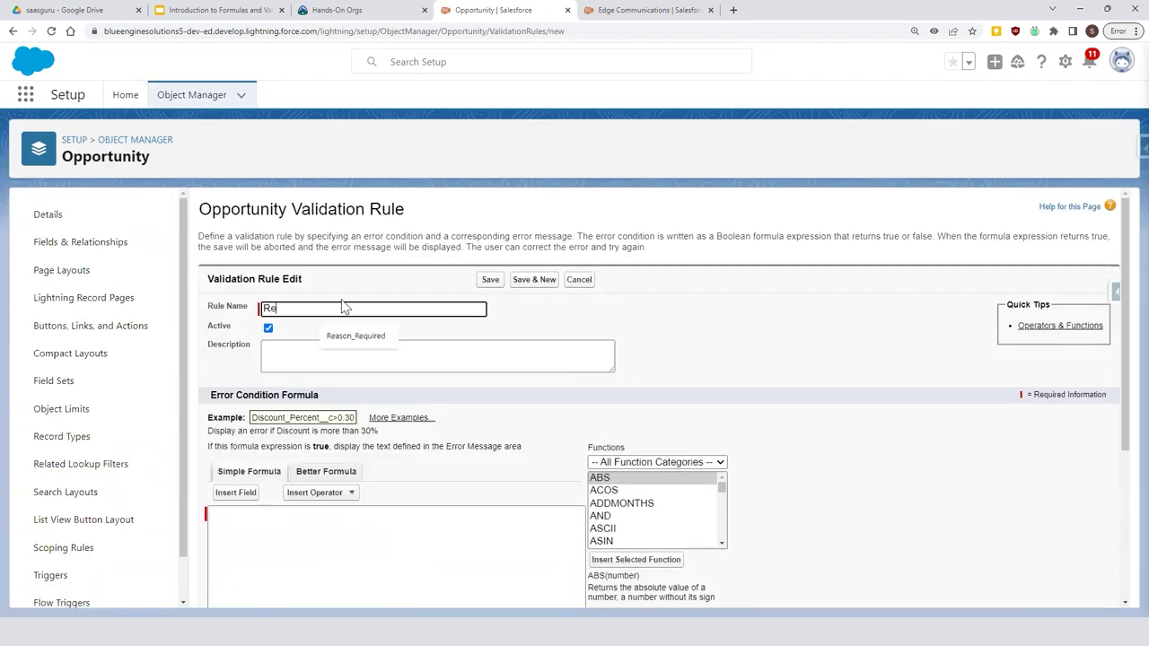
pyautogui.press('Tab')
pyautogui.write('W')
pyautogui.click(647, 10)
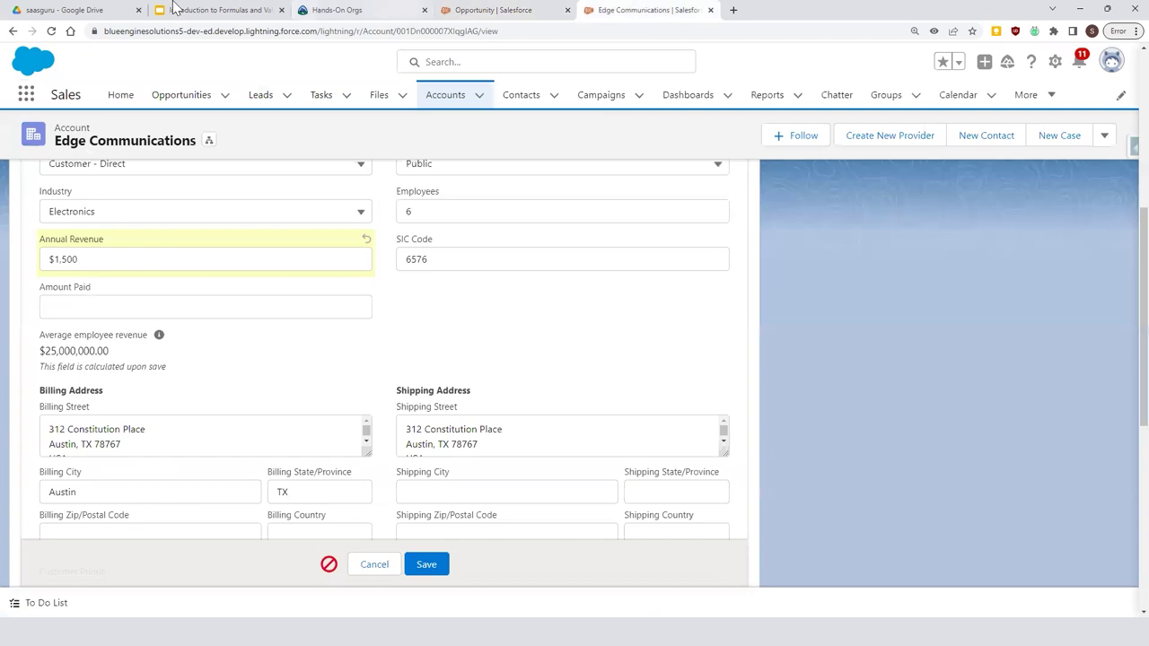
pyautogui.click(215, 10)
pyautogui.moveTo(824, 274); pyautogui.dragTo(319, 243)
pyautogui.hotkey('ctrl', 'c')
pyautogui.click(494, 10)
pyautogui.hotkey('ctrl', 'v')
# Insert the AND and ISBLANK function templates into the rule's error condition formula
pyautogui.moveTo(1123, 254); pyautogui.dragTo(1122, 299)
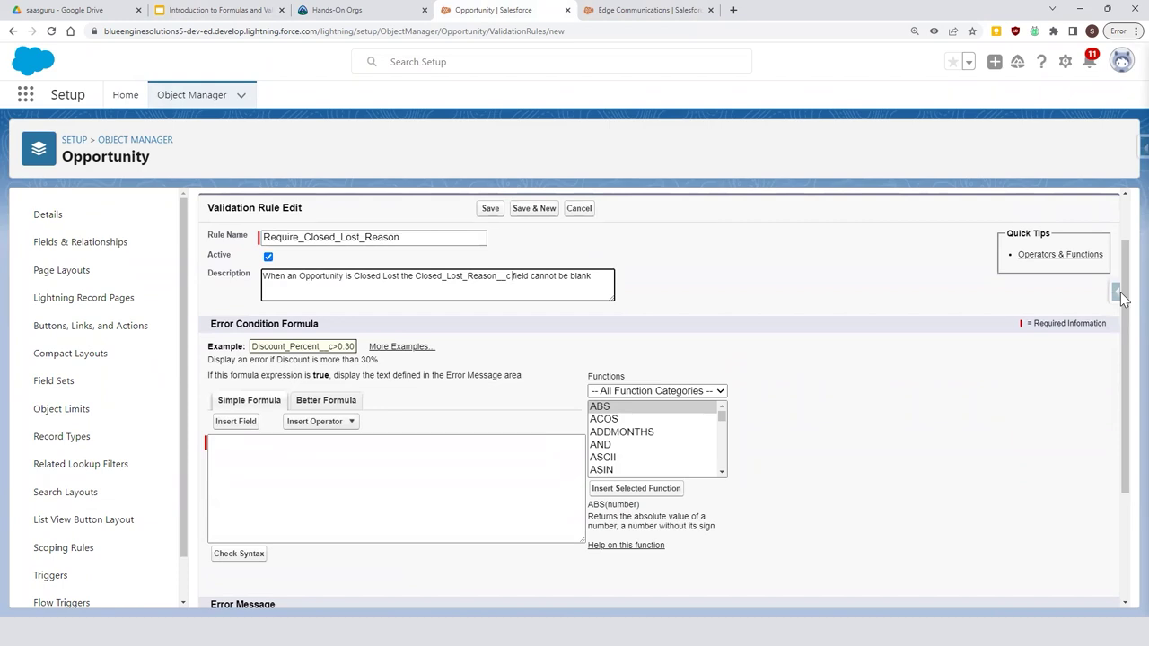
pyautogui.click(600, 445)
pyautogui.click(636, 489)
pyautogui.click(614, 460)
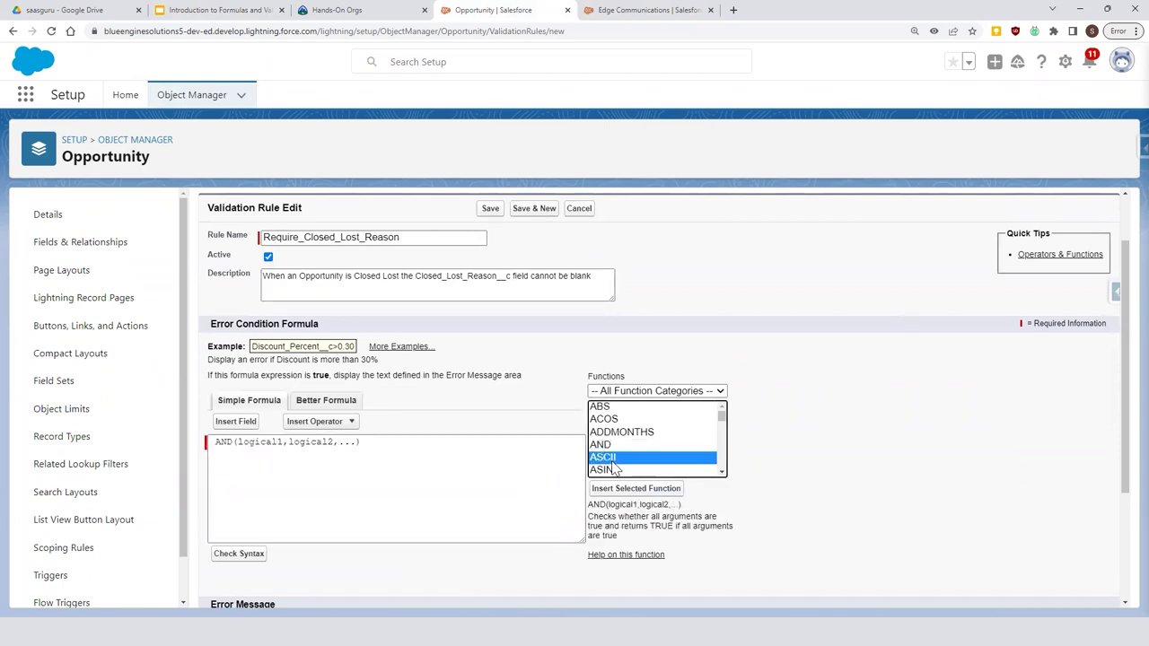
pyautogui.scroll(-6, 613, 449)
pyautogui.click(613, 469)
pyautogui.click(642, 489)
# Add the ISPICKVAL function template on its own line of the formula, and return to the exercise slide
pyautogui.scroll(-2, 721, 448)
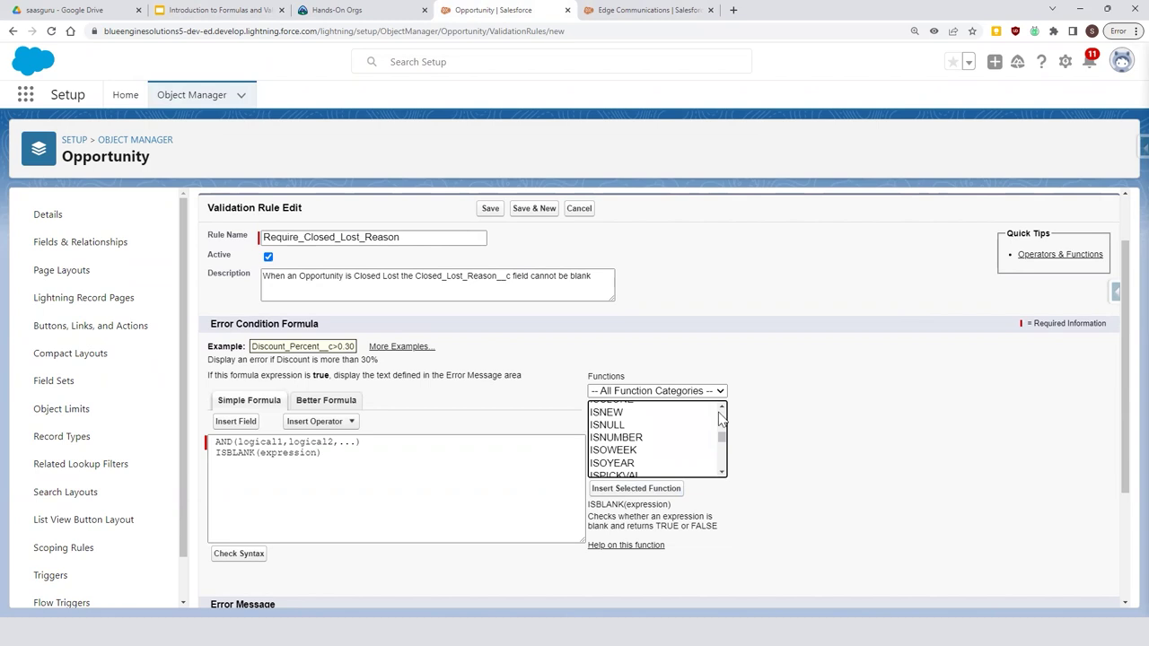
pyautogui.click(722, 472)
pyautogui.click(616, 452)
pyautogui.click(636, 489)
pyautogui.press('Return')
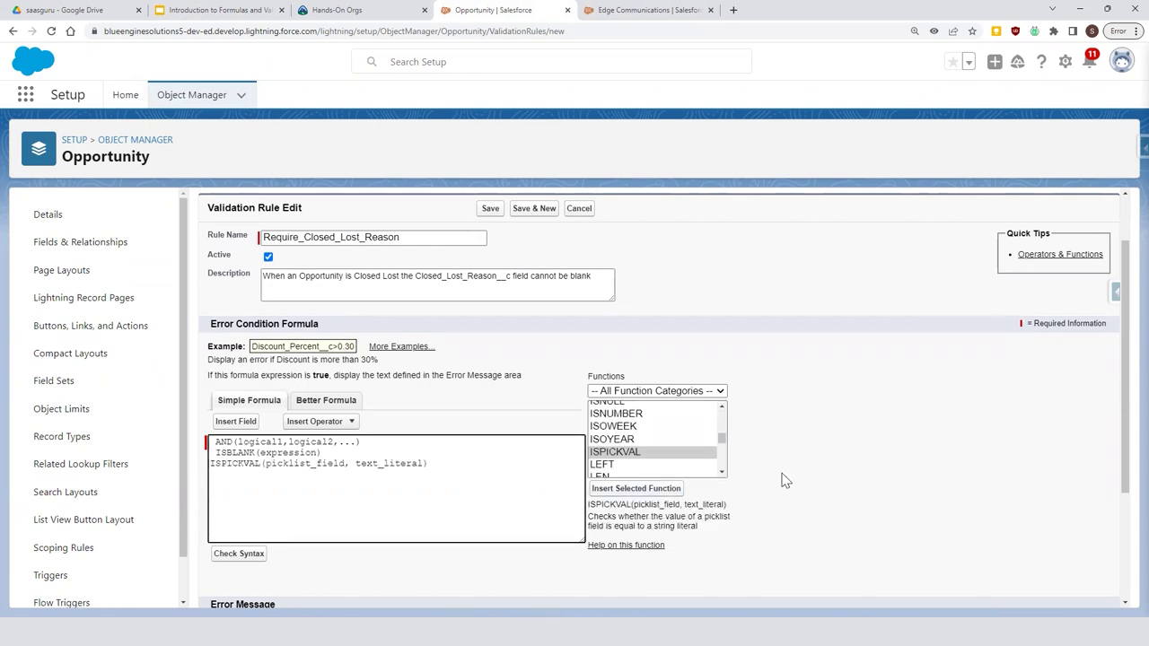
pyautogui.hotkey('ctrl', '2')
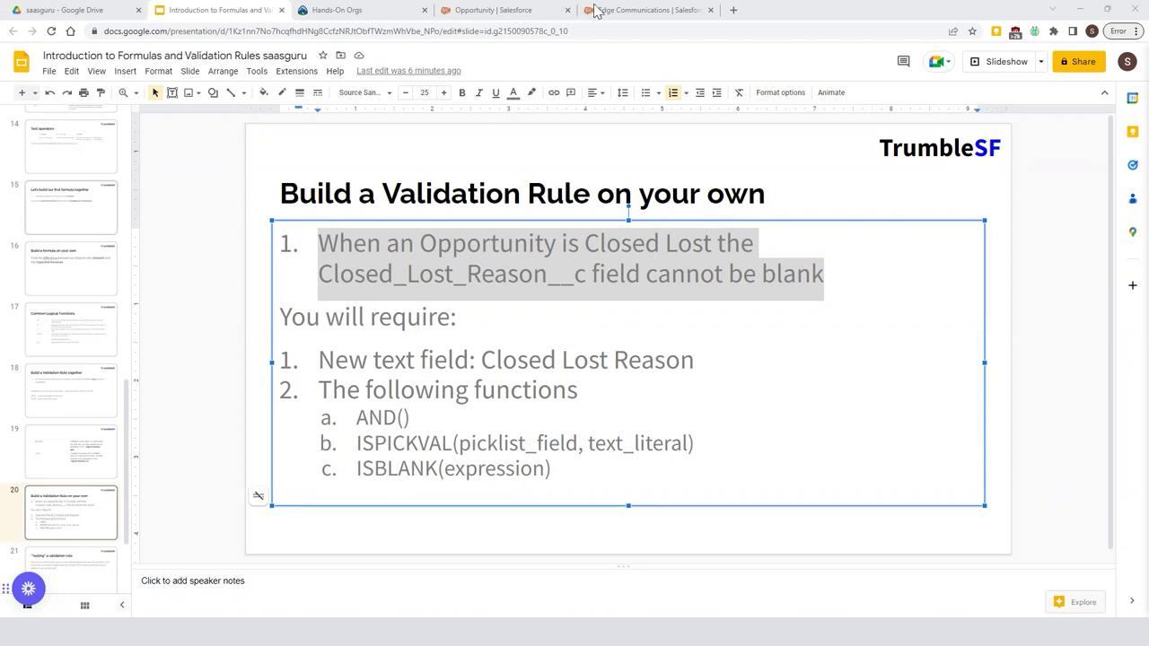
# Replace the rule's formula with AND( ISPICKVAL( StageName , "Closed Lost"), ISBLANK( Closed_Lost_Reason__c) ) and check its syntax
pyautogui.click(494, 10)
pyautogui.hotkey('ctrl', 'a')
pyautogui.hotkey('ctrl', 'v')
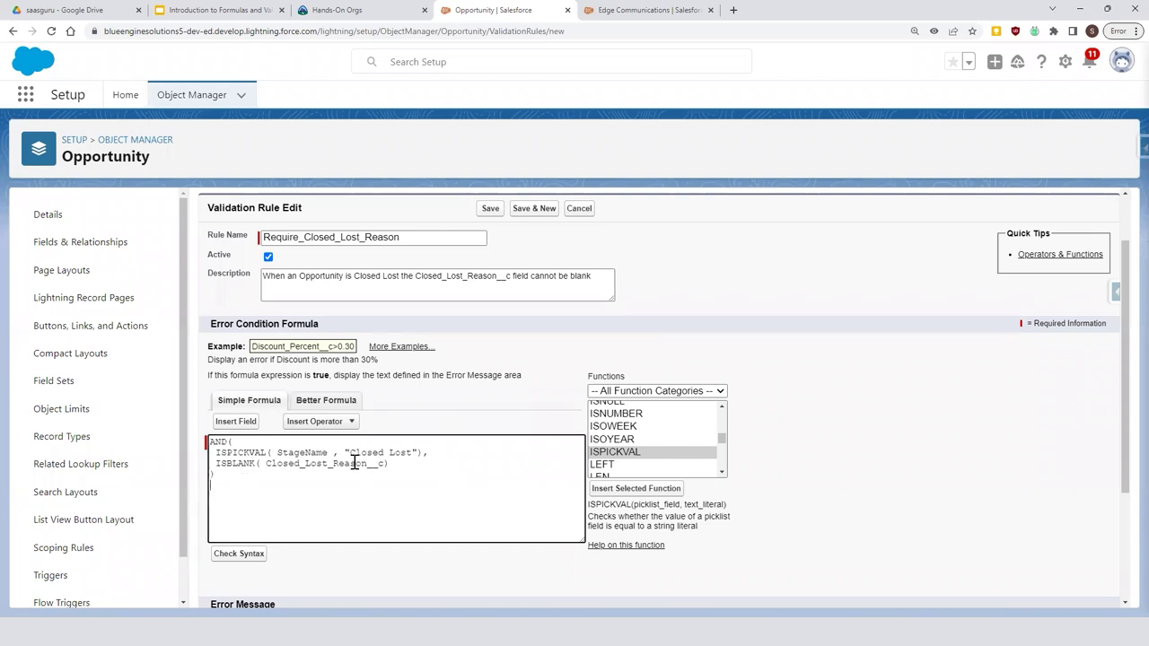
pyautogui.hotkey('alt', 's')
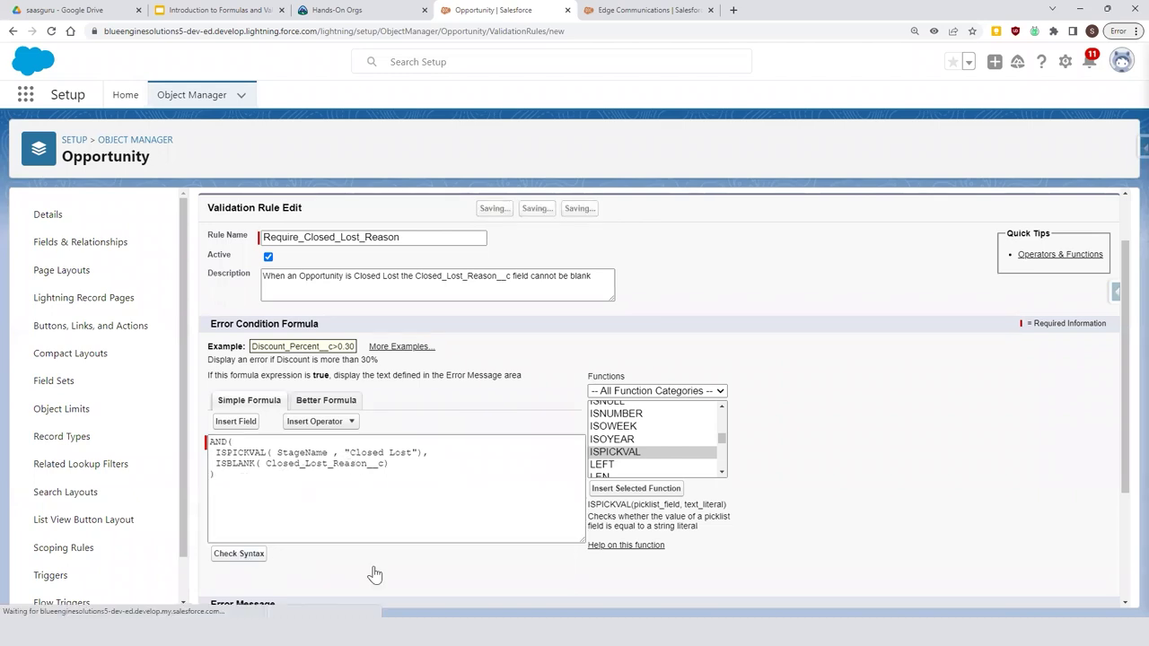
pyautogui.scroll(-2, 551, 485)
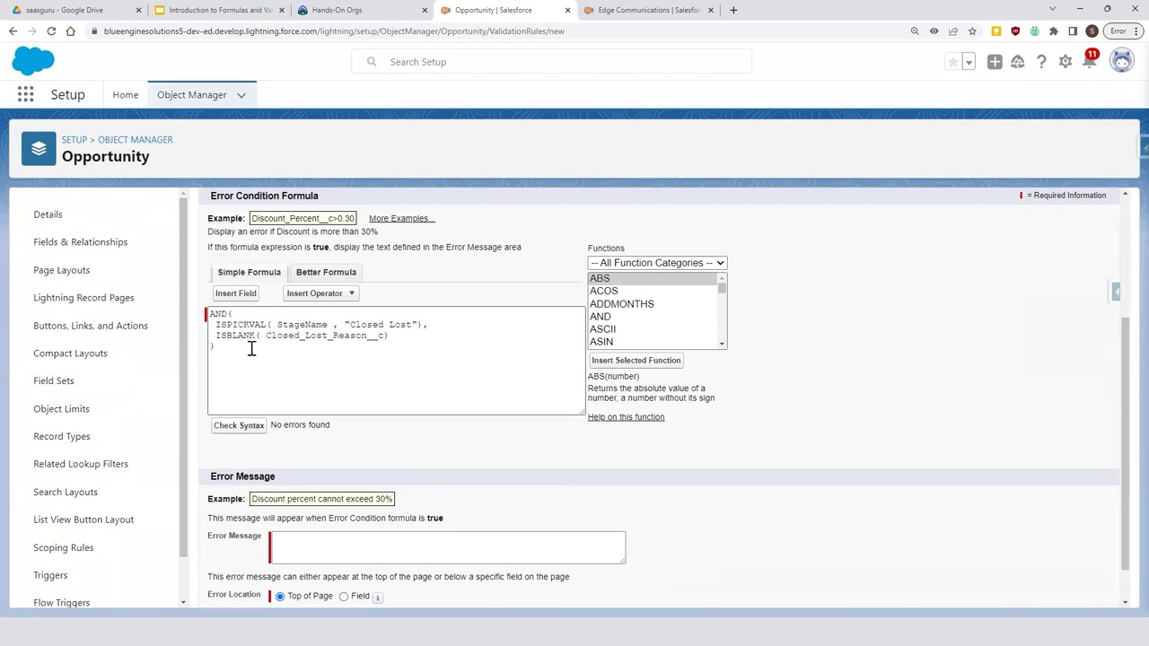
# Try rewriting the formula without the AND wrapper, joining the ISPICKVAL and ISBLANK conditions with &&
pyautogui.click(212, 335)
pyautogui.press('BackSpace')
pyautogui.press('BackSpace')
pyautogui.press('BackSpace')
pyautogui.press('BackSpace')
pyautogui.press('End')
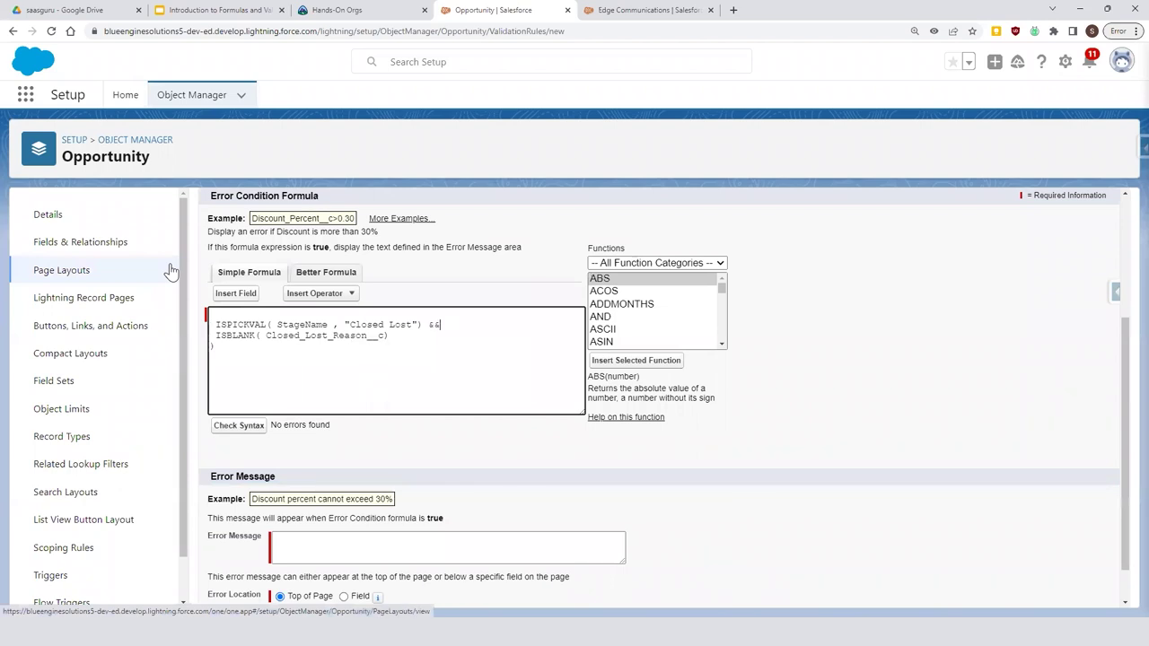
pyautogui.press('Down')
pyautogui.press('Down')
pyautogui.press('BackSpace')
# Restore the AND function around the comma-separated ISPICKVAL and ISBLANK conditions
pyautogui.press('Return')
pyautogui.press('Up')
pyautogui.press('Up')
pyautogui.write('AND(')
pyautogui.press('Down')
pyautogui.press('End')
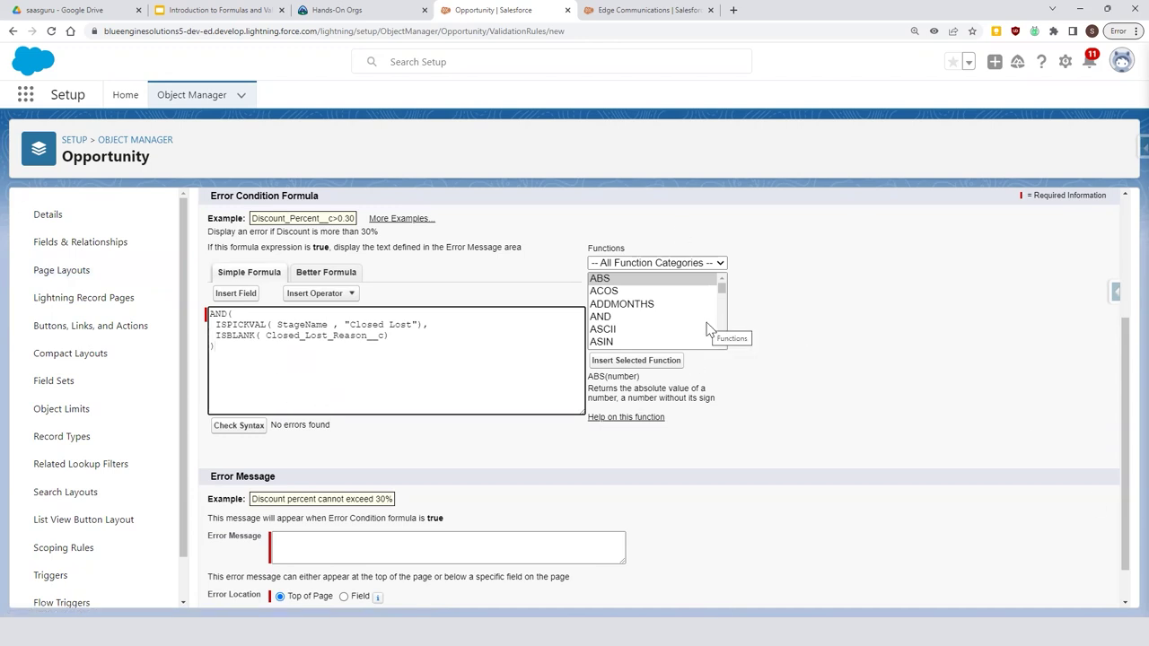
# Show the formula in the Better Formula editor and look up the Better Salesforce formula editor among the browser's extensions
pyautogui.click(323, 273)
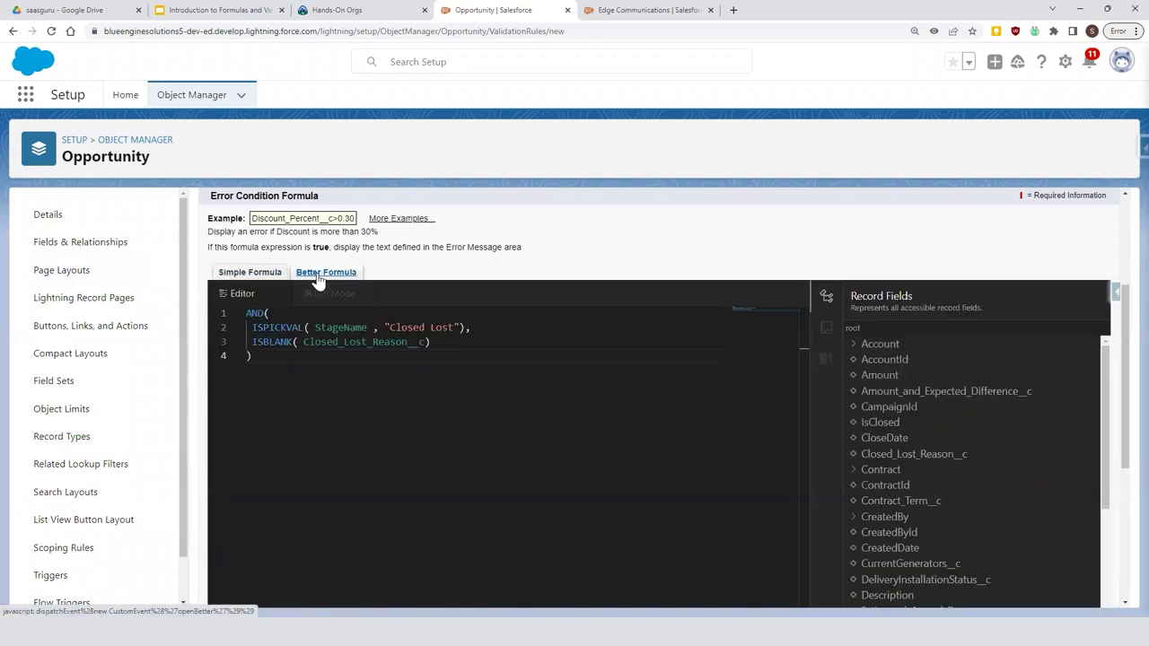
pyautogui.click(1053, 31)
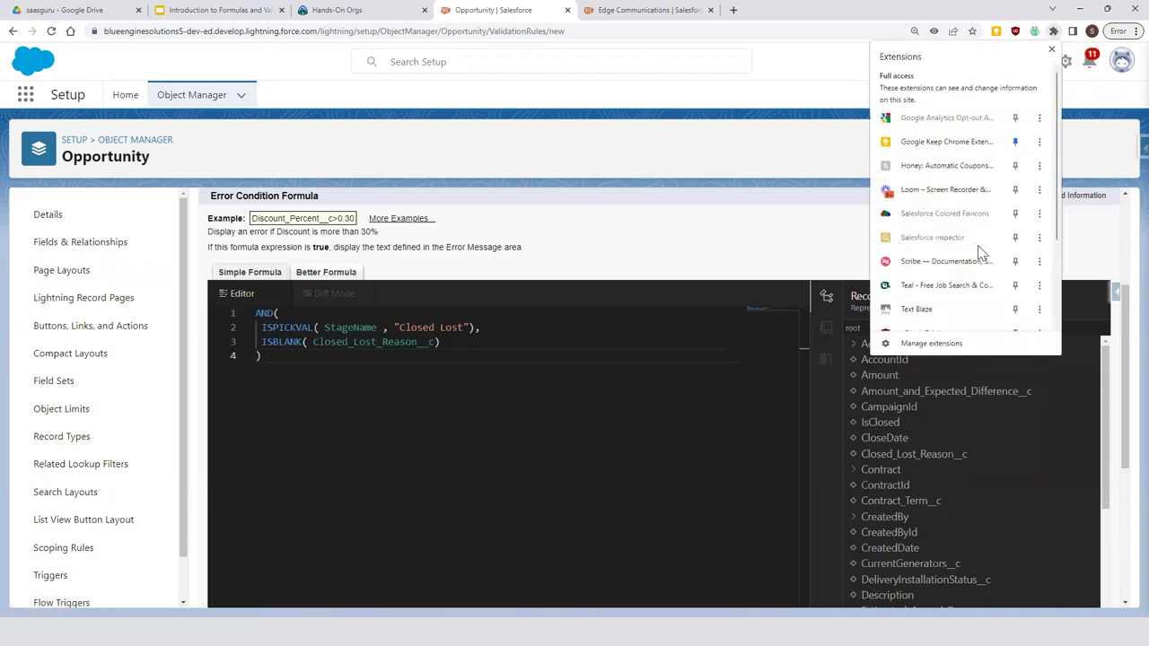
pyautogui.scroll(-2, 982, 251)
pyautogui.scroll(2, 986, 255)
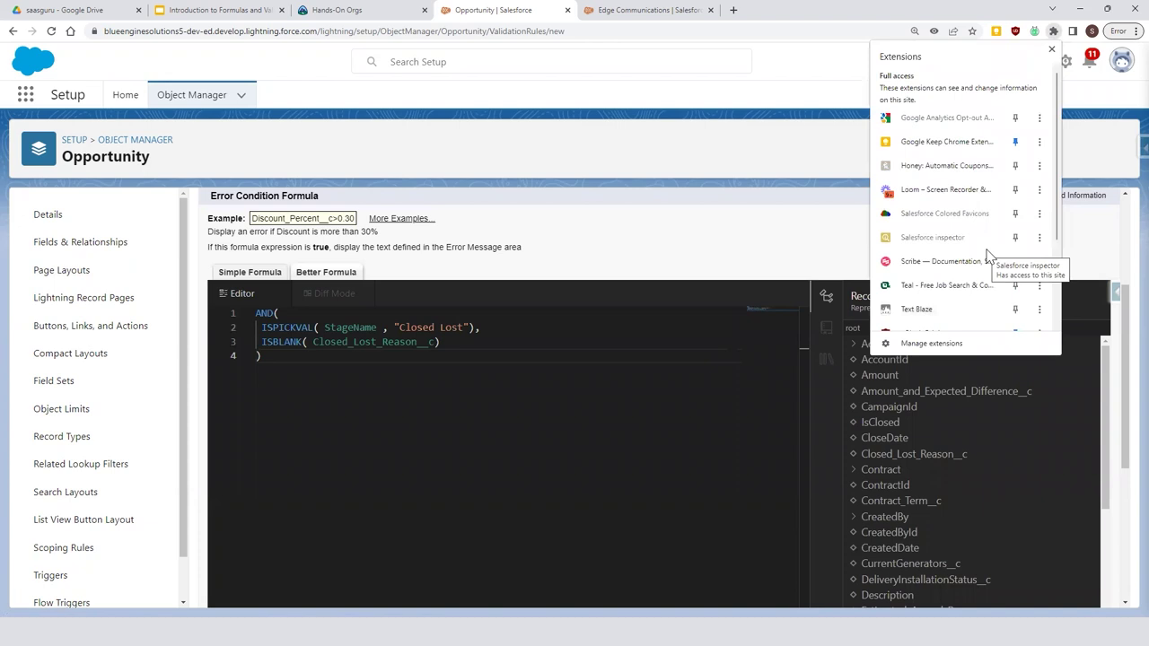
pyautogui.scroll(-3, 974, 243)
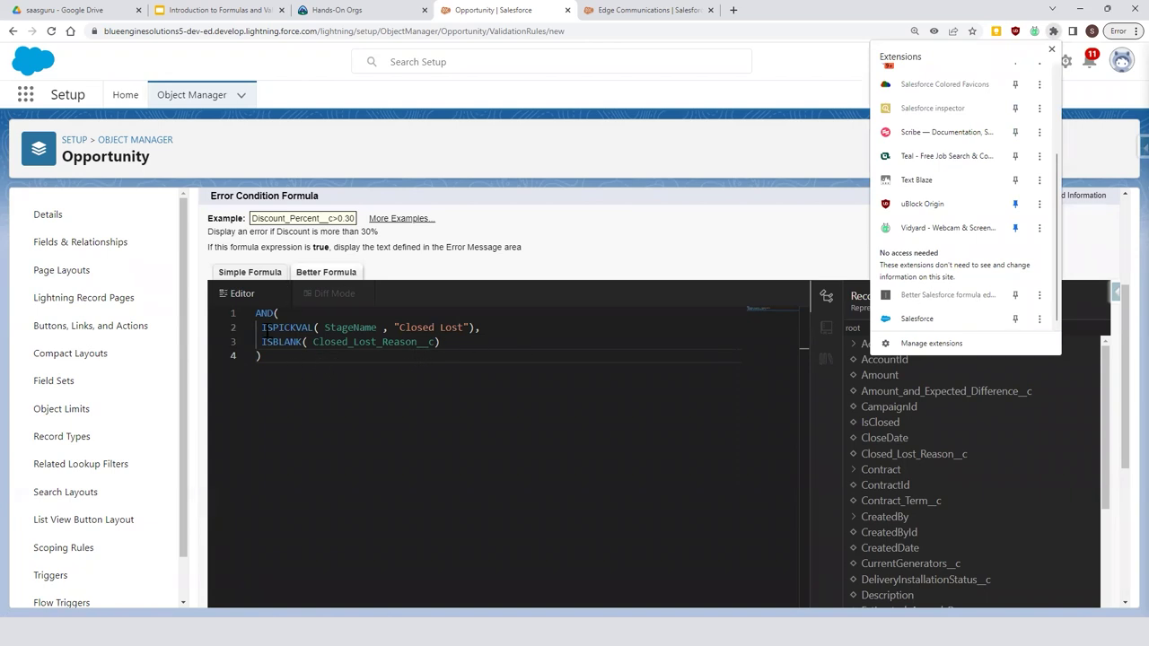
# Indent the ISPICKVAL and ISBLANK lines inside the AND function and retype its closing parenthesis
pyautogui.doubleClick(269, 329)
pyautogui.press('Tab')
pyautogui.press('Down')
pyautogui.press('Tab')
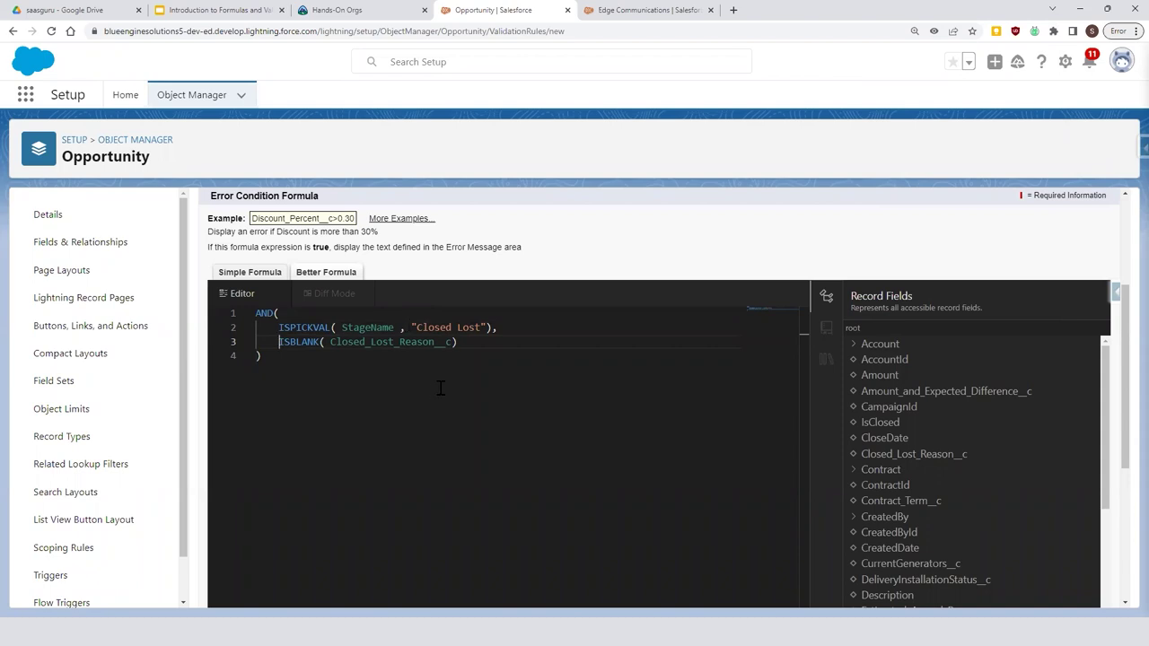
pyautogui.click(262, 357)
pyautogui.press('BackSpace')
pyautogui.write(')')
# Review the AND function, the StageName and "Closed Lost" arguments, and the editor's syntax check status
pyautogui.doubleClick(356, 328)
pyautogui.doubleClick(265, 313)
pyautogui.doubleClick(358, 327)
pyautogui.doubleClick(442, 326)
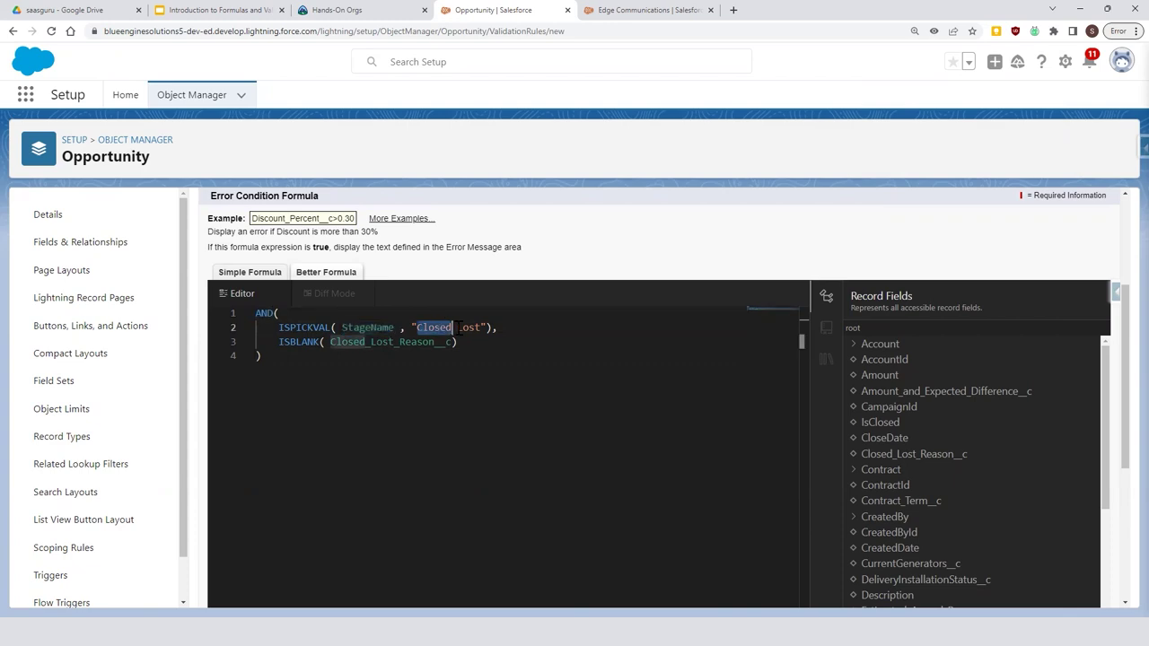
pyautogui.click(500, 343)
pyautogui.scroll(-2, 500, 343)
pyautogui.scroll(2, 501, 343)
pyautogui.scroll(-2, 302, 513)
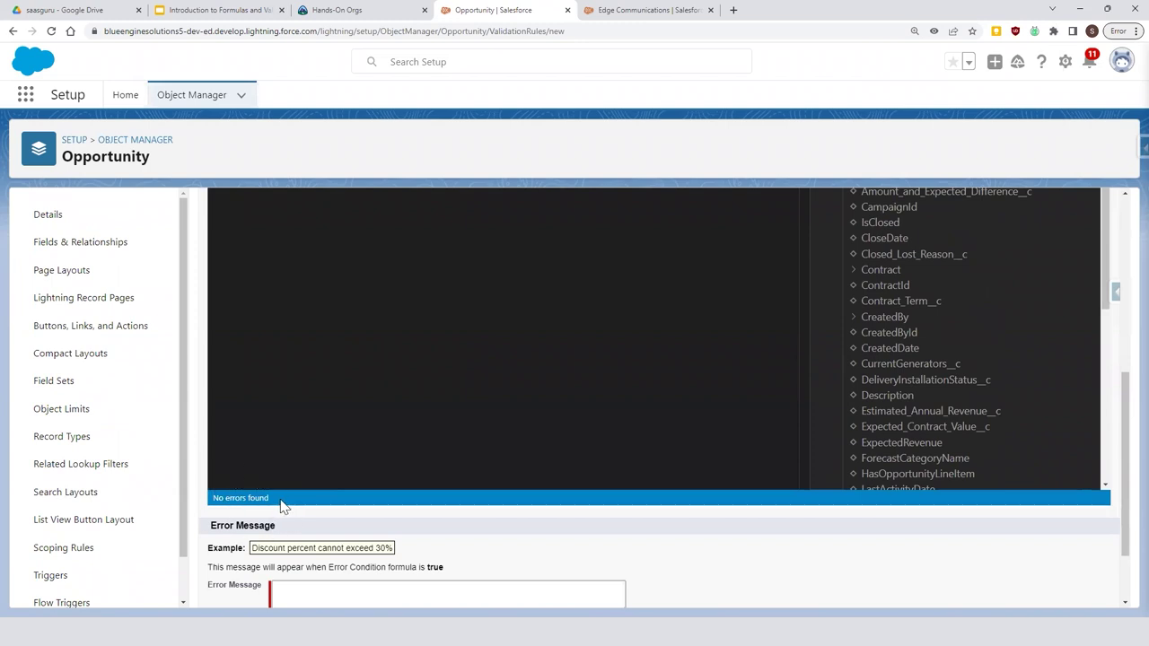
pyautogui.moveTo(1122, 428); pyautogui.dragTo(1122, 376)
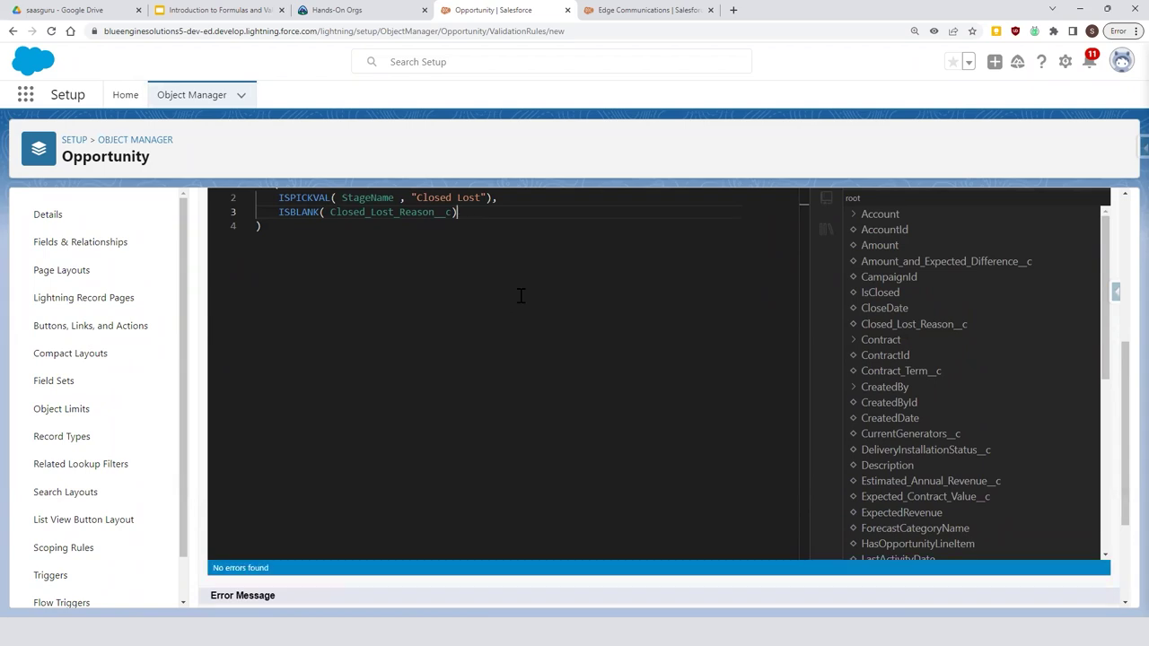
pyautogui.scroll(3, 519, 296)
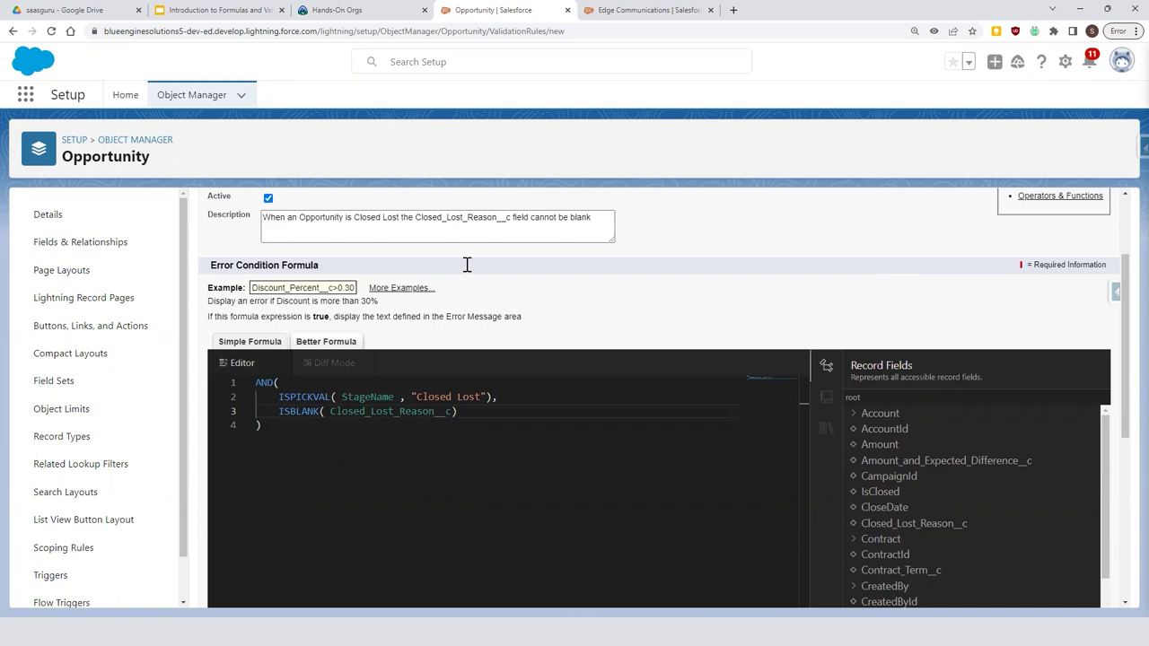
# Return the formula to the simple editor and open the rule's error message for entry
pyautogui.click(258, 345)
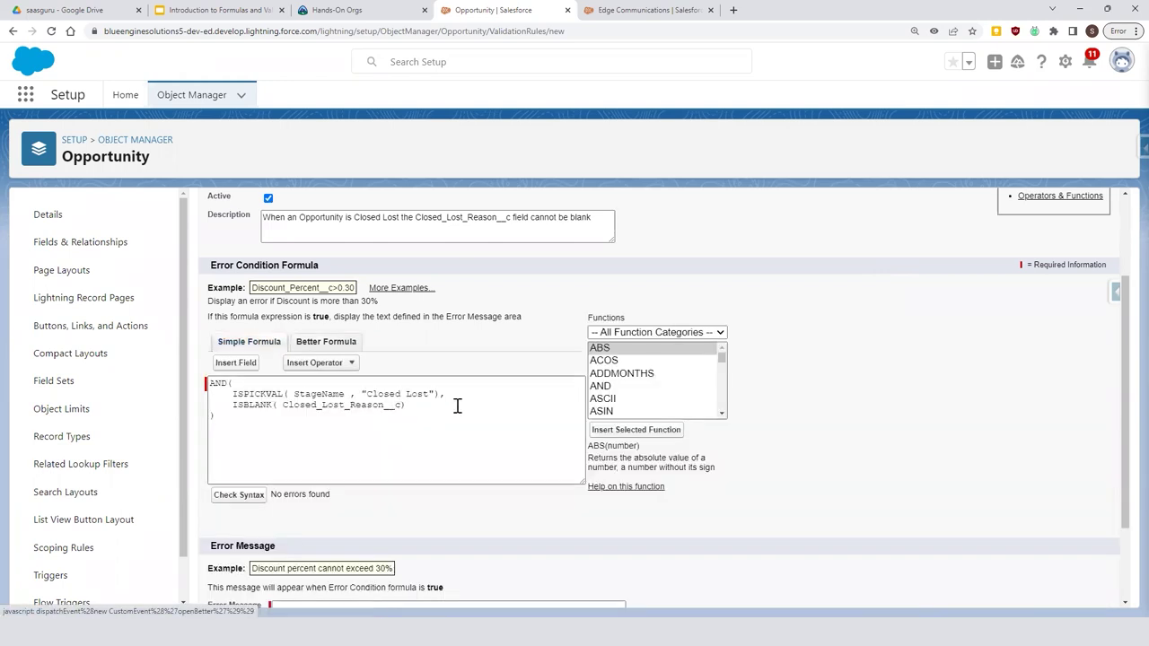
pyautogui.scroll(-2, 457, 406)
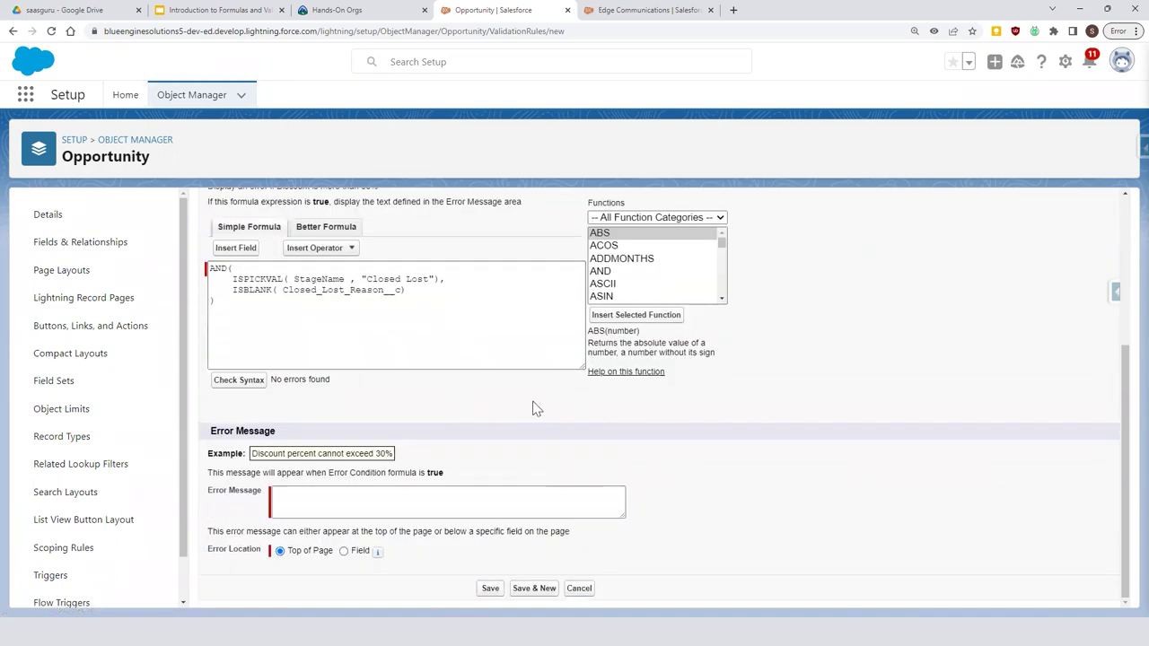
pyautogui.click(395, 497)
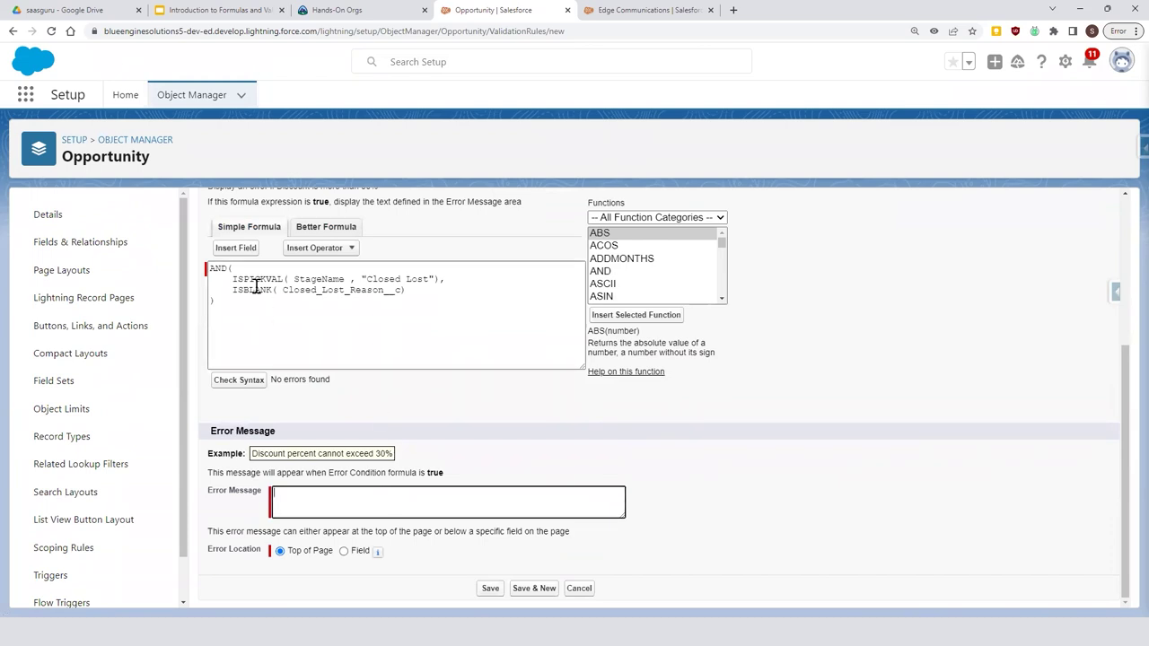